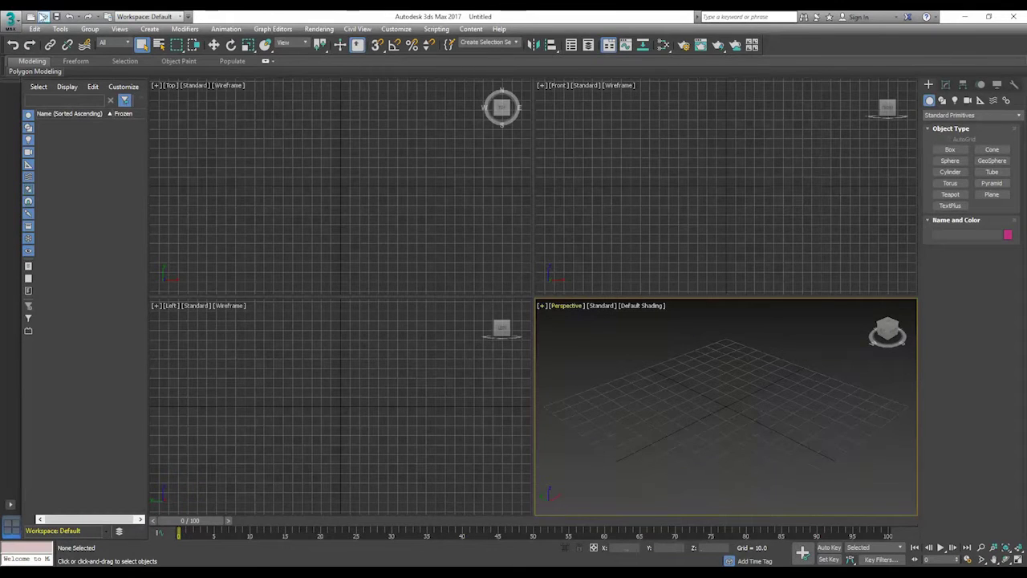
Step: Start a new empty scene using the New All option
left_click(37, 19)
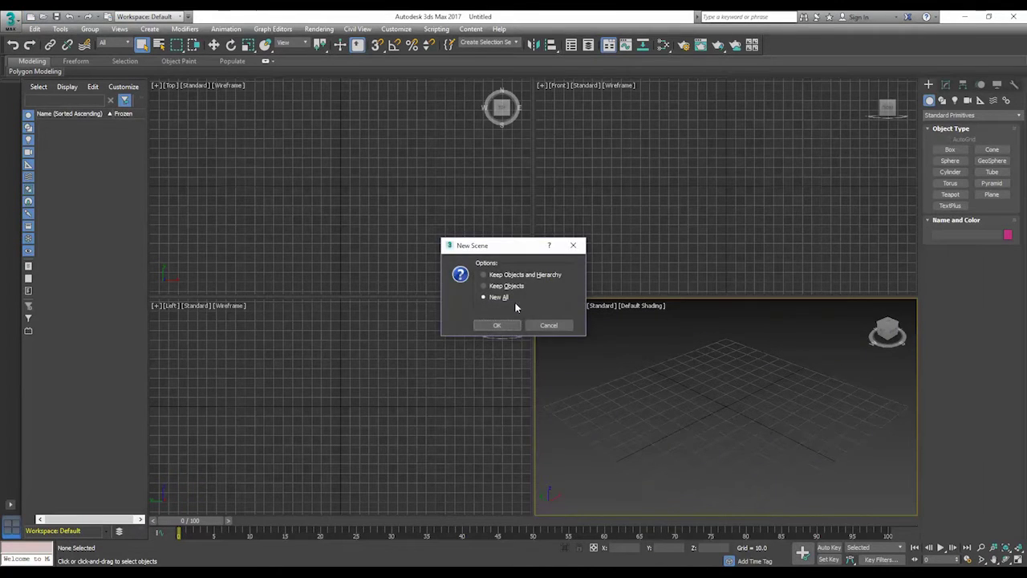
left_click(501, 325)
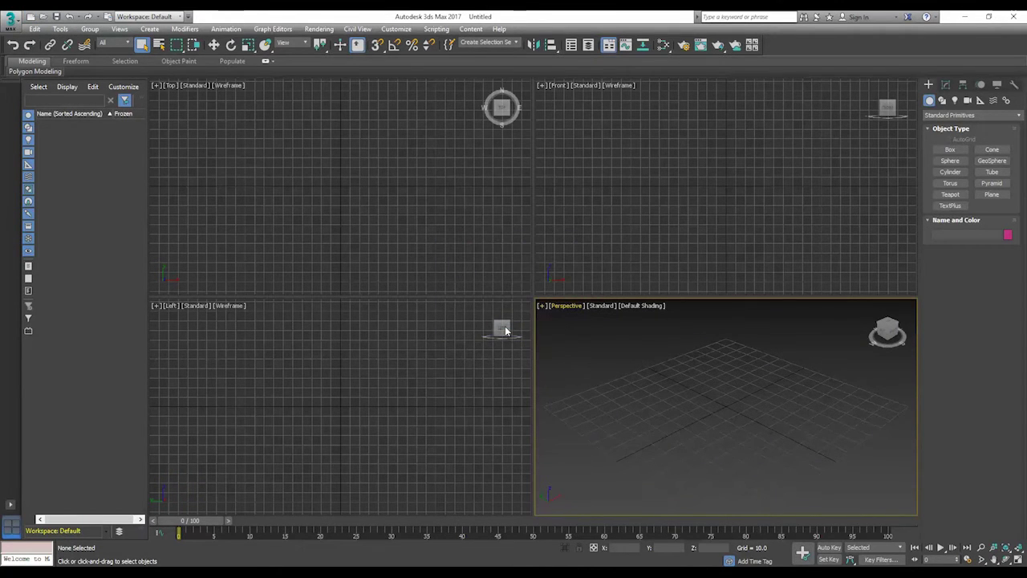
left_click(8, 20)
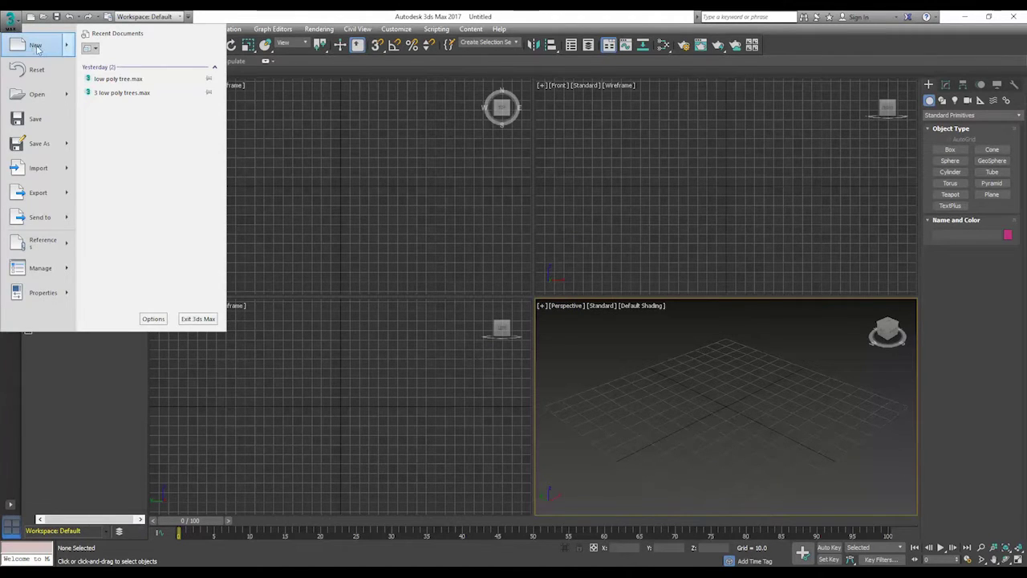
left_click(36, 49)
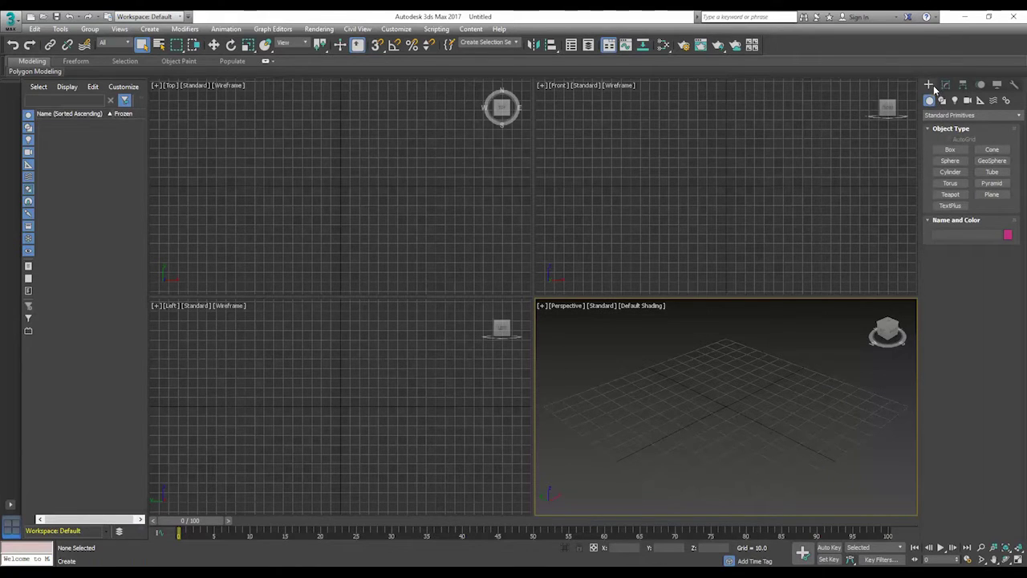
Step: Draw a geosphere with a radius of about 24.9 near the centre of the perspective grid and turn off its Smooth option
left_click(990, 161)
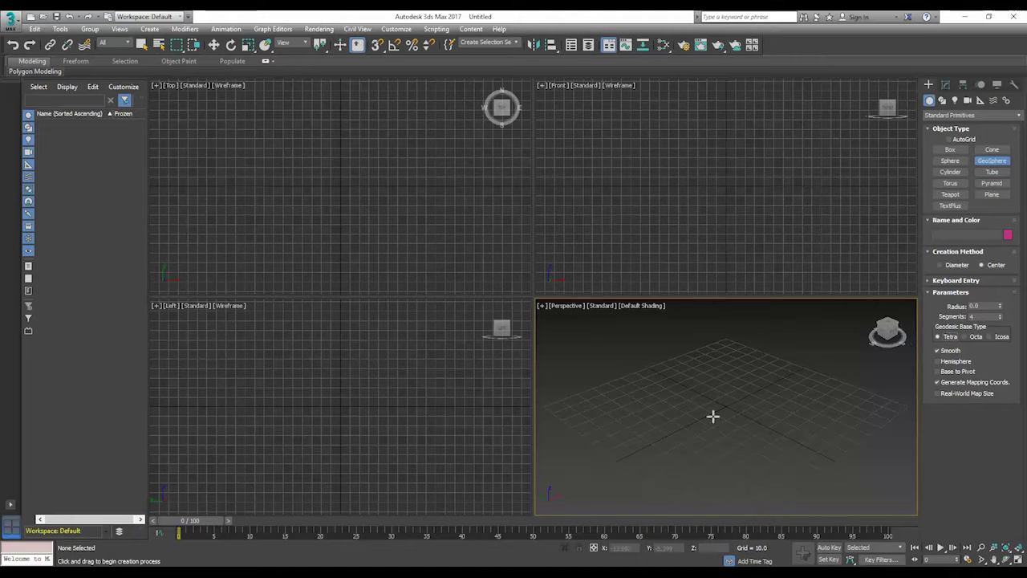
left_click_drag(705, 396, 734, 415)
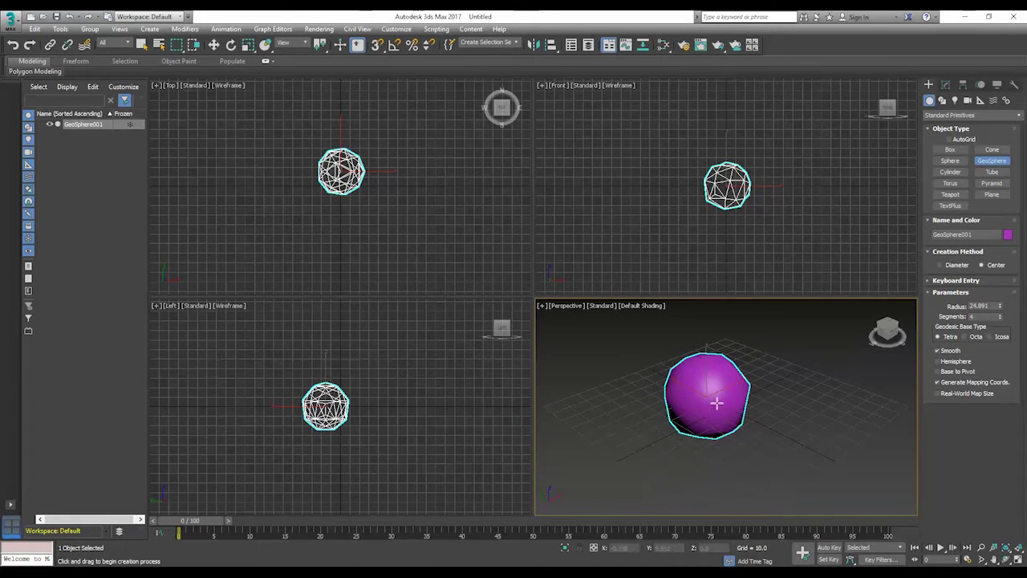
left_click(938, 350)
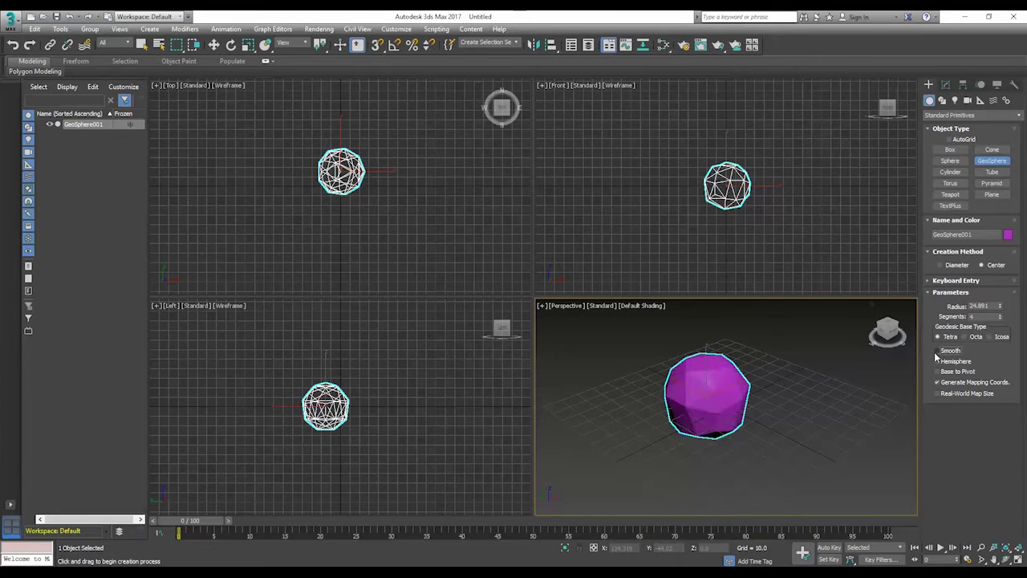
mouse_move(889, 334)
left_mouse_down()
mouse_move(890, 325)
mouse_move(889, 340)
left_mouse_up()
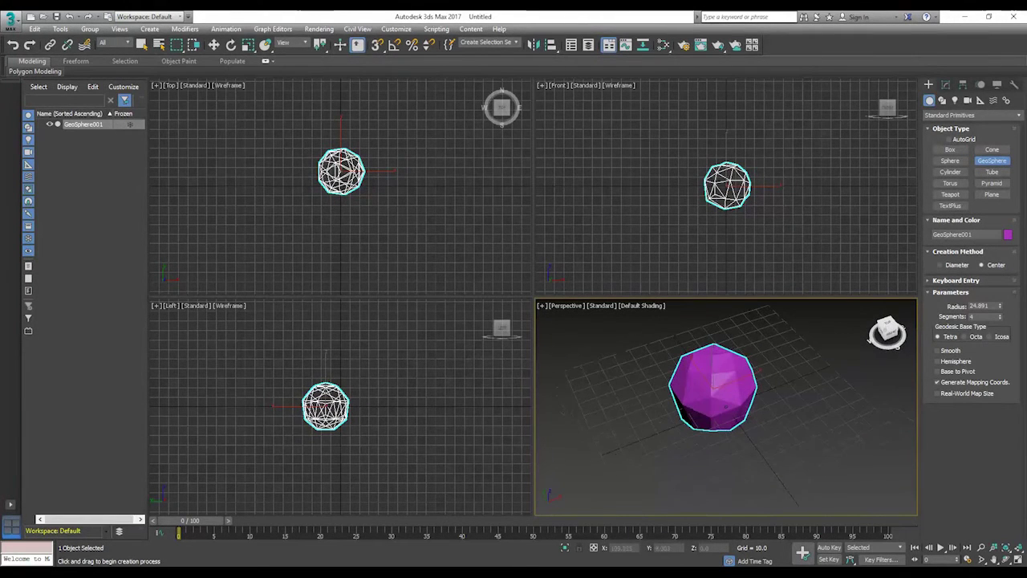
left_click(936, 350)
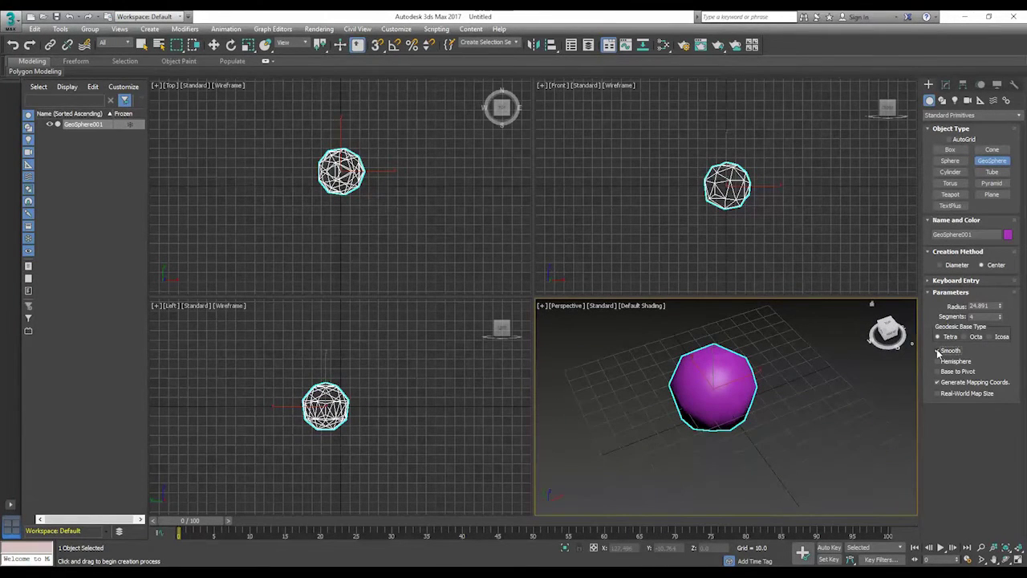
left_click(937, 351)
left_click_drag(888, 330, 889, 323)
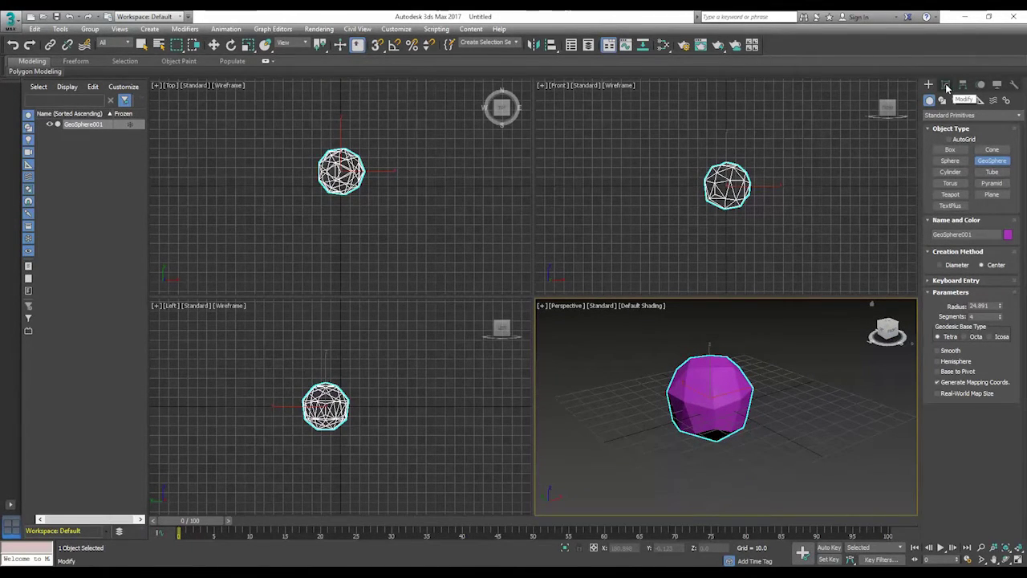
Step: Try lower segment counts on the geosphere, then set its segments to 5
left_click(947, 87)
double_click(971, 251)
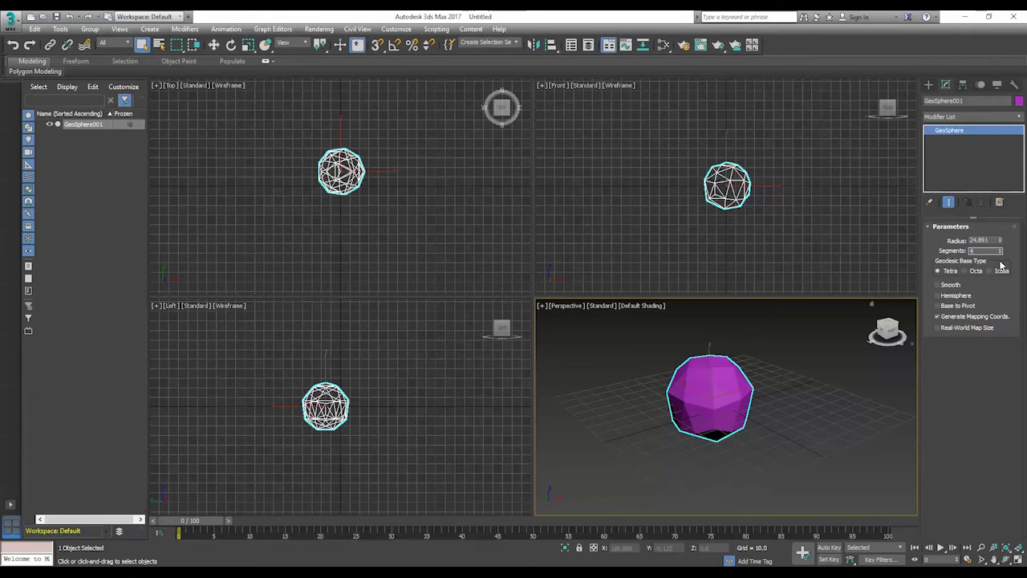
key("Return")
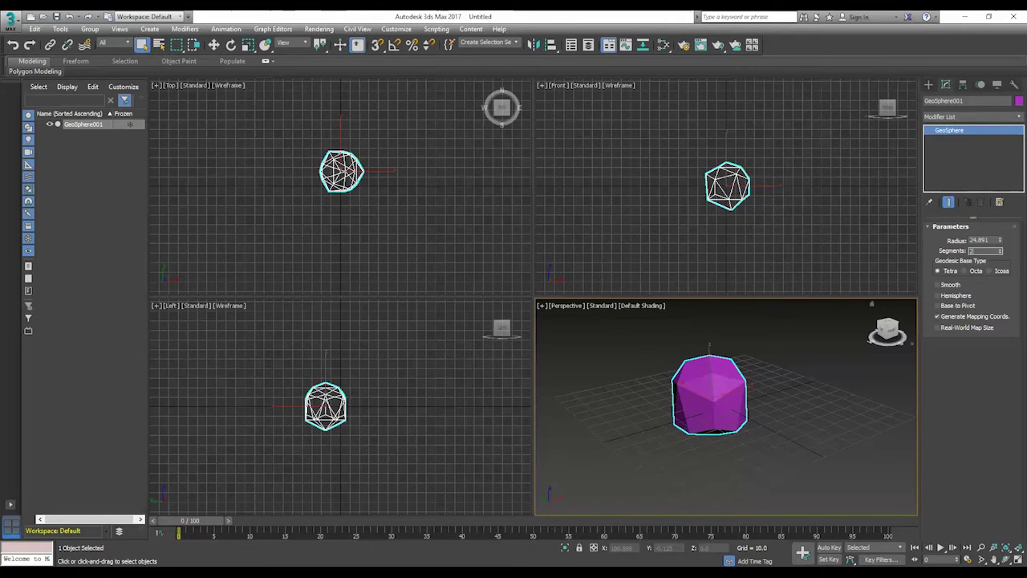
type("2")
key("Return")
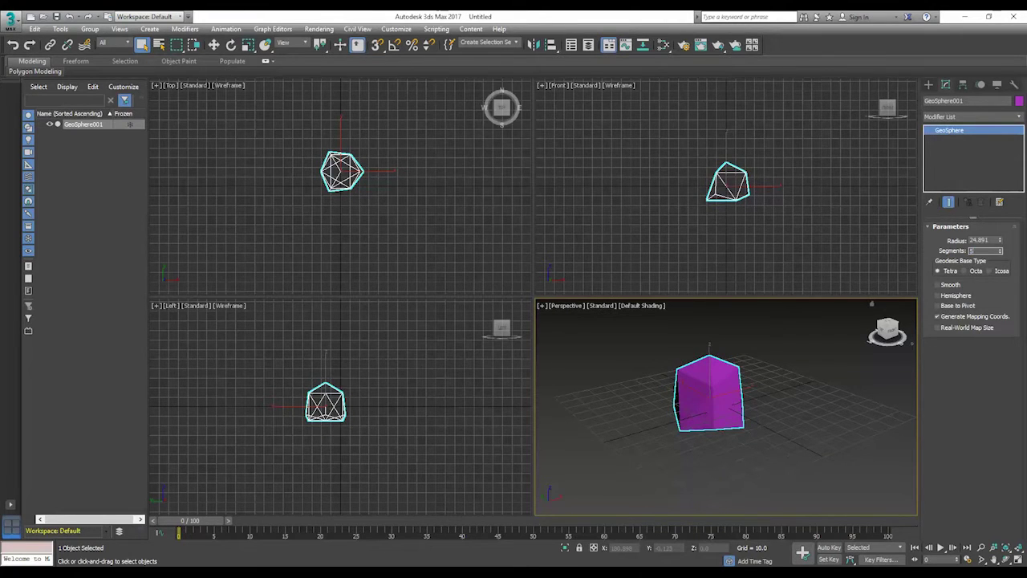
key("Return")
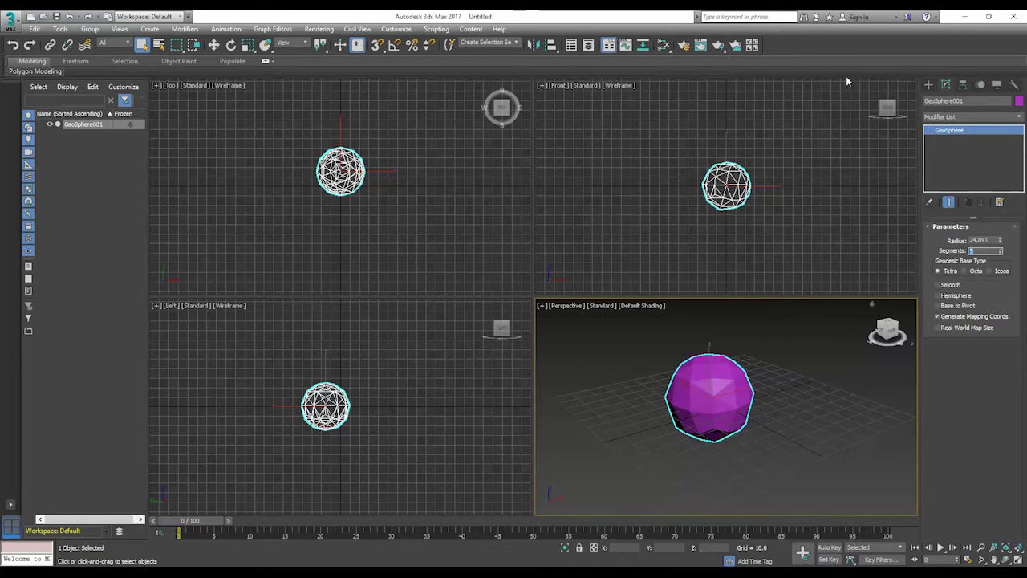
Step: Move the geosphere straight up along the Z axis to a height of about 51
left_click(214, 44)
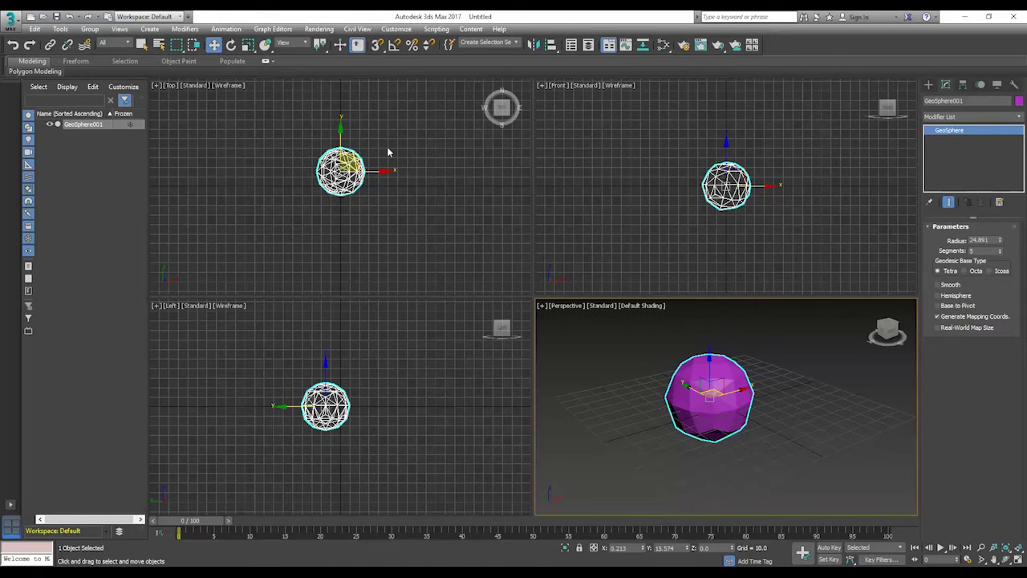
left_click_drag(707, 353, 713, 299)
middle_click_drag(798, 337, 795, 391)
left_click_drag(705, 359, 789, 298)
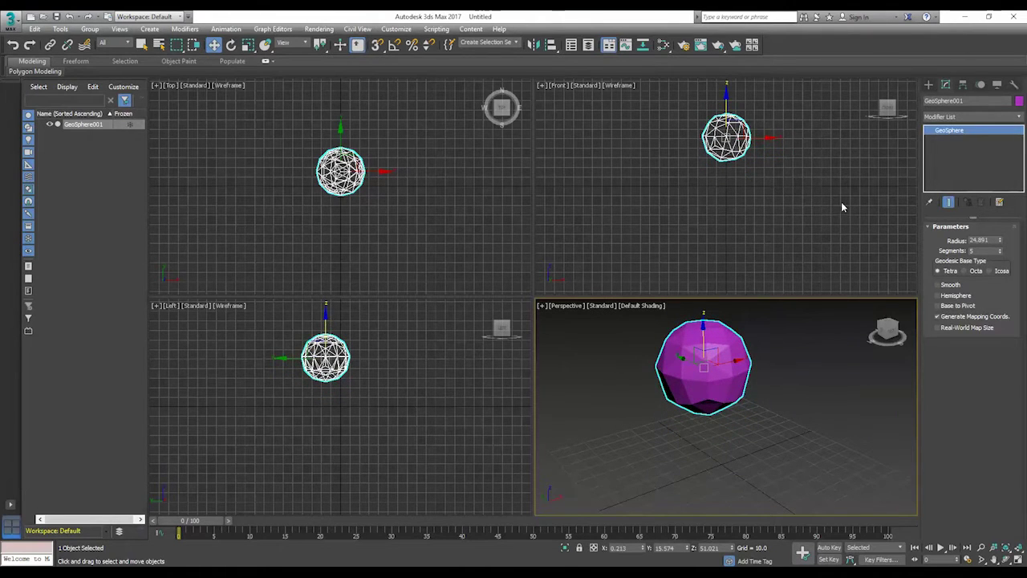
mouse_move(888, 337)
left_mouse_down()
mouse_move(837, 311)
mouse_move(807, 323)
mouse_move(817, 341)
mouse_move(868, 351)
mouse_move(887, 350)
mouse_move(887, 316)
left_mouse_up()
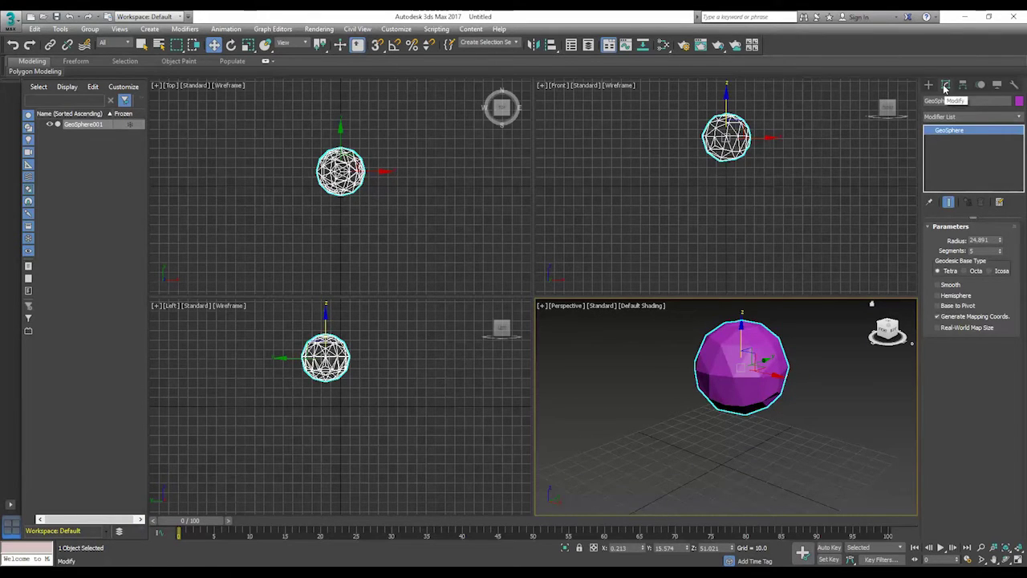
Step: Add a Noise modifier to the geosphere and set its X, Y and Z strength to 10
left_click(952, 117)
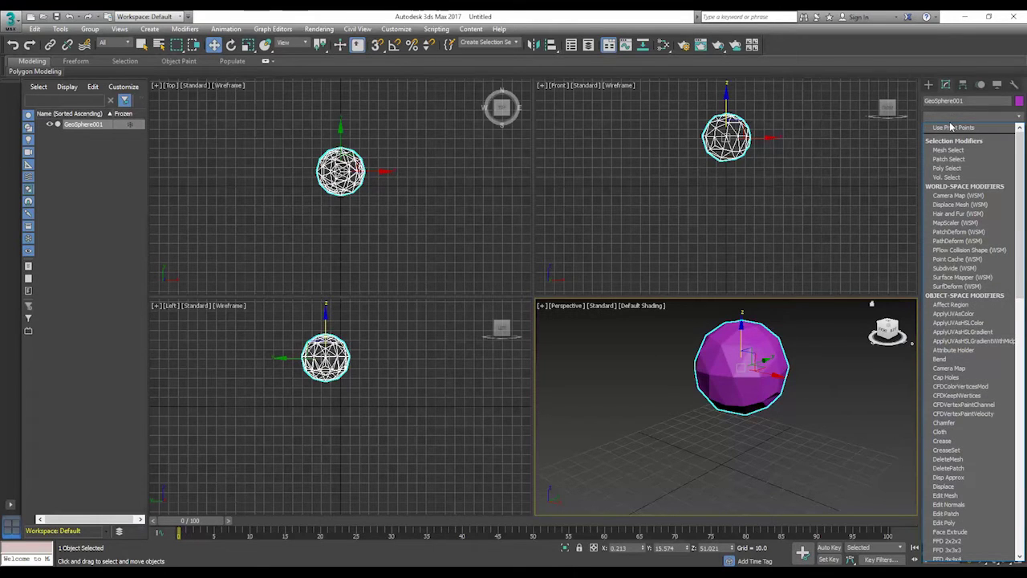
key("n")
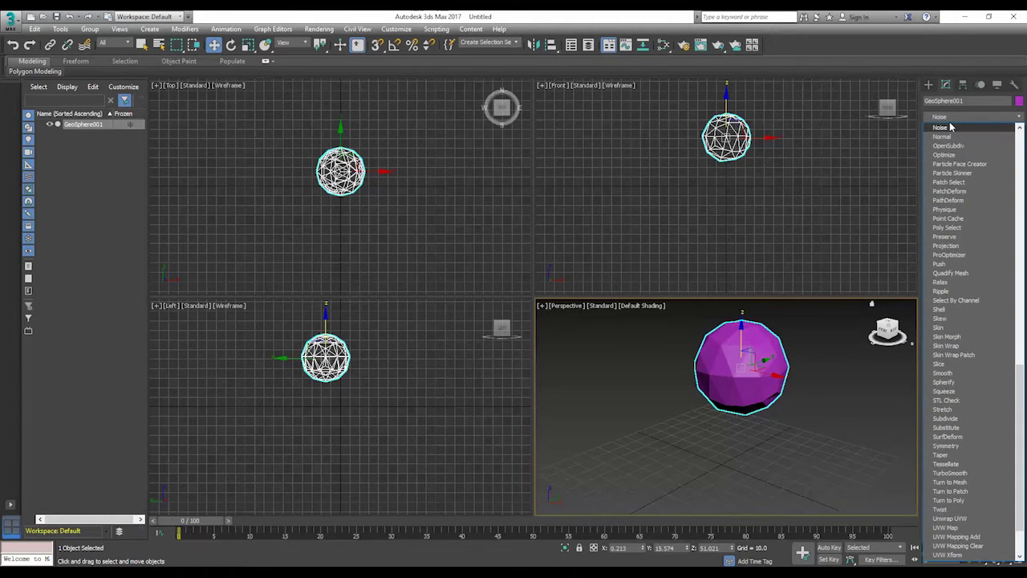
left_click(942, 129)
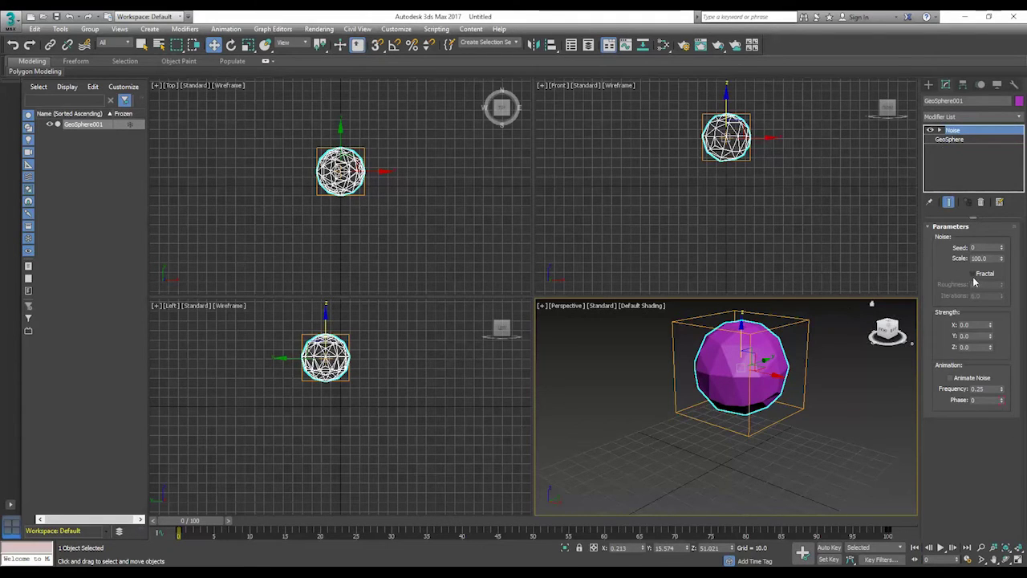
left_click(966, 324)
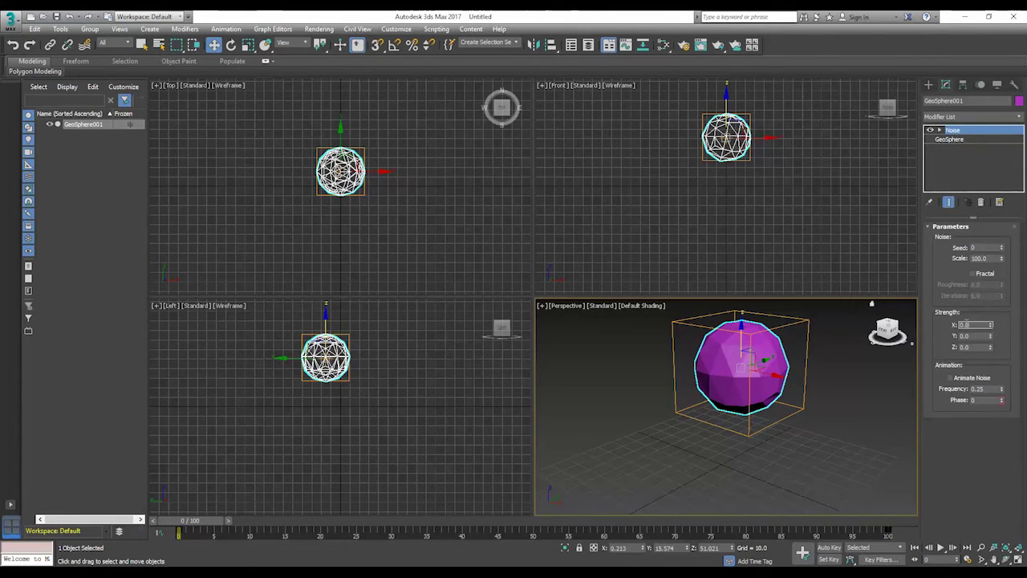
type("10")
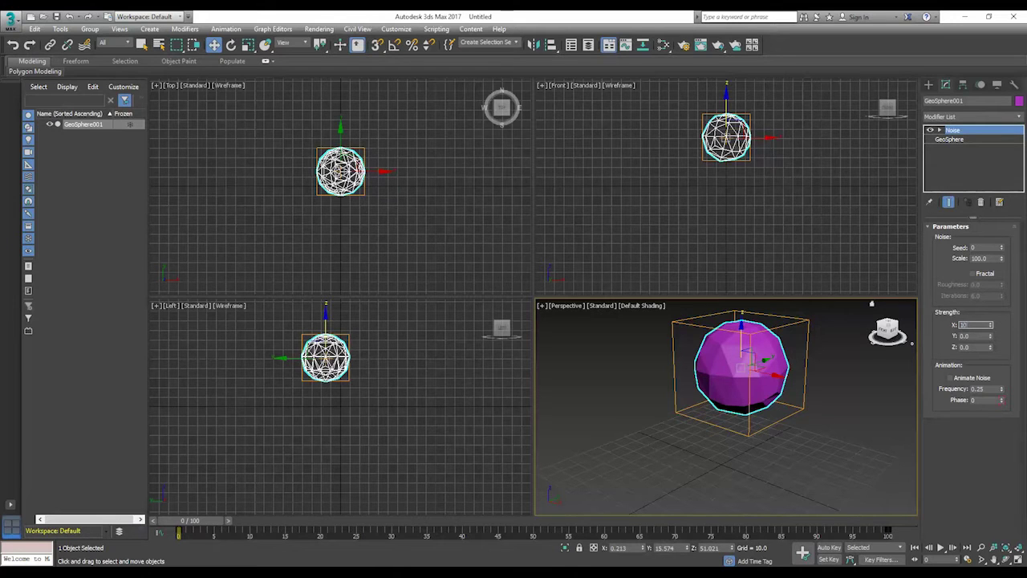
key("Tab")
key("Tab")
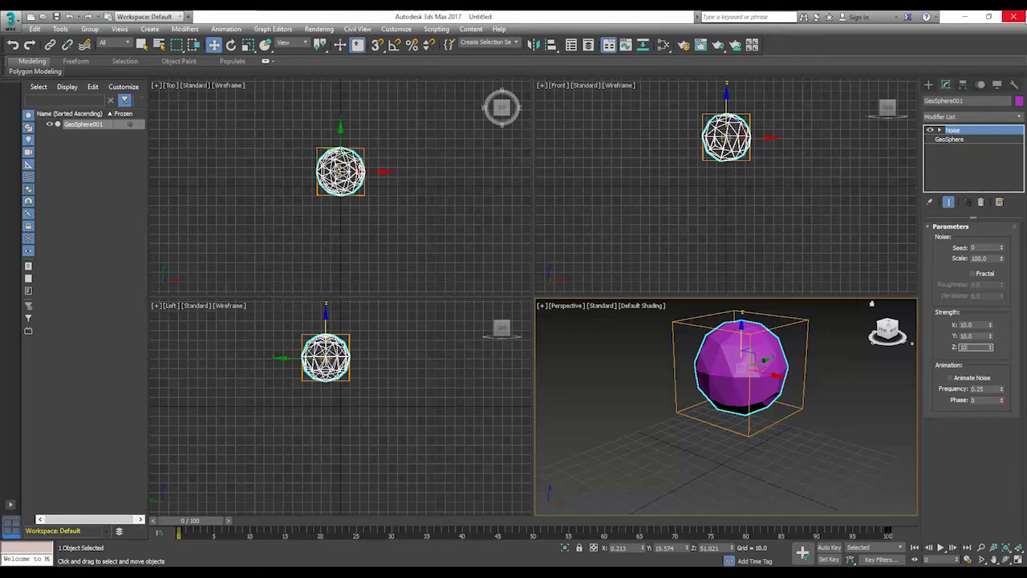
Step: Reduce the Noise modifier's scale, trying 5 first and settling on 2.82
left_click(1001, 257)
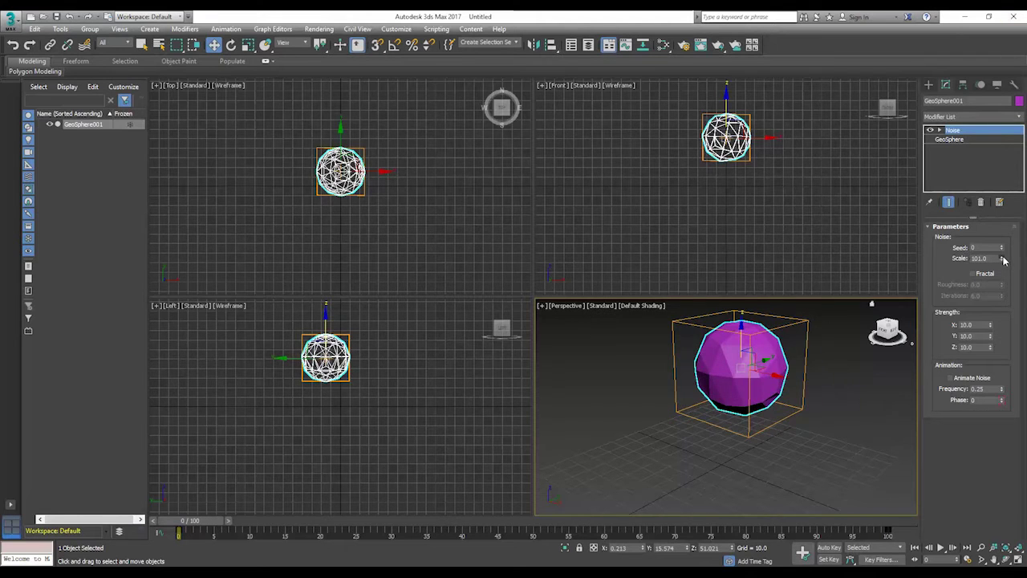
left_click_drag(1002, 260, 1007, 308)
type("5")
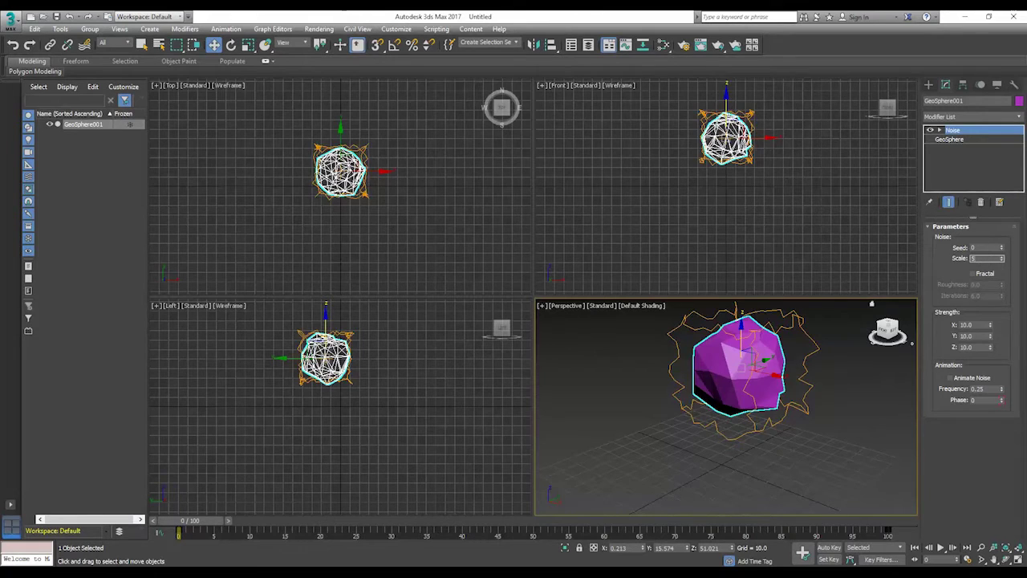
key("Return")
middle_click_drag(791, 373, 632, 345, "alt")
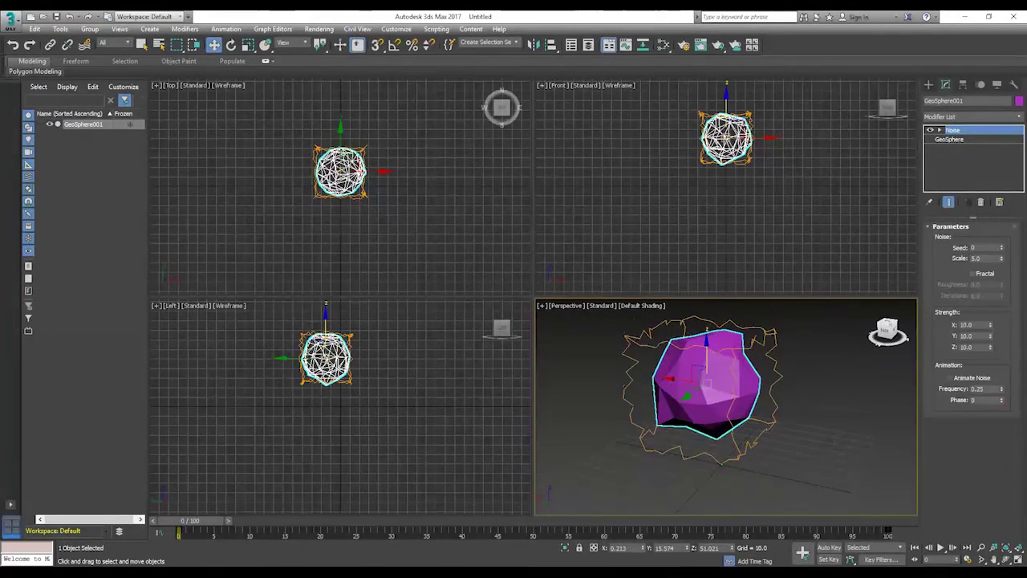
left_click_drag(1002, 264, 1002, 265)
Step: Raise the Noise modifier's seed to 4 to vary the geosphere's shape
left_click_drag(888, 335, 889, 343)
left_click(1001, 248)
left_click(1000, 249)
left_click(1001, 248)
left_click(1001, 248)
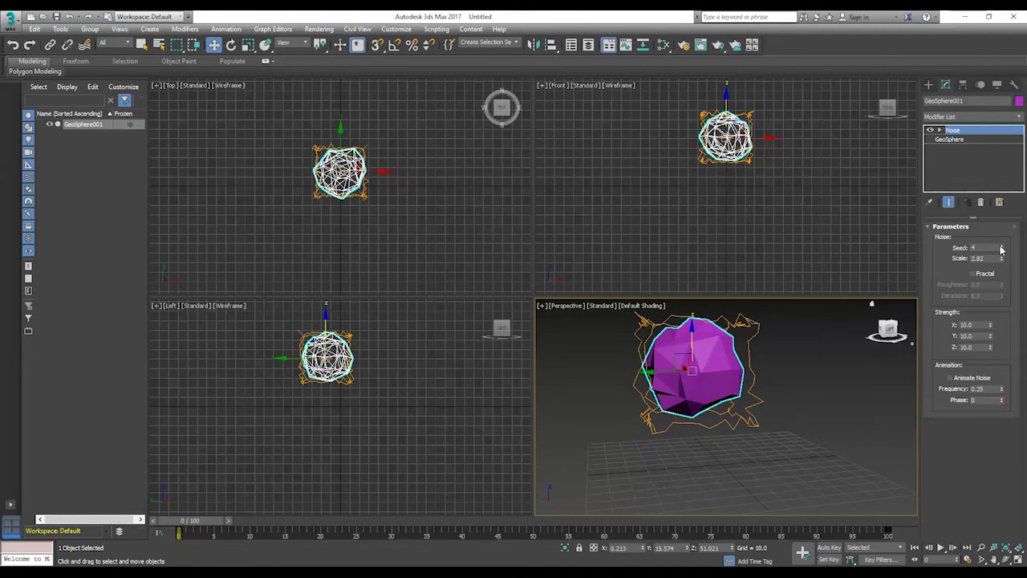
Step: Set the Noise modifier's X, Y and Z strength to 15
double_click(968, 324)
type("1")
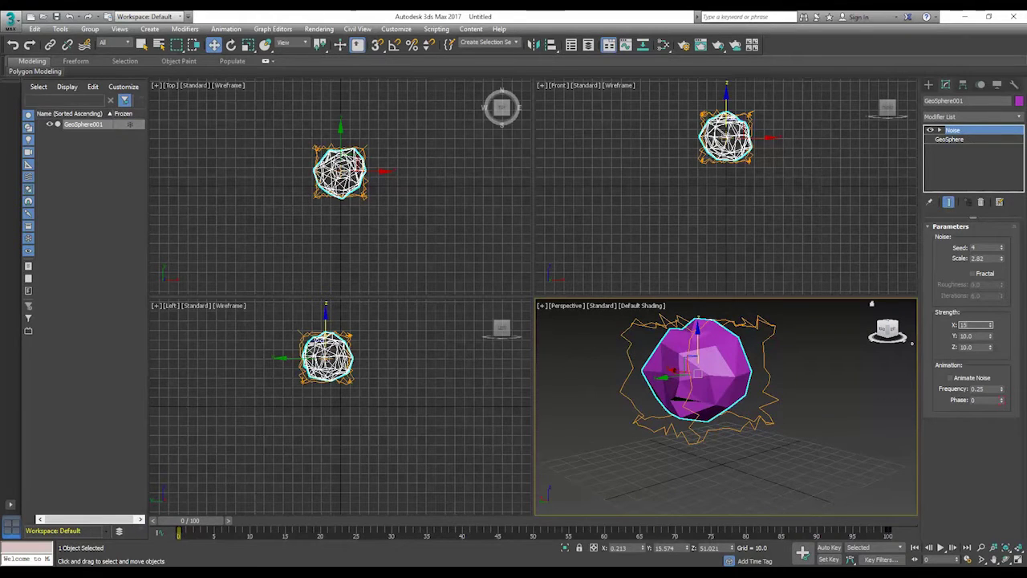
type("5")
key("Tab")
type("15")
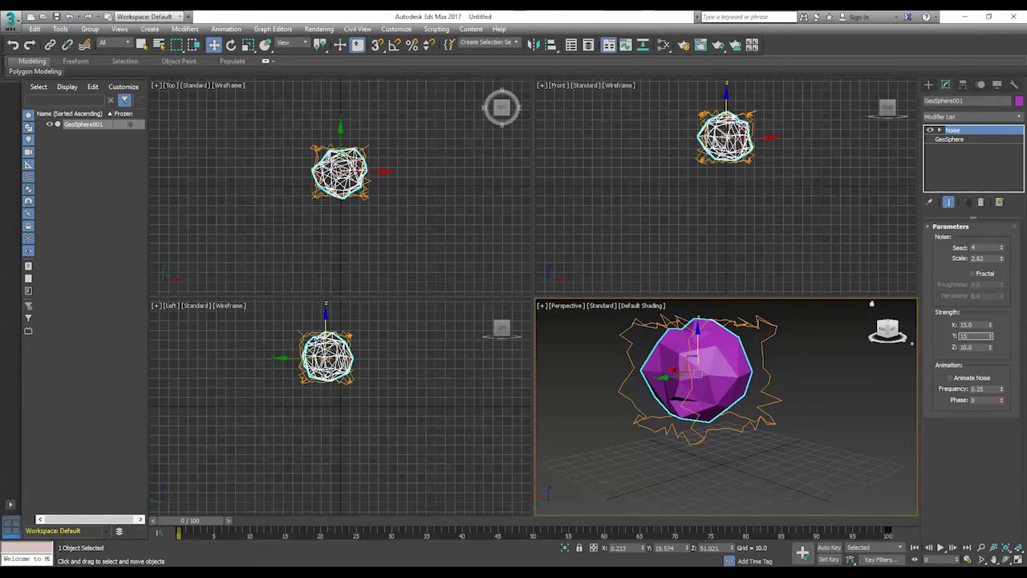
key("Tab")
type("15")
key("Return")
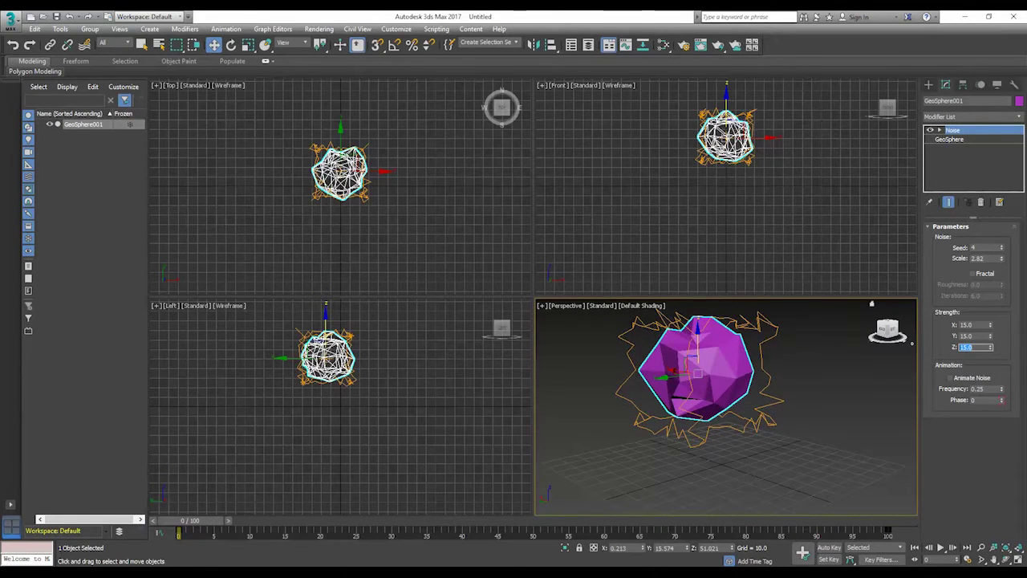
Step: Raise the Noise seed to 9 and check the distorted geosphere from another angle
left_click_drag(888, 333, 888, 332)
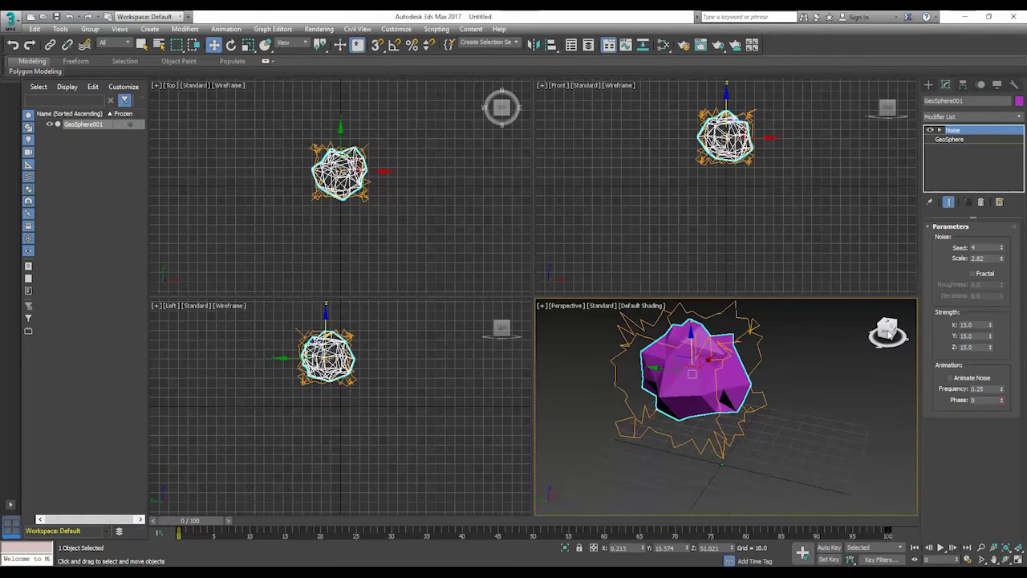
left_click(1001, 248)
left_click(1003, 248)
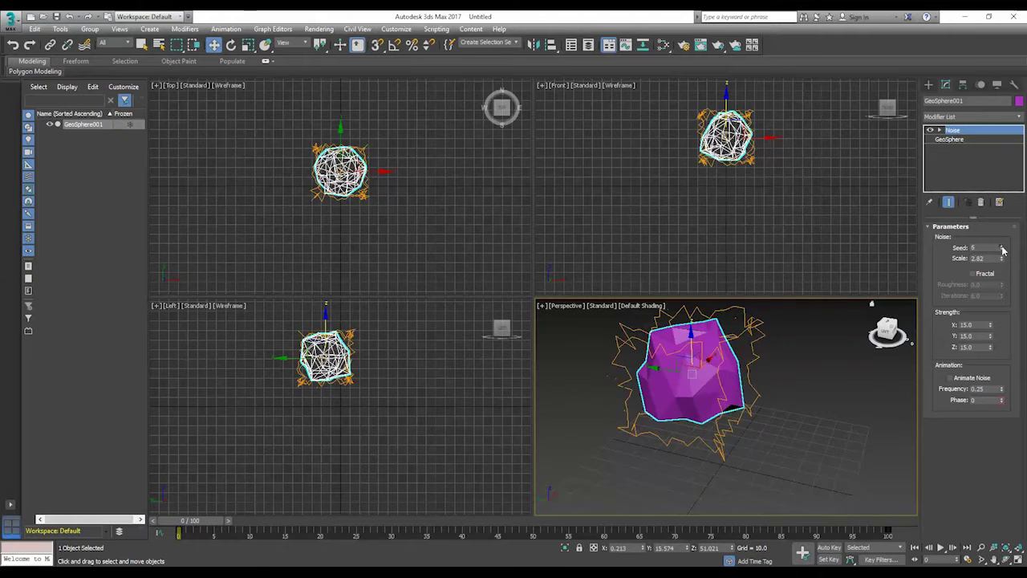
left_click(1002, 248)
left_click(1002, 248)
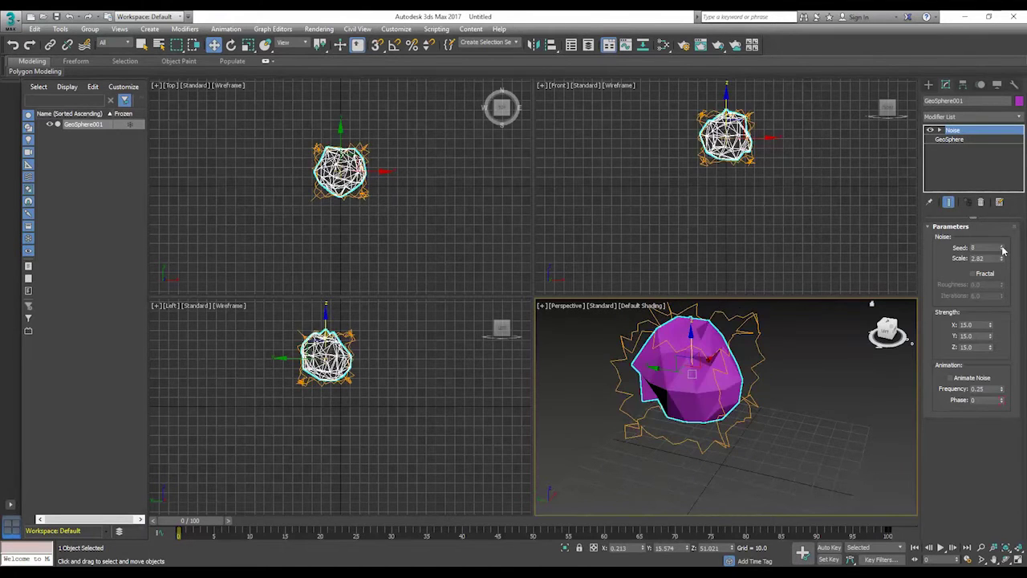
left_click(1003, 248)
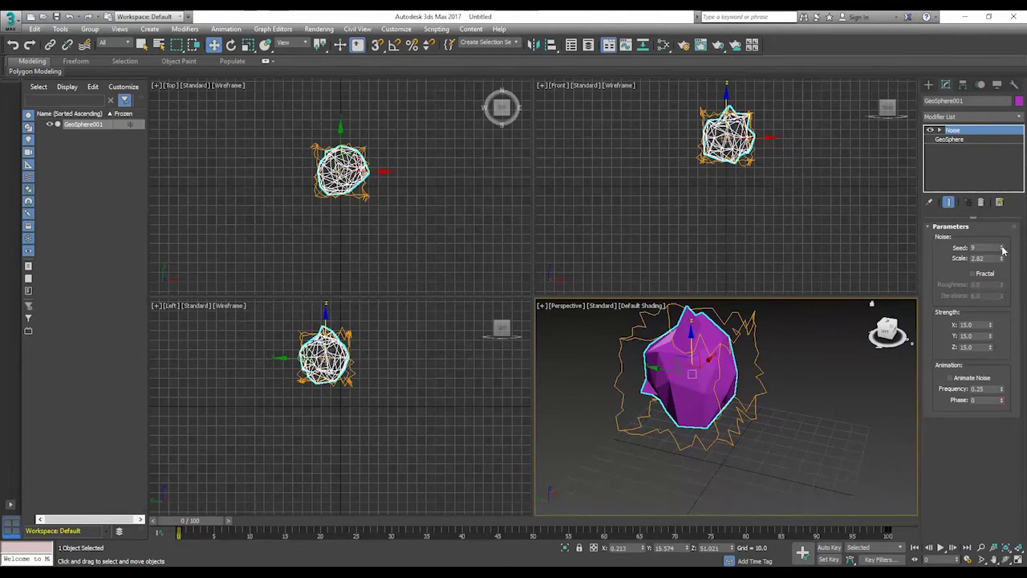
left_click(893, 328)
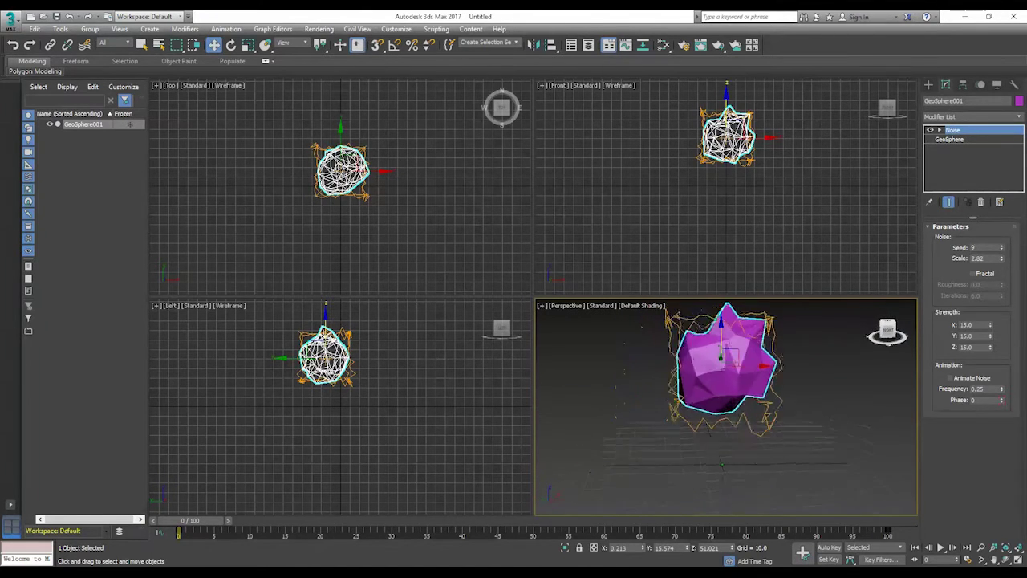
Step: Try a Noise seed of 10 on the geosphere, then settle on a seed of 7
left_click(1003, 248)
left_click(891, 336)
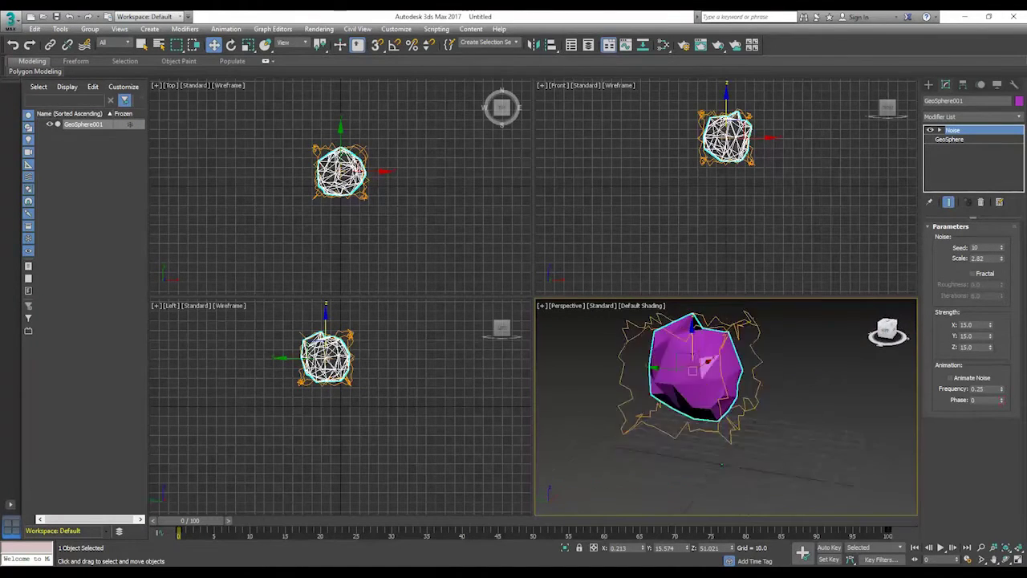
left_click(1003, 252)
left_click(1002, 253)
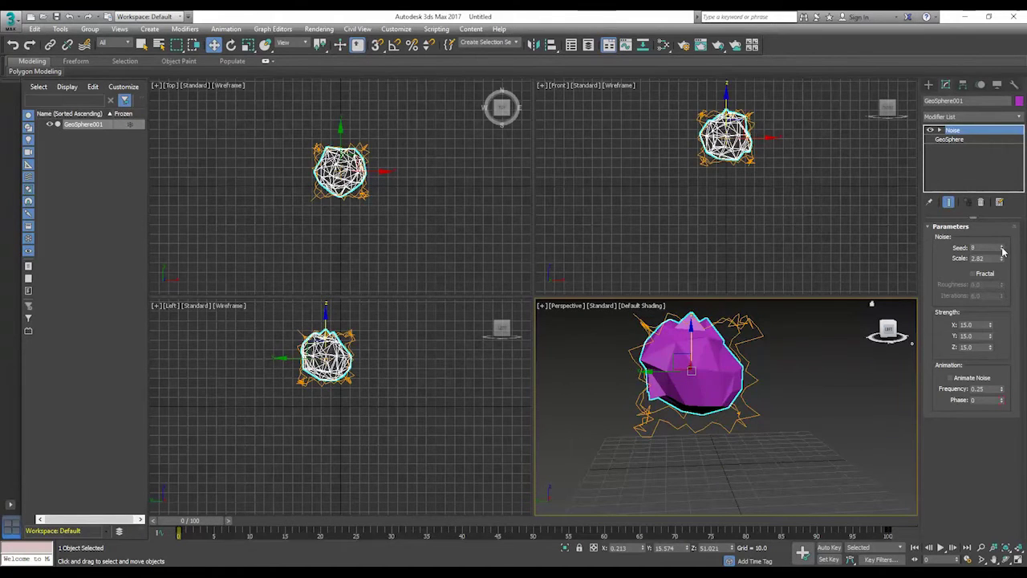
left_click(1002, 253)
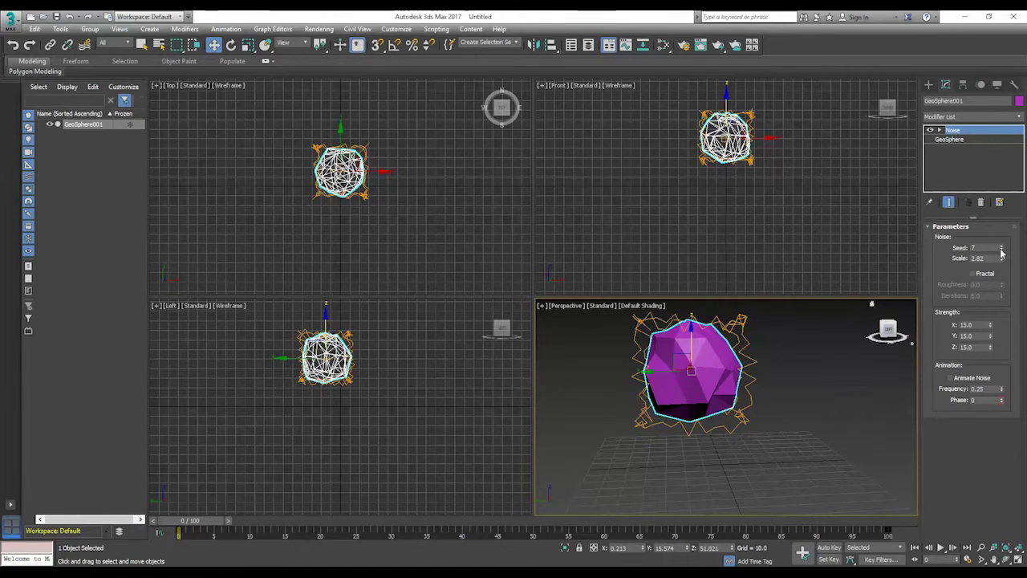
Step: Move the geosphere straight up to about Z 70.7 to make room for a trunk
left_click(887, 332)
mouse_move(887, 332)
left_mouse_down()
mouse_move(902, 333)
mouse_move(892, 351)
mouse_move(899, 333)
mouse_move(920, 334)
mouse_move(899, 342)
left_mouse_up()
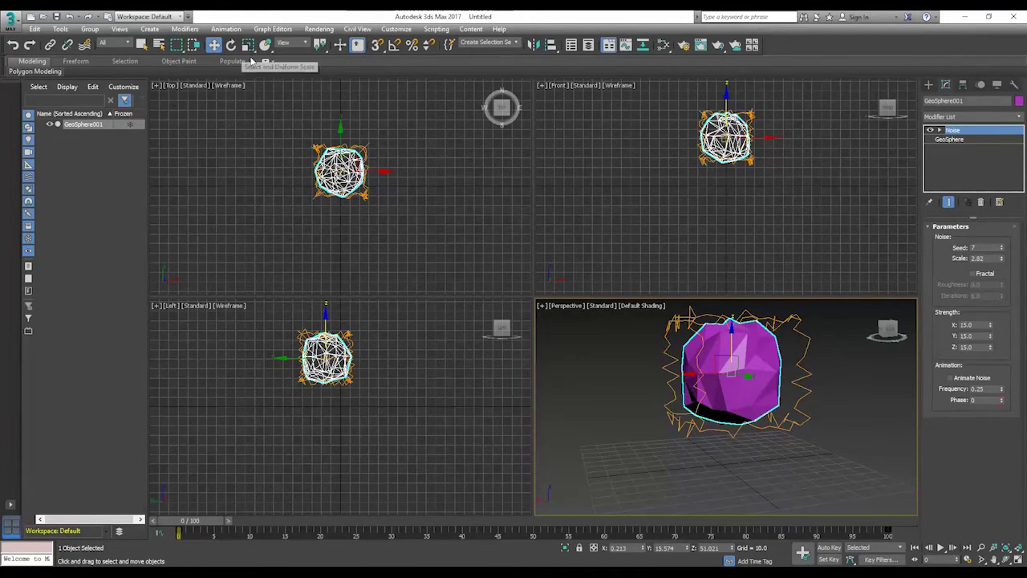
mouse_move(732, 333)
left_mouse_down()
mouse_move(723, 374)
mouse_move(732, 338)
left_mouse_up()
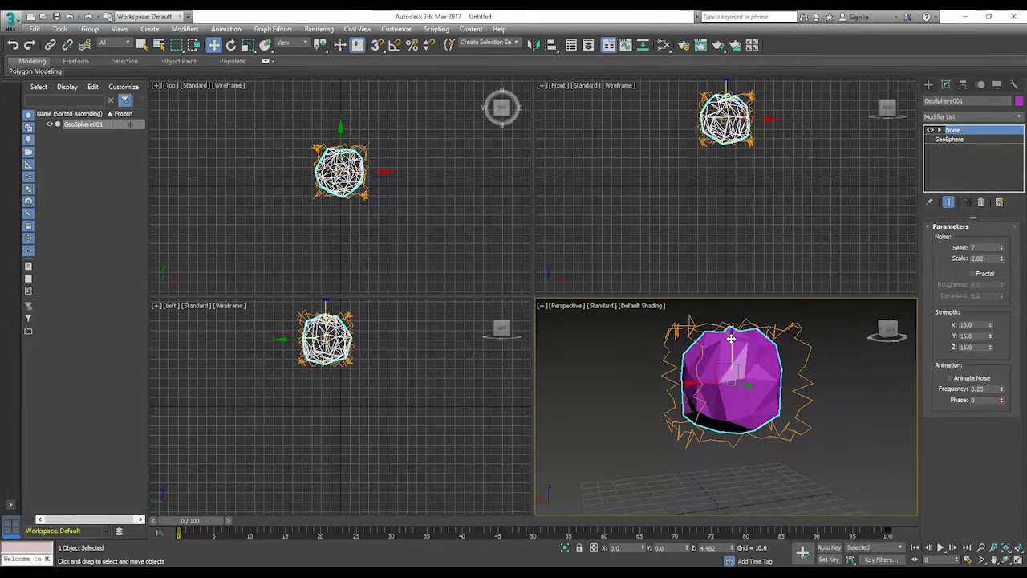
middle_click_drag(787, 442, 803, 401, "alt")
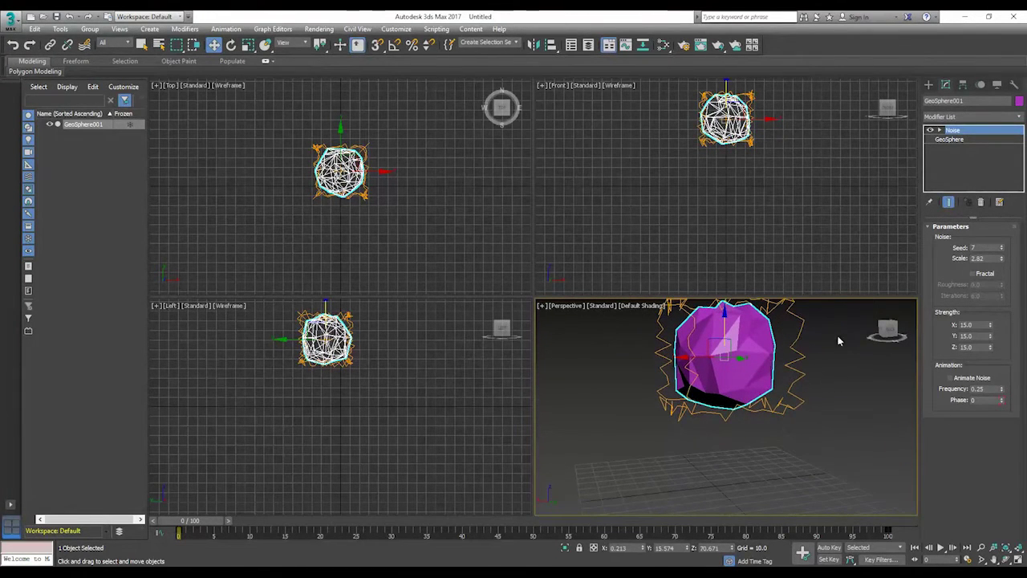
Step: Create an unsmoothed trunk cylinder below the foliage with 4 height segments and 5 sides, about 12 in radius and 50 in height
left_click(929, 85)
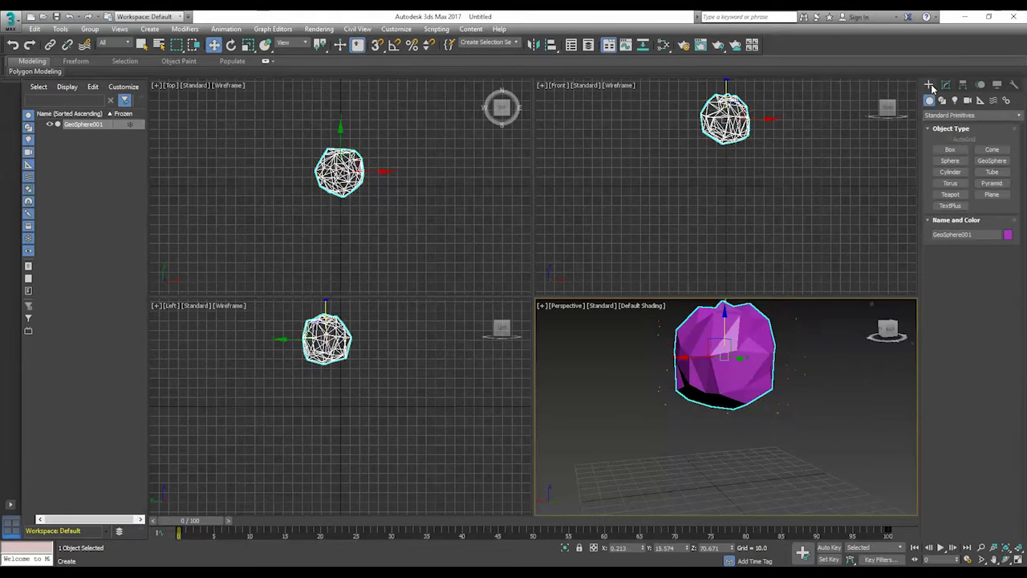
left_click(950, 172)
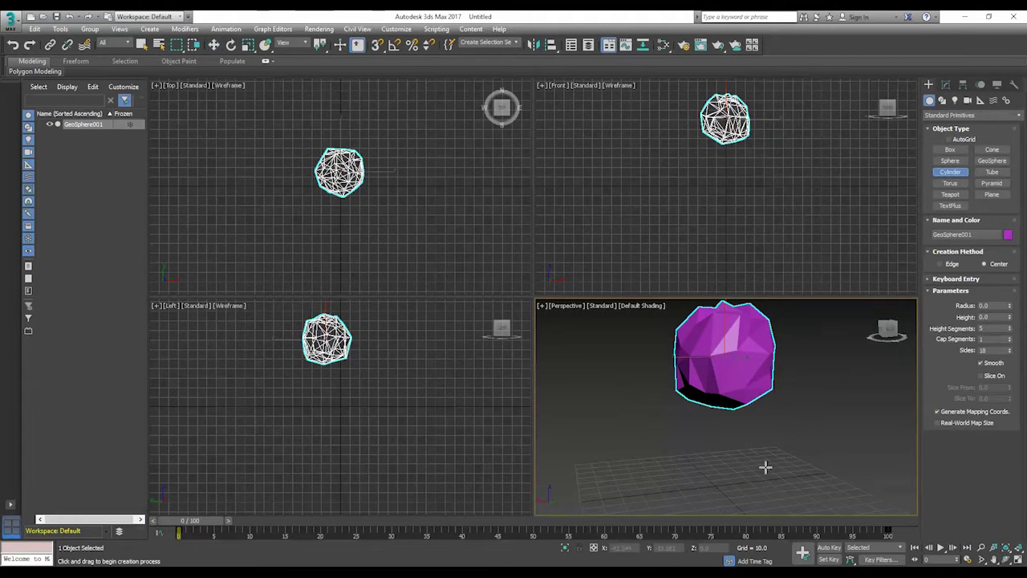
mouse_move(813, 405)
middle_mouse_down("alt")
mouse_move(814, 434)
mouse_move(806, 391)
middle_mouse_up("alt")
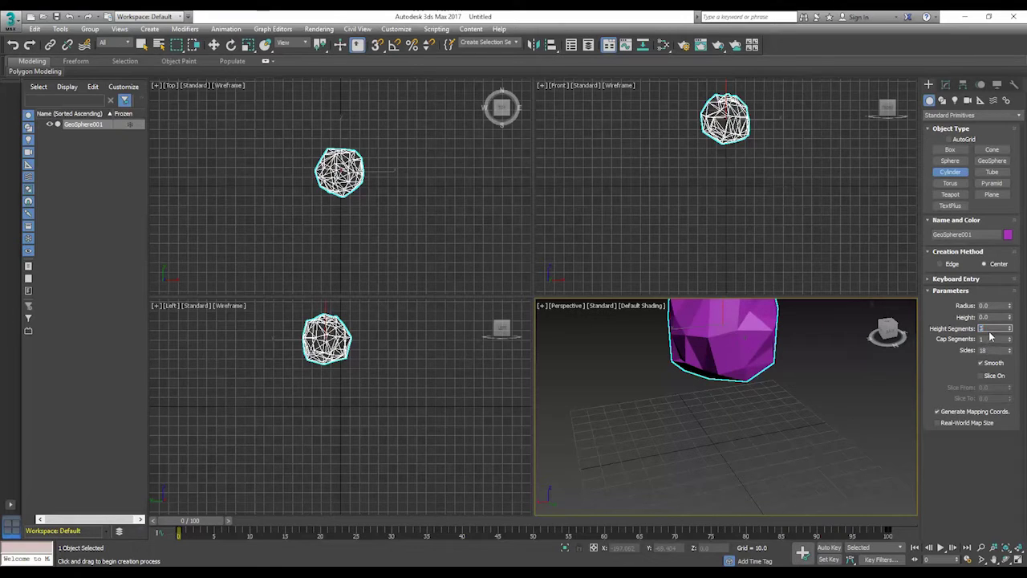
left_click(990, 339)
left_click(993, 350)
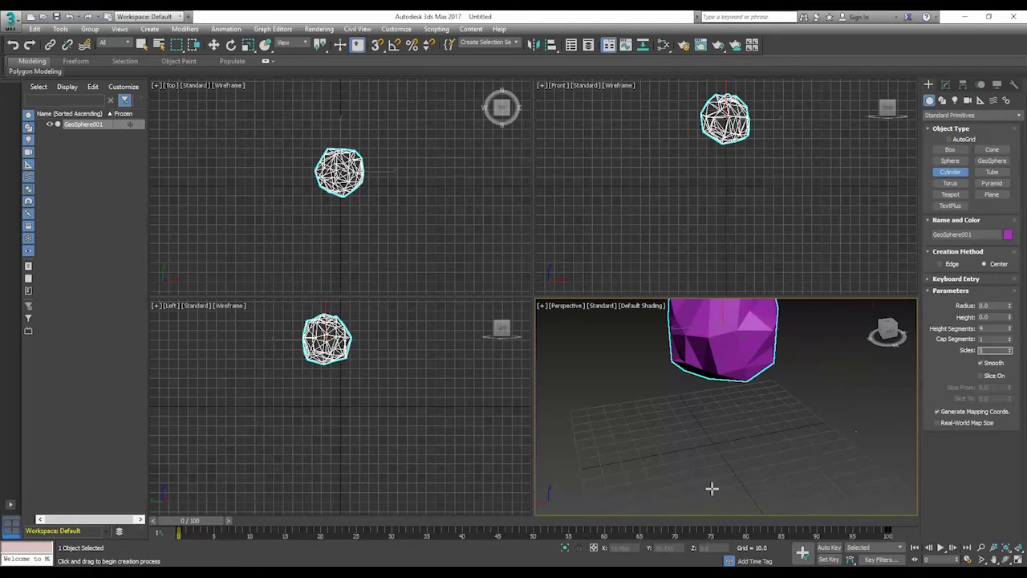
left_click(982, 364)
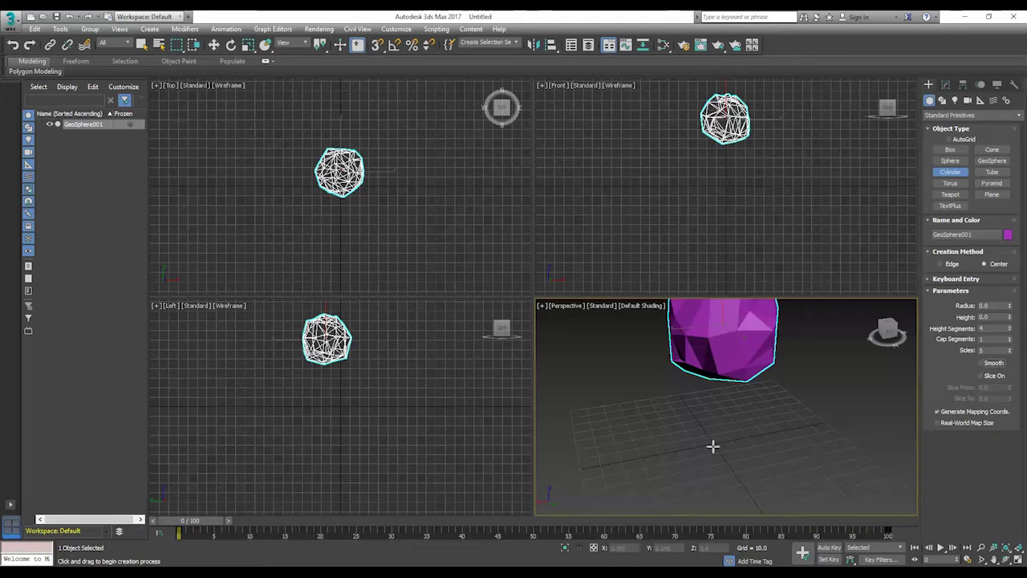
left_click_drag(715, 461, 737, 470)
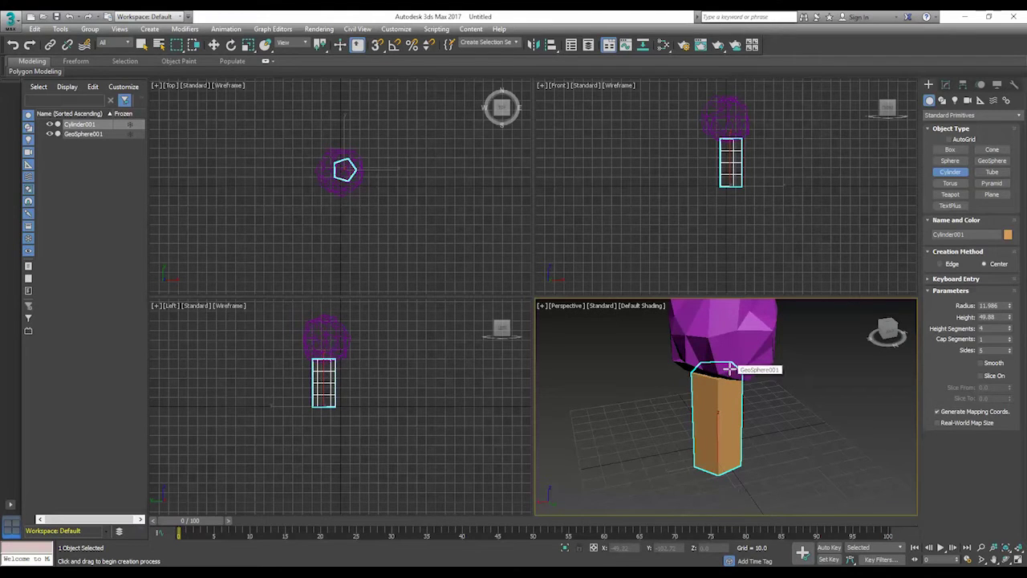
left_click(729, 368)
scroll(802, 408, "down", 3)
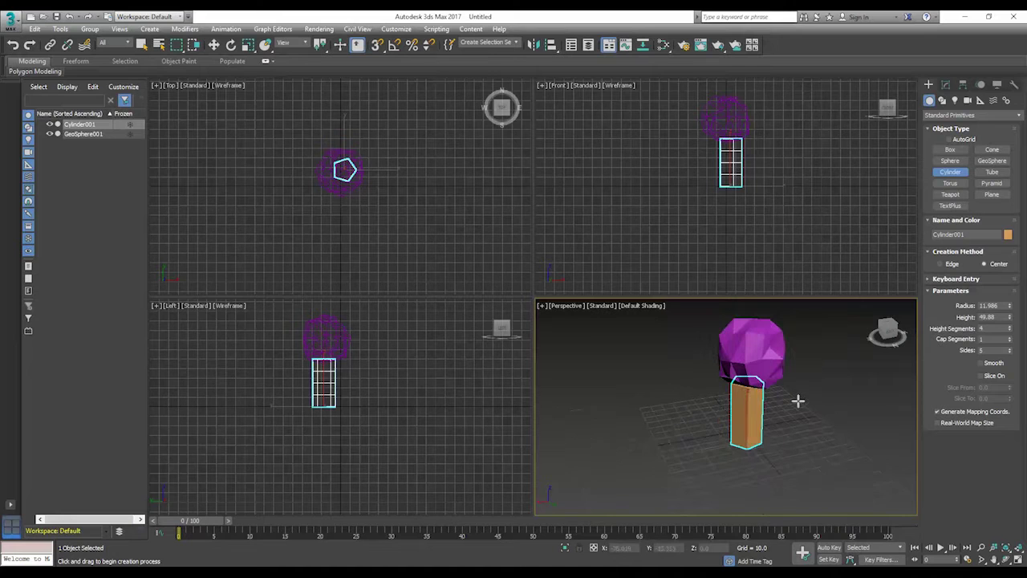
Step: Thin the trunk cylinder by scaling it to about 51% in both X and Y
left_click(250, 46)
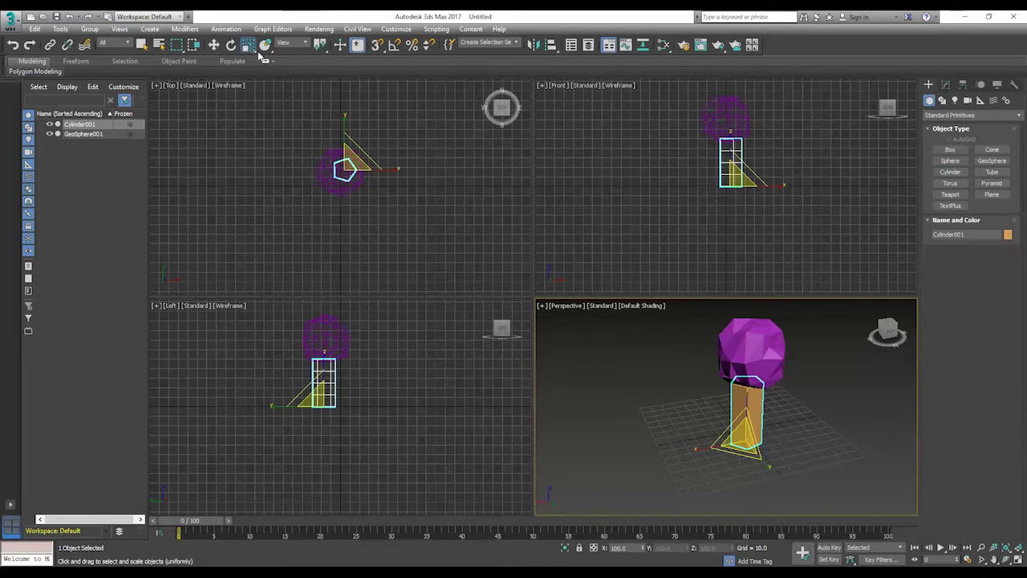
left_click_drag(696, 447, 716, 442)
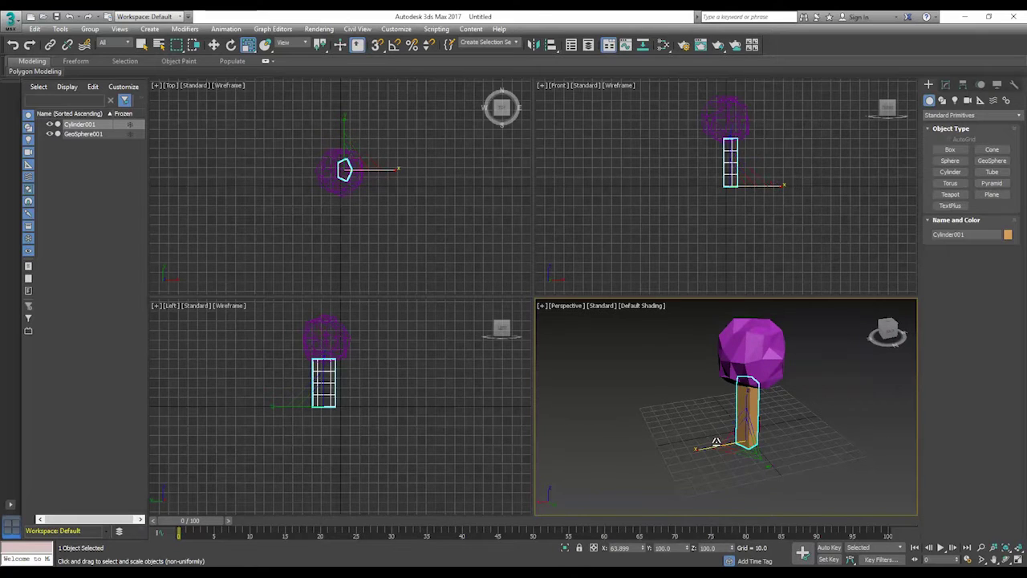
key("ctrl+z")
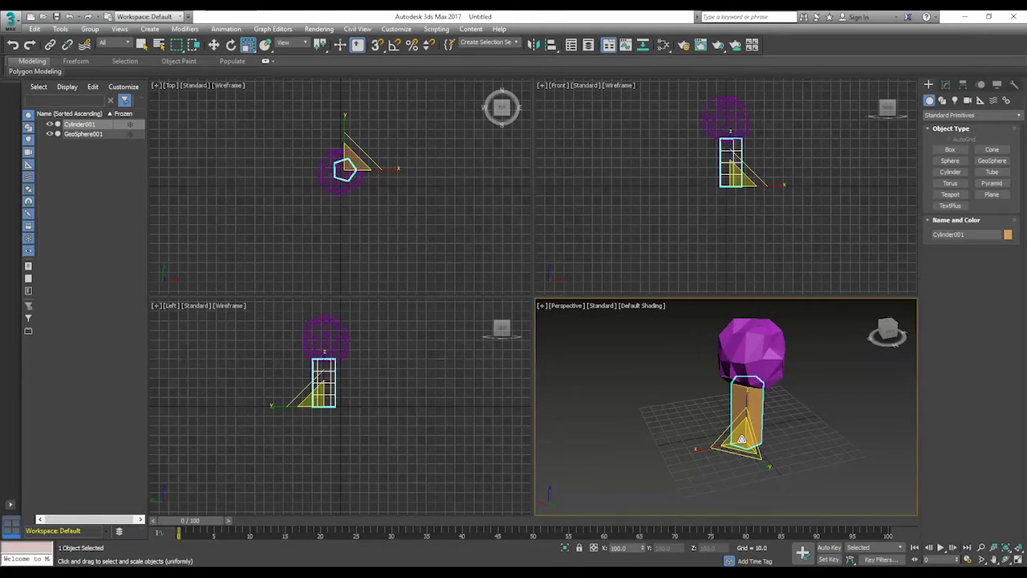
left_click_drag(742, 454, 729, 420)
middle_click_drag(864, 421, 846, 441)
scroll(827, 421, "up", 2)
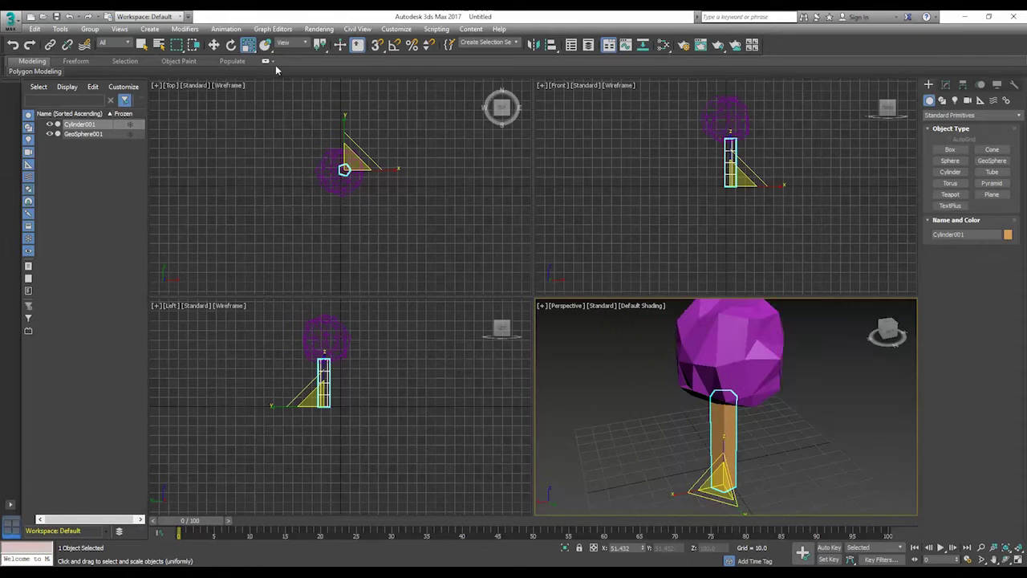
key("w")
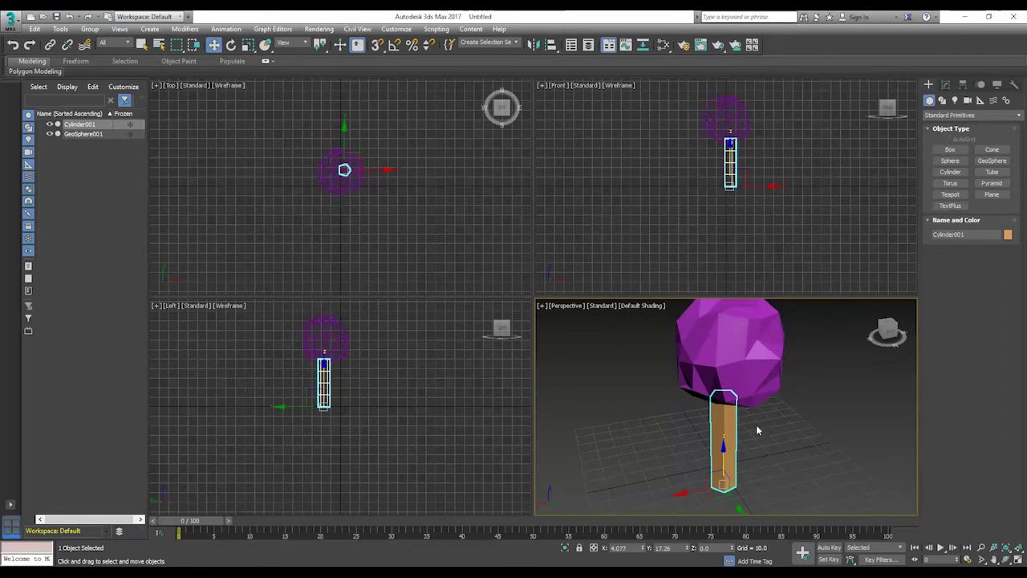
Step: Convert the foliage geosphere and the trunk cylinder to Editable Poly
left_click(733, 355)
right_click(769, 332)
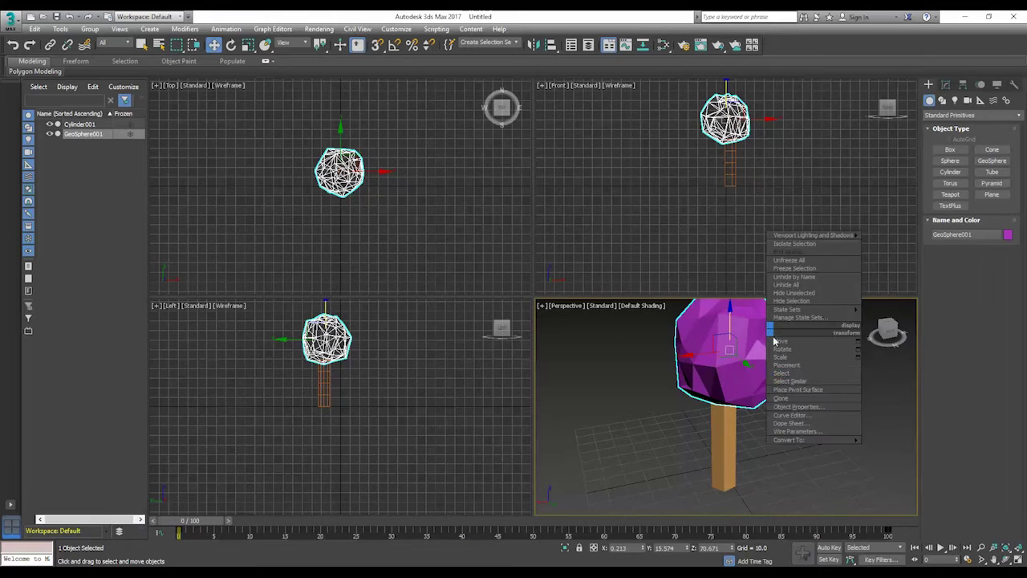
mouse_move(831, 442)
left_click(900, 448)
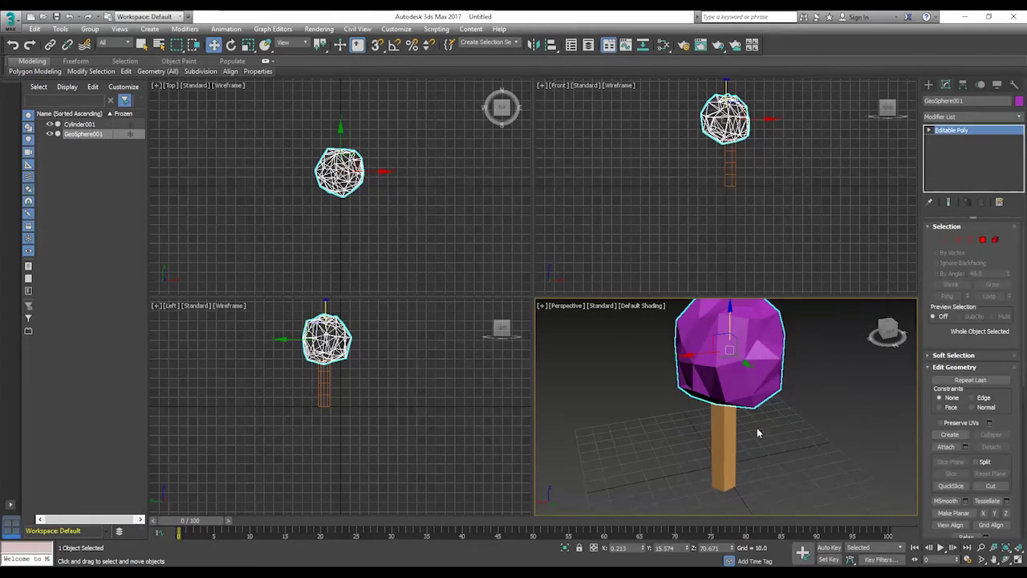
left_click(725, 434)
right_click(727, 422)
mouse_move(812, 533)
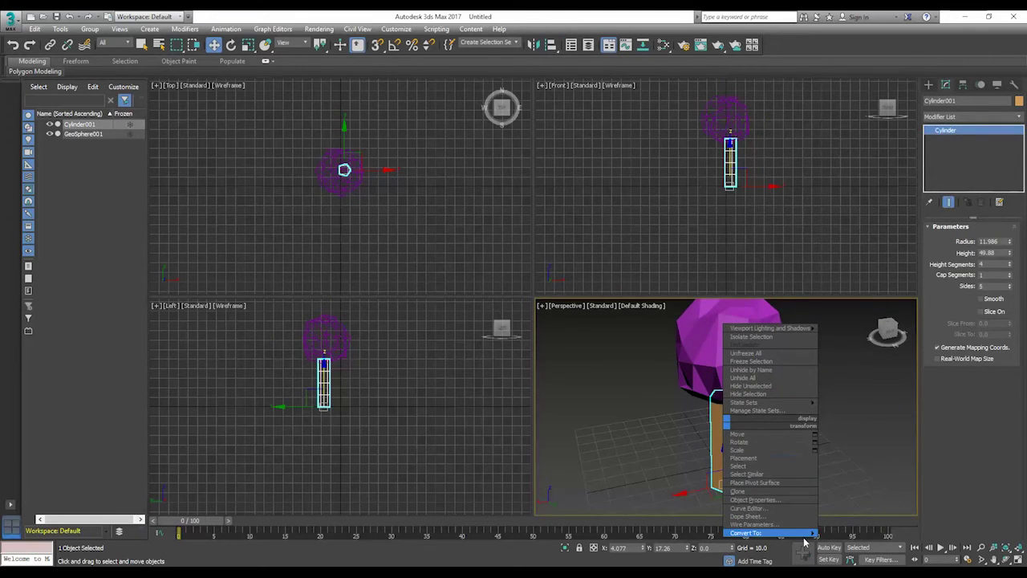
left_click(848, 541)
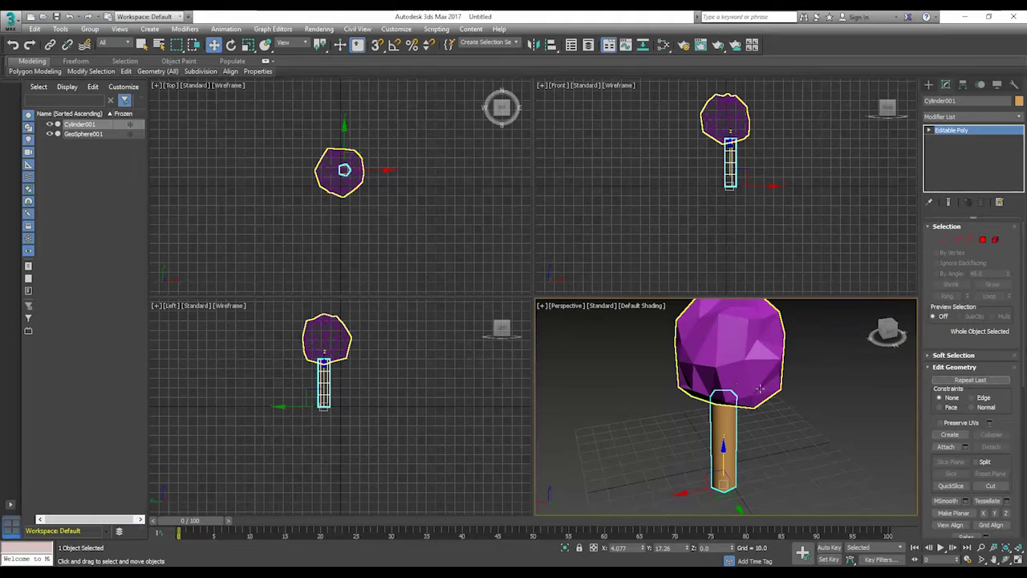
Step: Select all of the trunk's polygons at element level and clear their smoothing groups
left_click(995, 240)
key("ctrl+a")
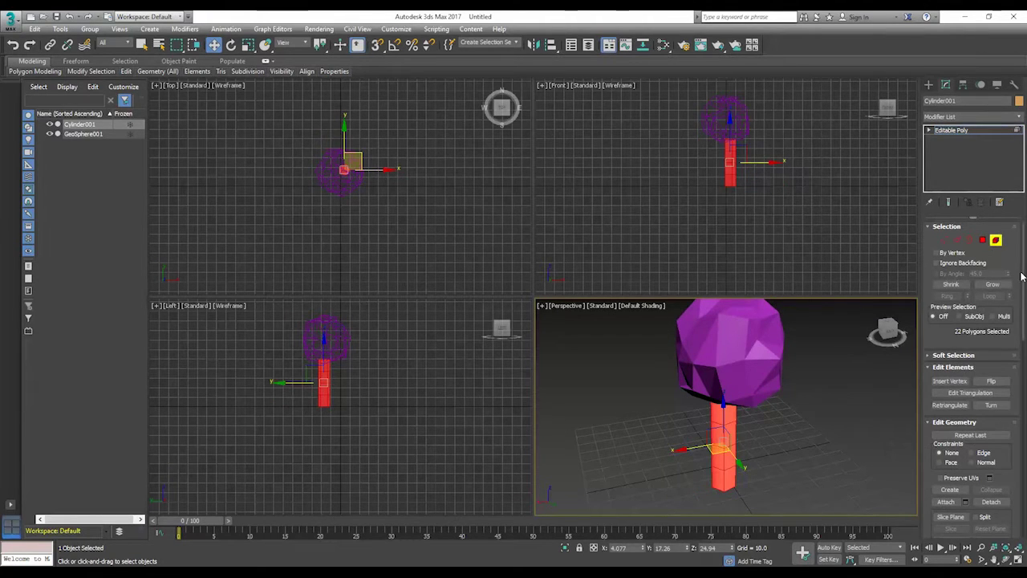
scroll(1022, 277, "down", 2)
left_click_drag(1022, 321, 1015, 462)
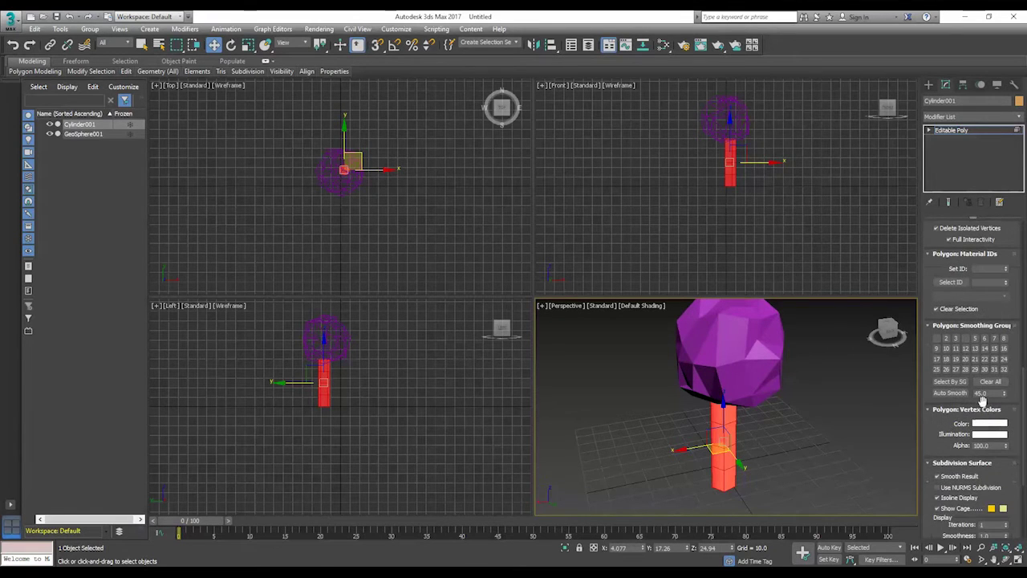
left_click(812, 434)
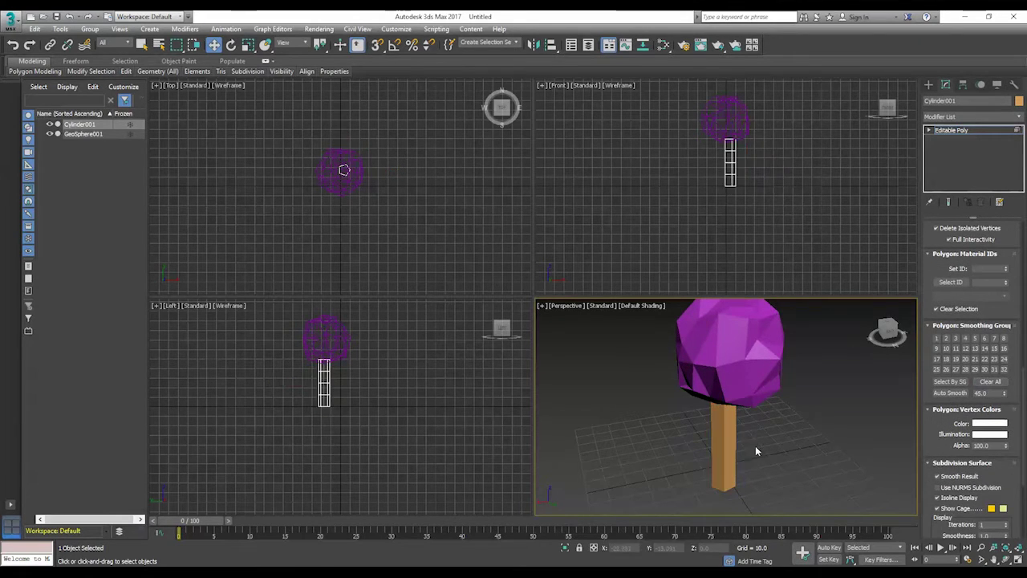
Step: Apply a Noise modifier to the whole trunk with X, Y and Z strength set to 10
key("ctrl+a")
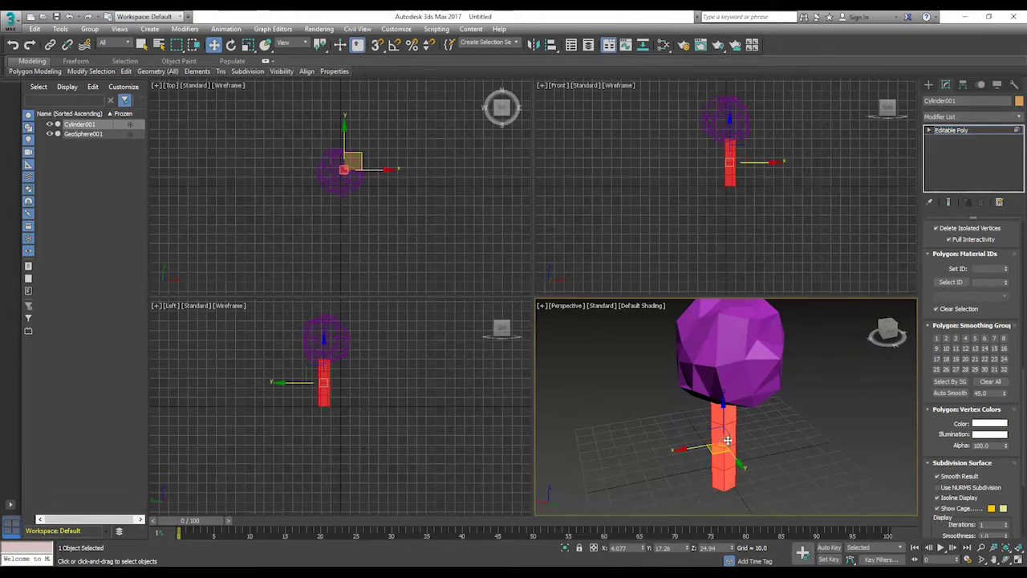
left_click(1020, 118)
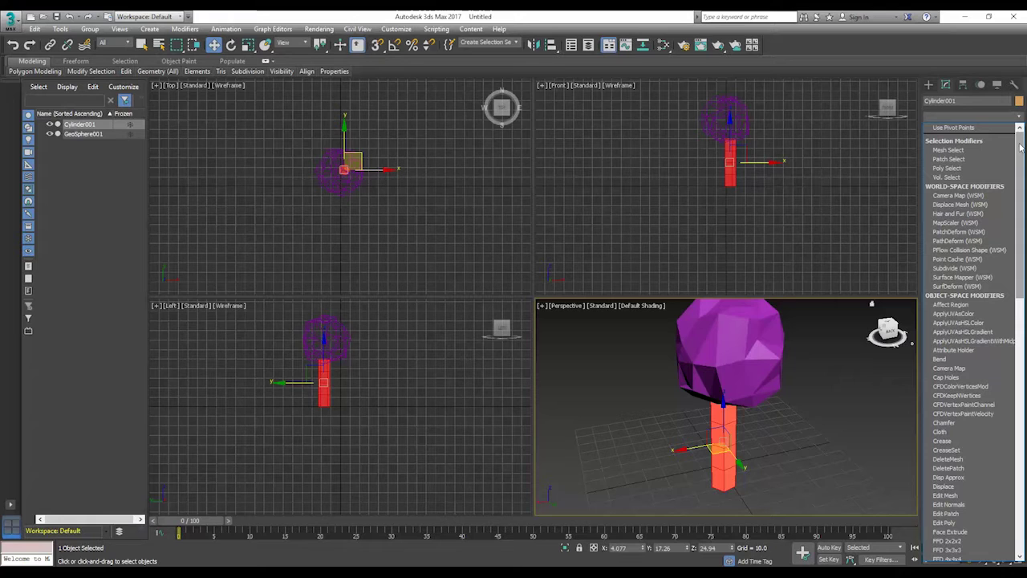
key("n")
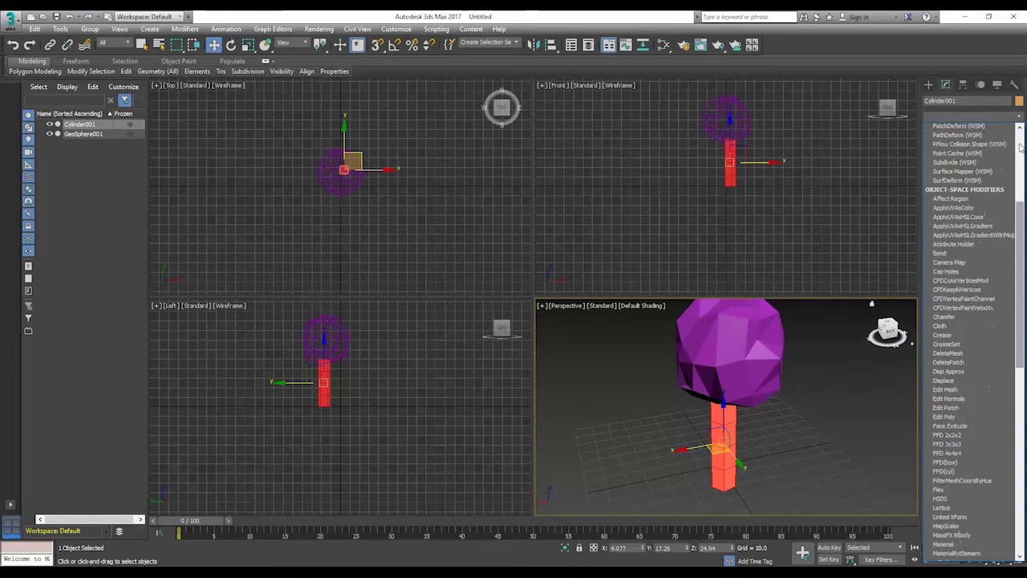
left_click(961, 128)
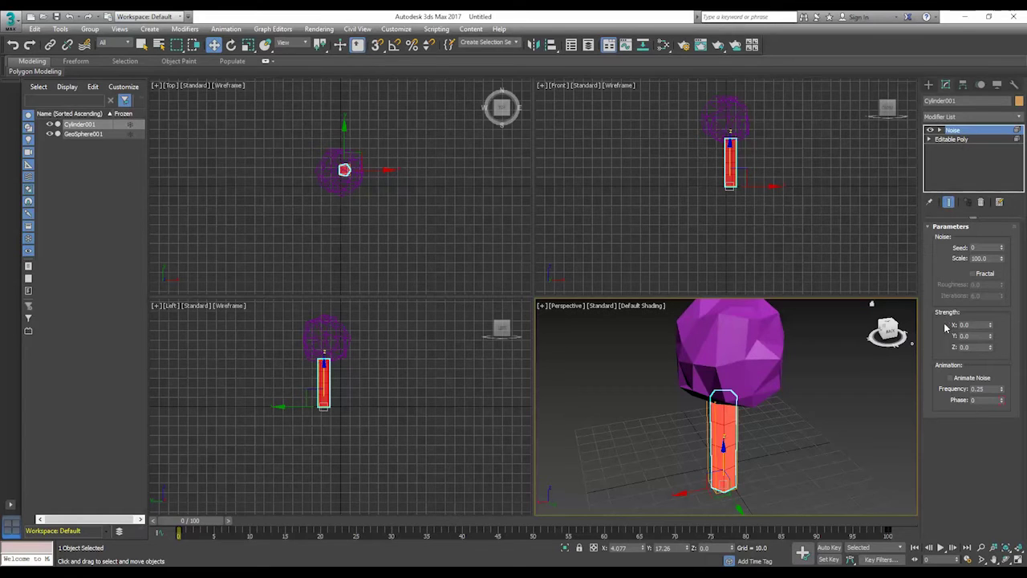
type("0")
key("Tab")
type("10")
key("Tab")
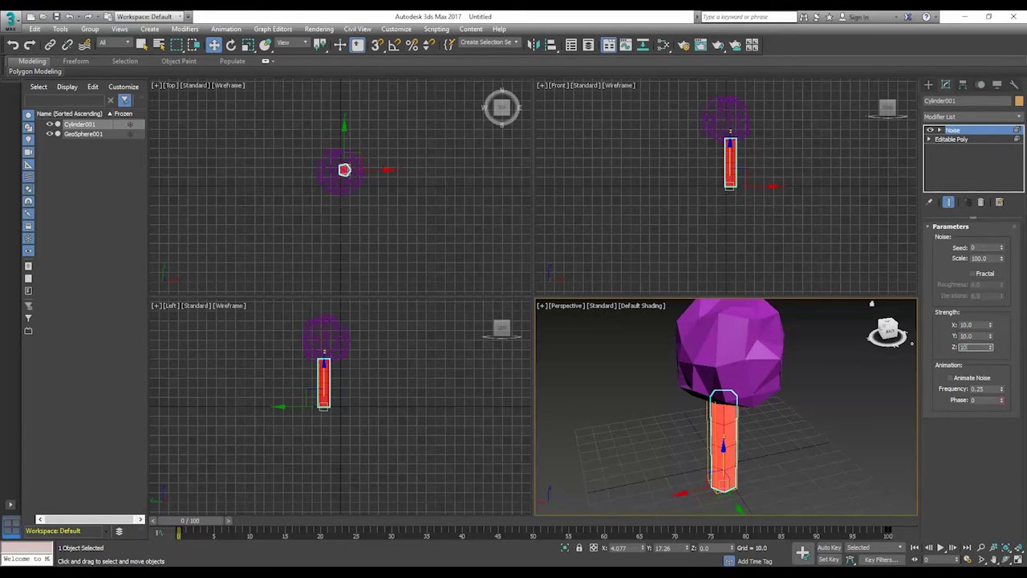
Step: Set the trunk's Noise scale to 5 and raise its seed to 5
left_click_drag(1002, 261, 1007, 310)
left_click_drag(893, 329, 907, 323)
middle_click_drag(791, 401, 658, 418, "alt")
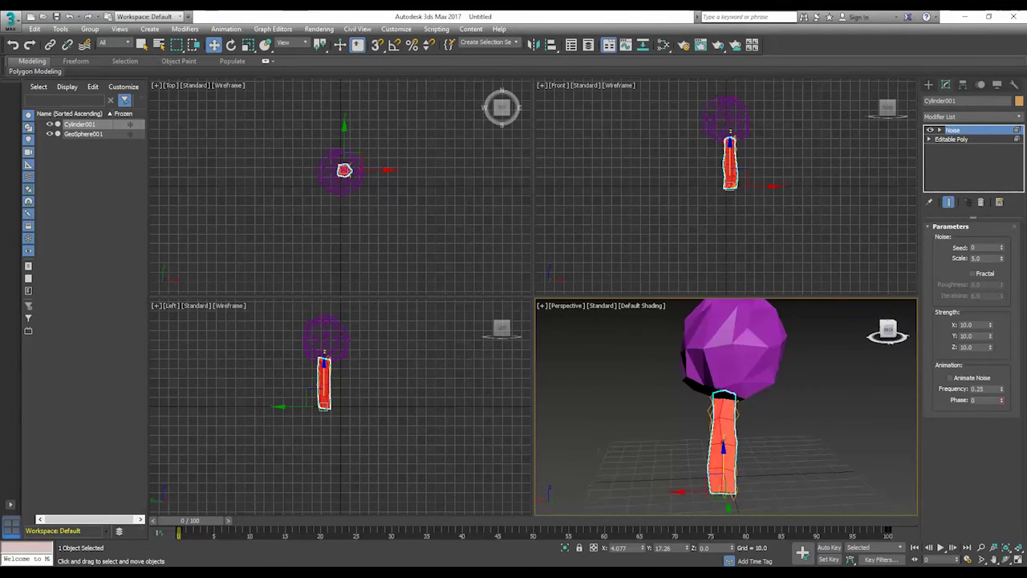
left_click(1002, 247)
left_click(1002, 247)
left_click(1003, 246)
left_click(1002, 246)
left_click(1003, 246)
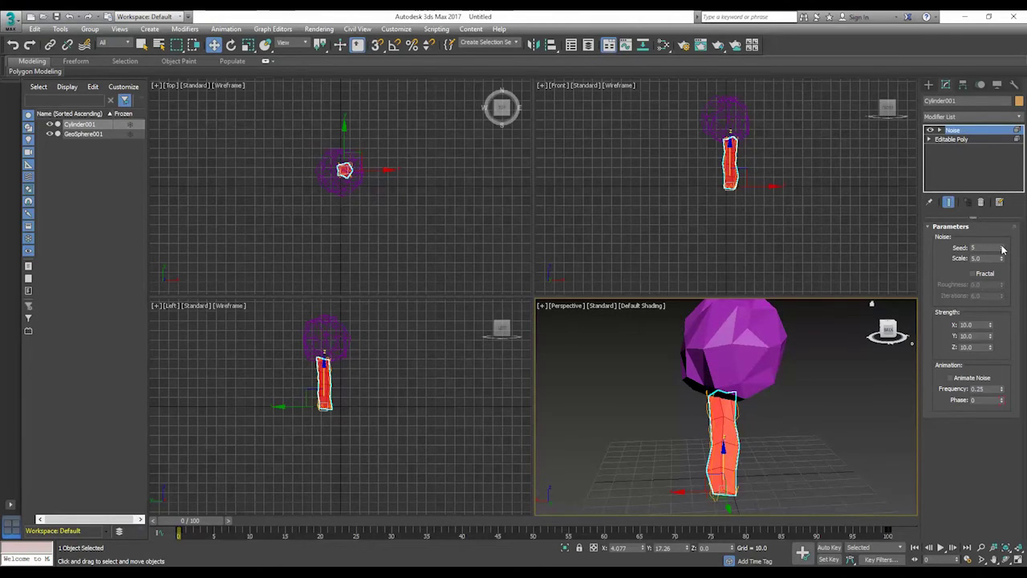
Step: Change the foliage geosphere's object color to a green from the 3ds Max palette
left_click(908, 337)
left_click_drag(889, 335, 758, 336)
left_click(724, 361)
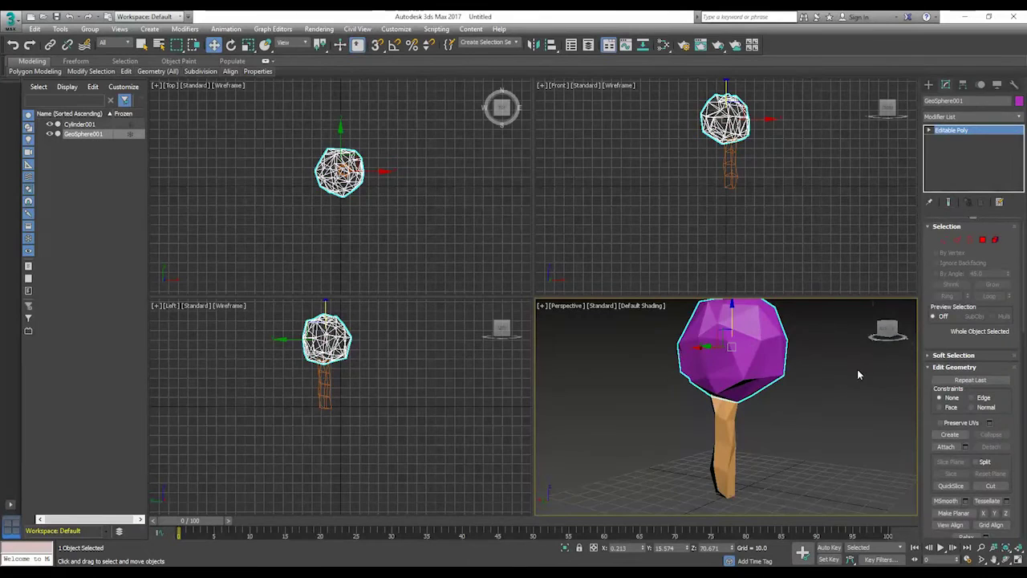
middle_click_drag(857, 373, 833, 404)
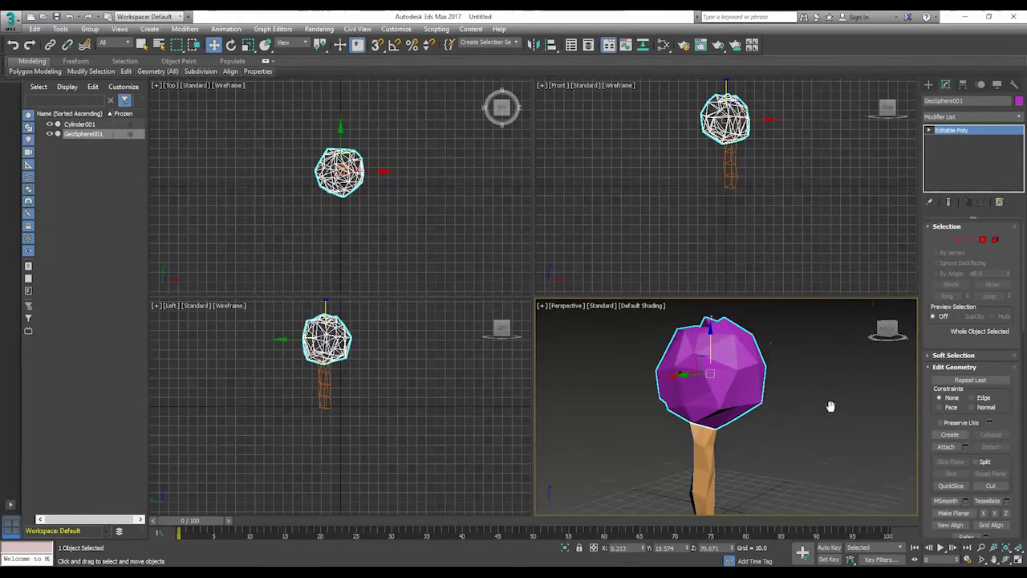
left_click(1019, 102)
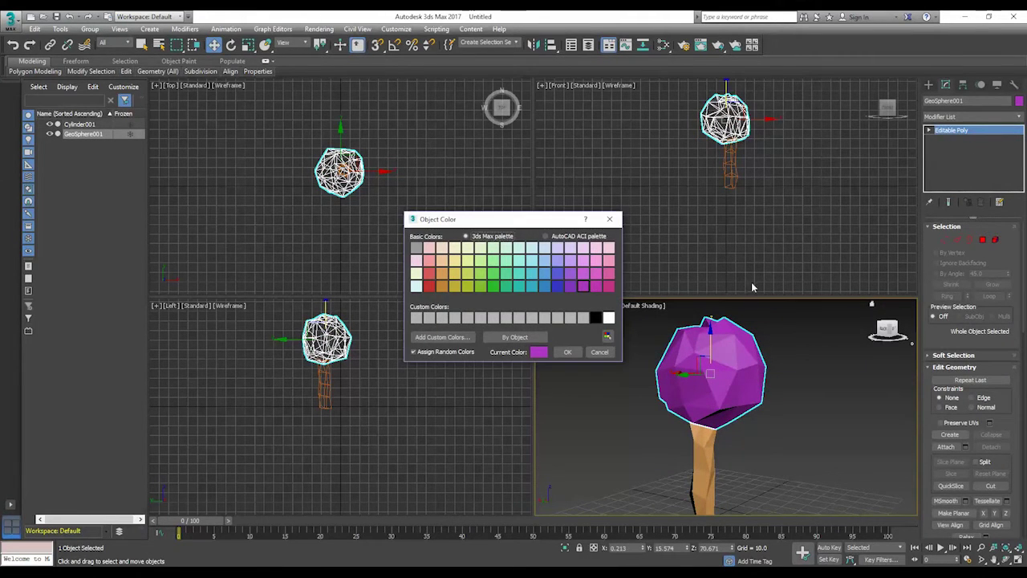
left_click(493, 287)
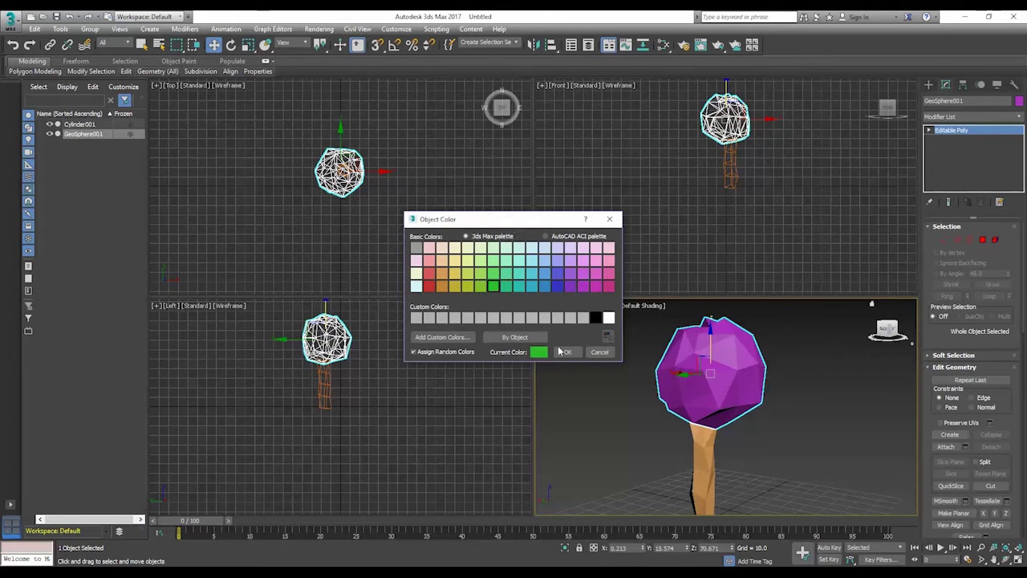
left_click(480, 286)
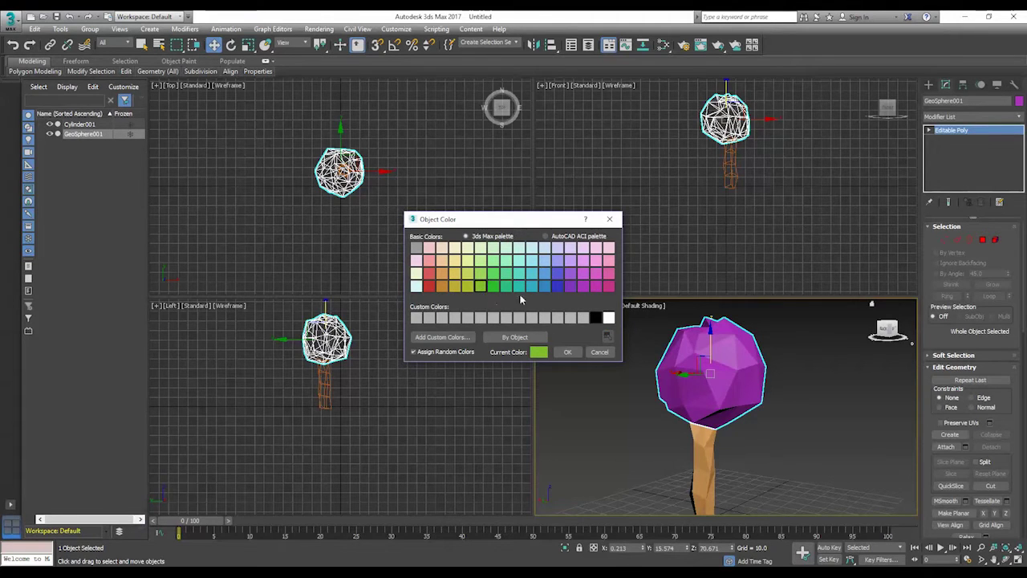
left_click(567, 352)
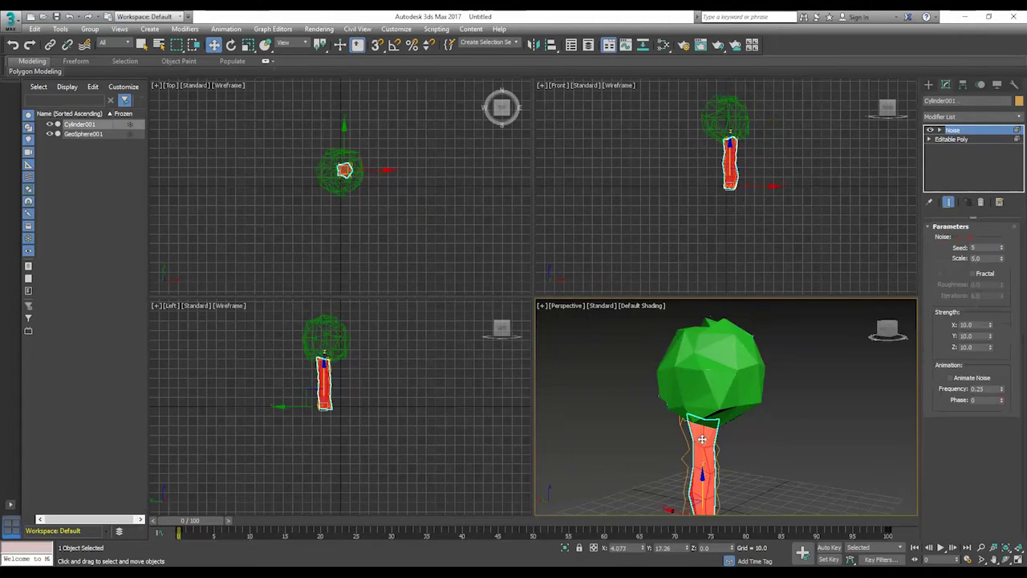
Step: Set the trunk's object color to a darker orange-brown and the foliage's object color to yellow-green
left_click(1020, 101)
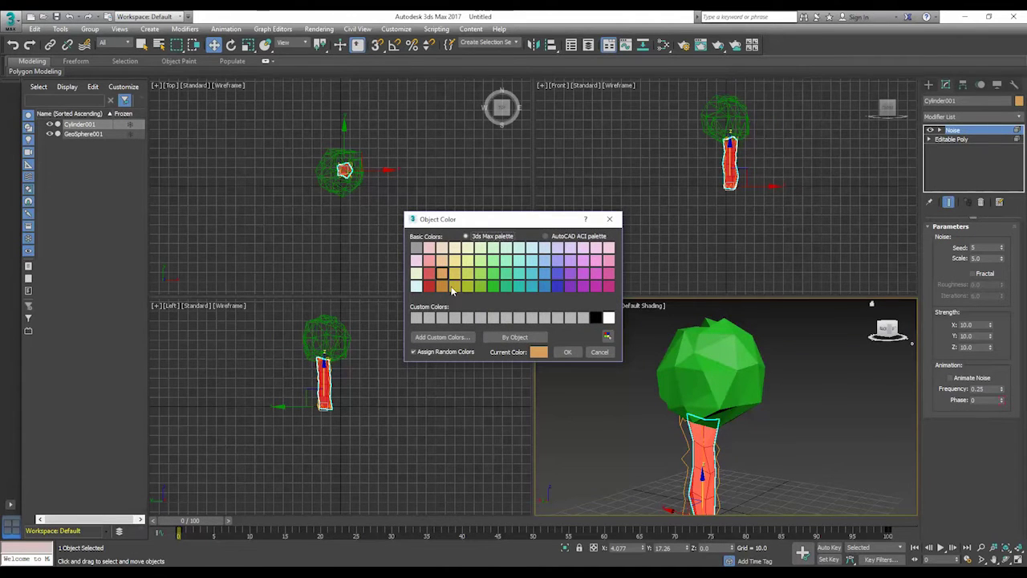
left_click(566, 351)
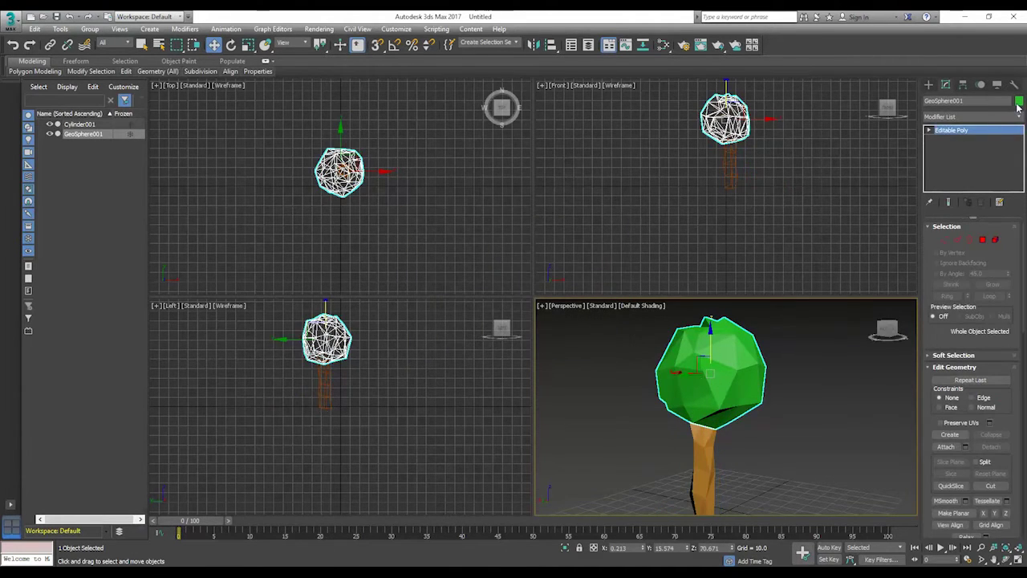
left_click(1020, 102)
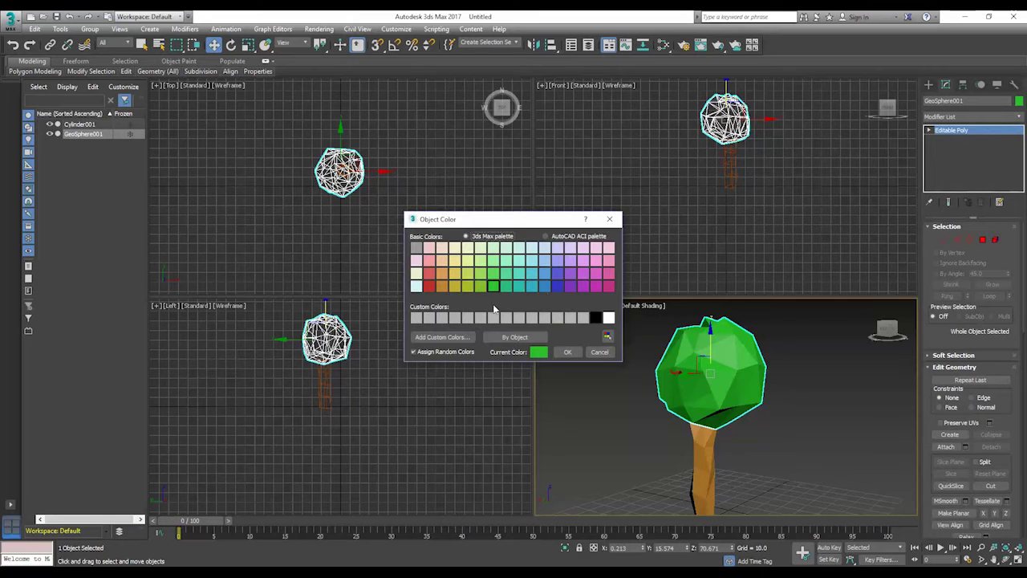
left_click(473, 289)
left_click(568, 351)
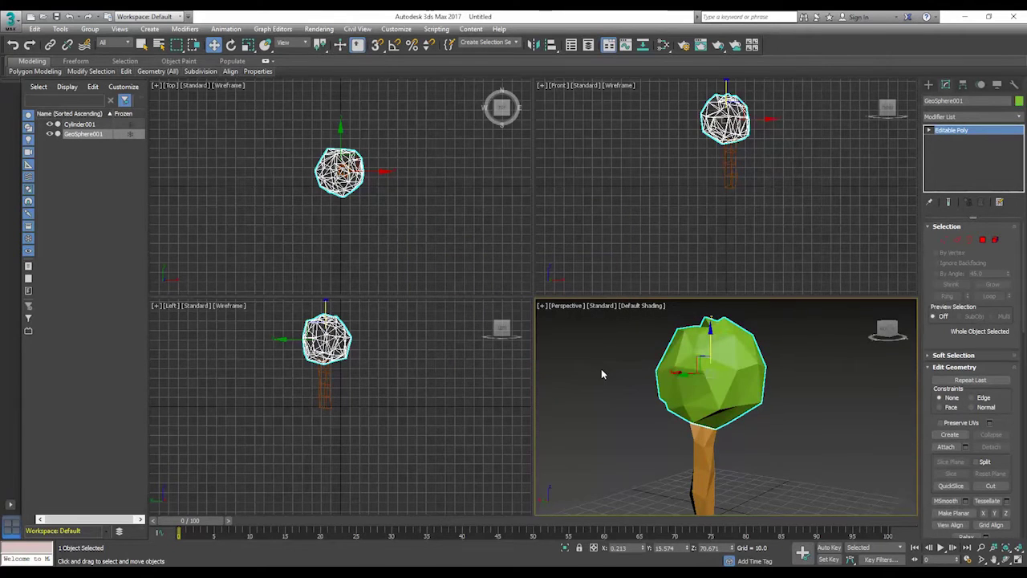
Step: Select the ring of vertices at the trunk's base at the Vertex level of its Editable Poly
left_click(601, 369)
left_click_drag(888, 331, 851, 329)
left_click(710, 452)
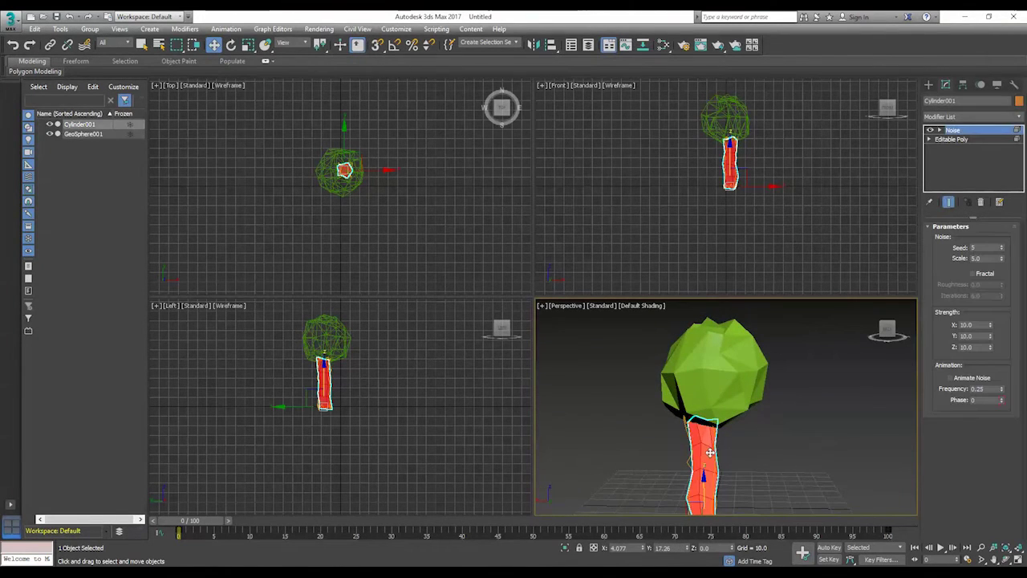
middle_click_drag(800, 446, 791, 423)
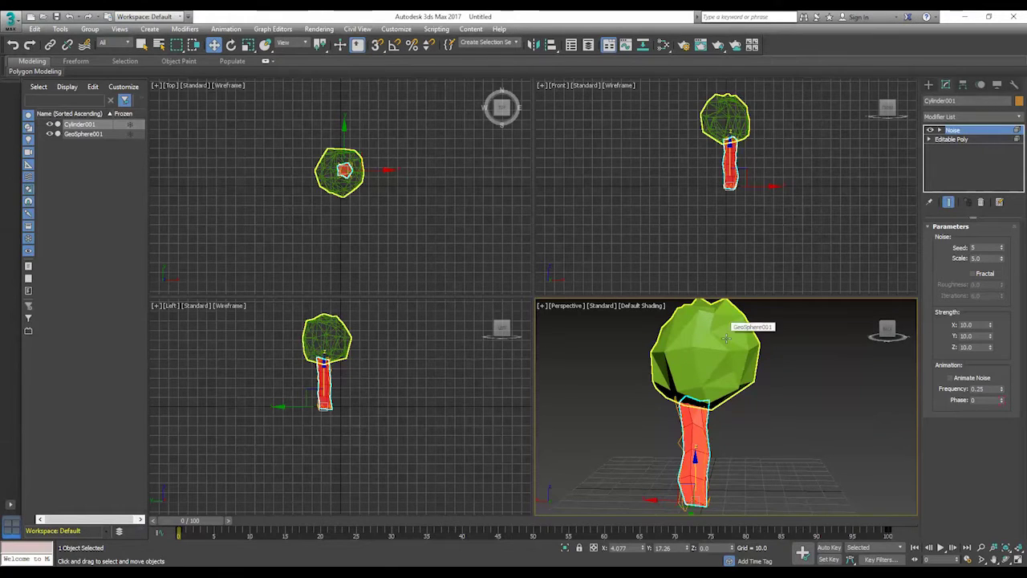
left_click(767, 415)
left_click(706, 445)
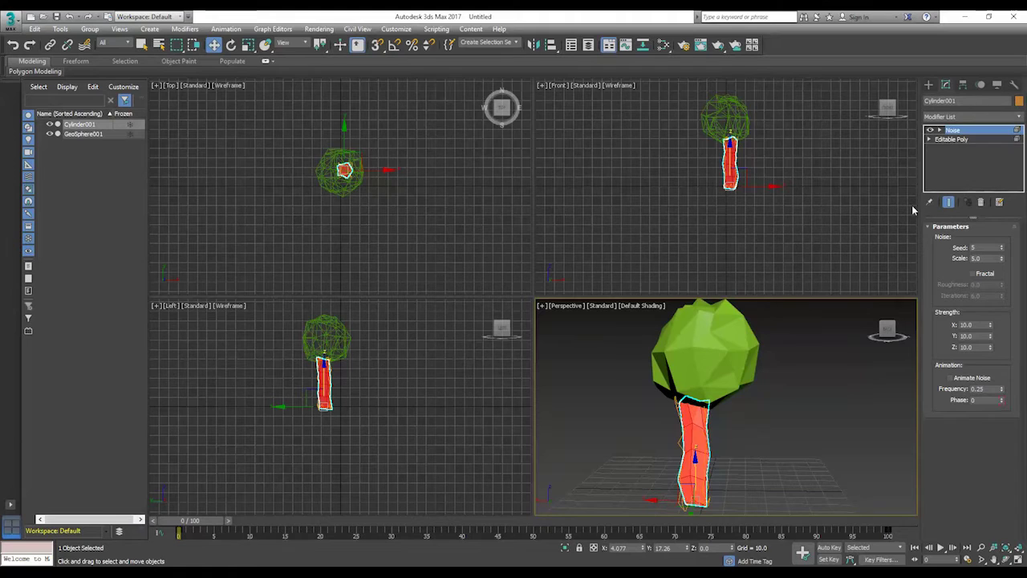
left_click(929, 140)
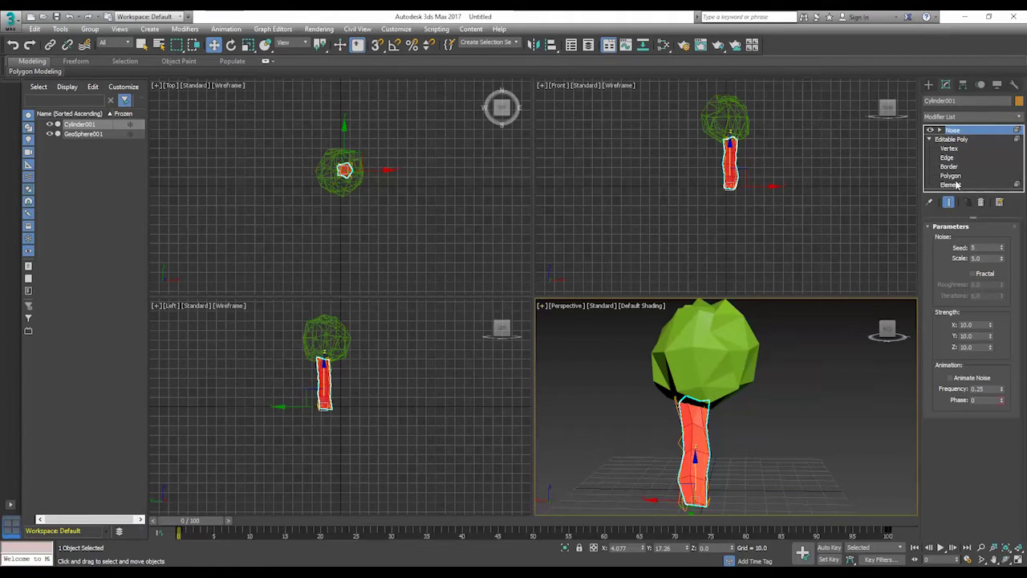
left_click(951, 150)
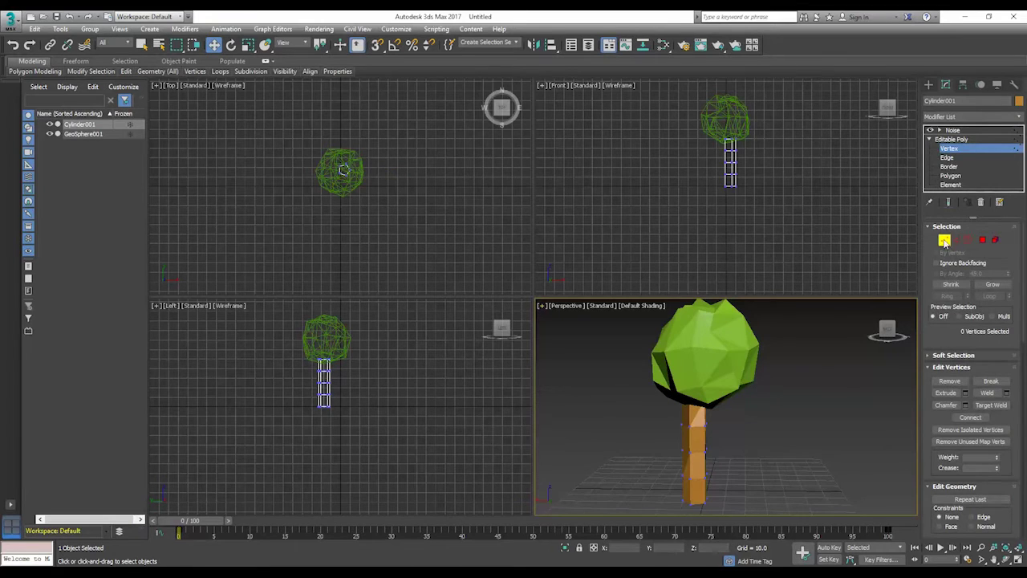
middle_click_drag(775, 426, 791, 378)
left_click_drag(888, 330, 855, 333)
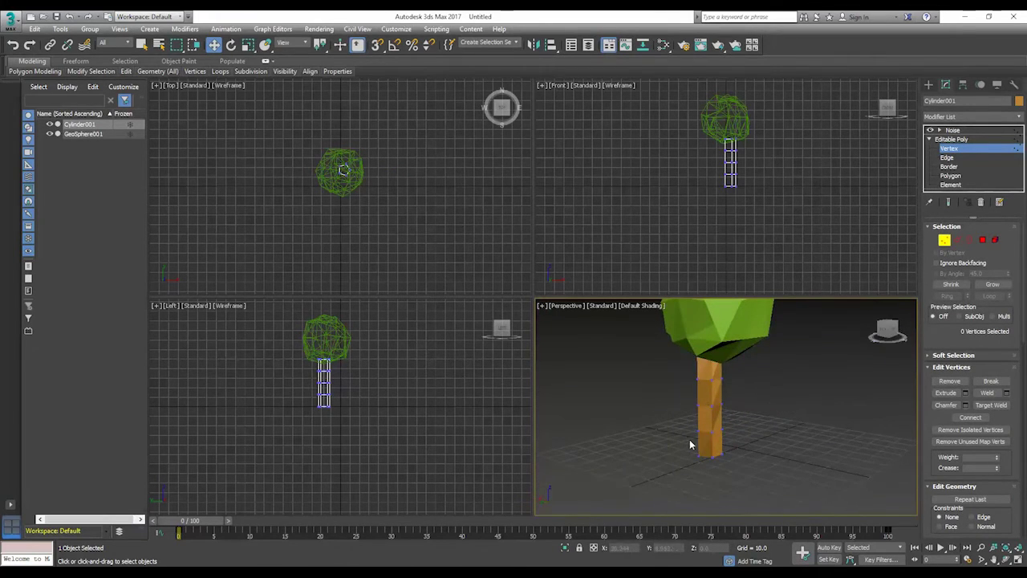
left_click_drag(350, 436, 299, 409)
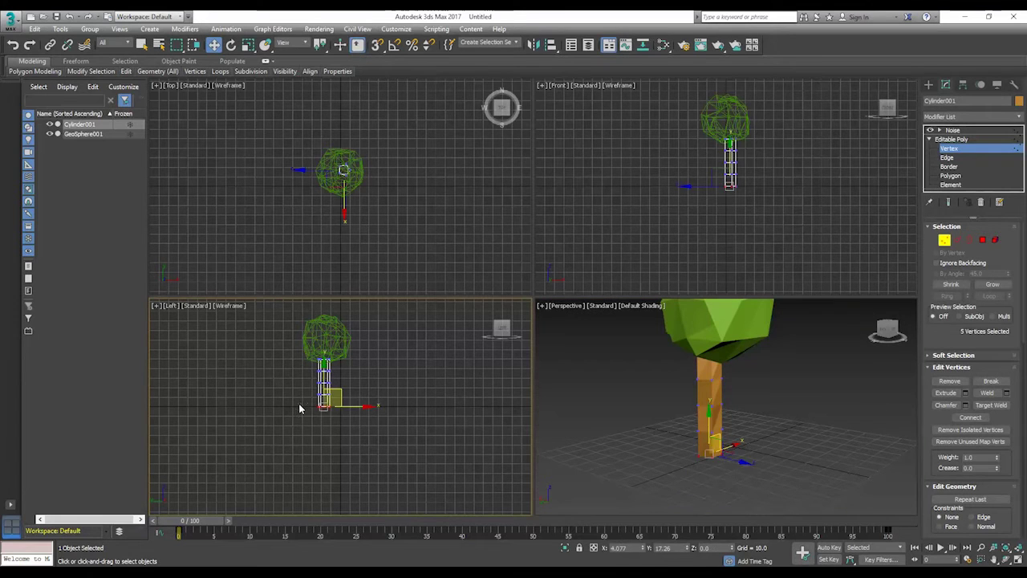
Step: Scale the trunk's base vertices outward to flare its foot, and return to the Noise modifier with the whole element selected
middle_click(666, 435)
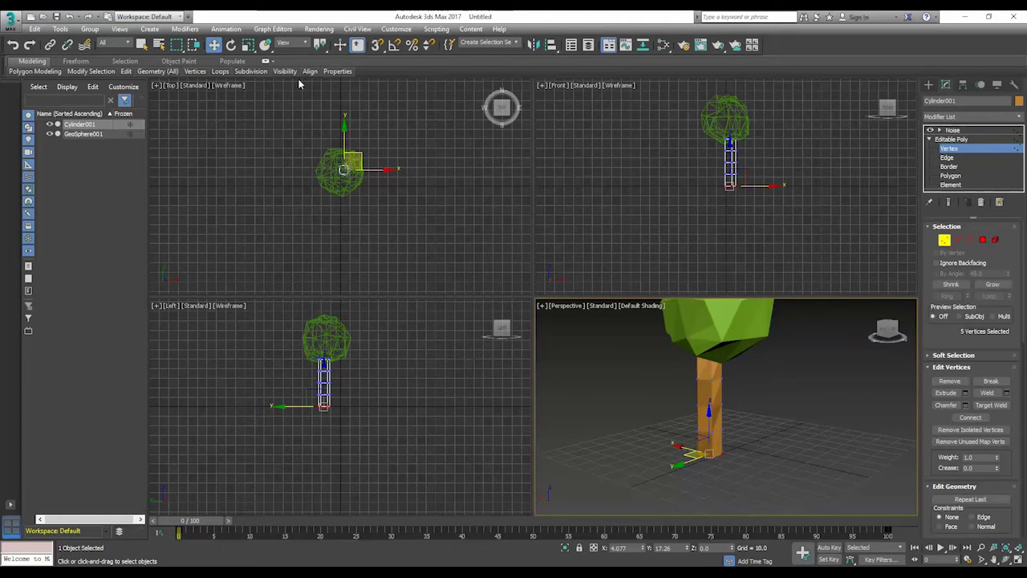
left_click(248, 45)
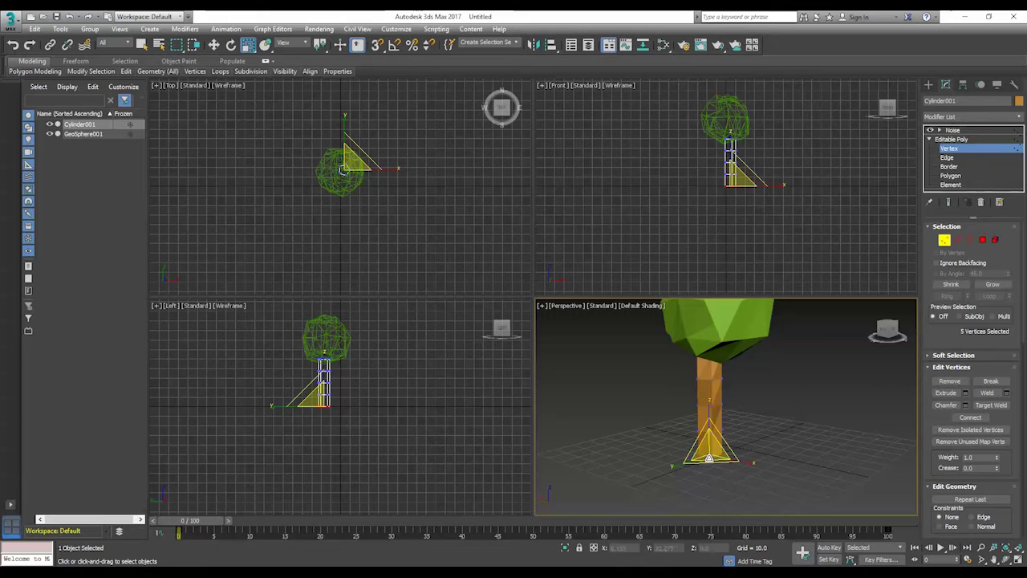
left_click_drag(710, 458, 709, 416)
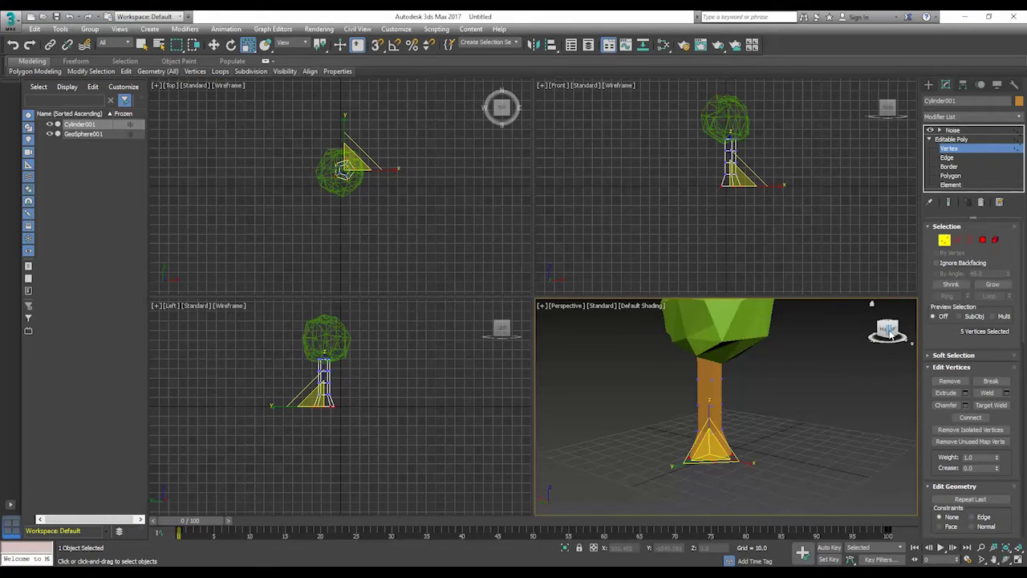
left_click_drag(890, 336, 868, 337)
left_click_drag(708, 440, 724, 423)
left_click(957, 141)
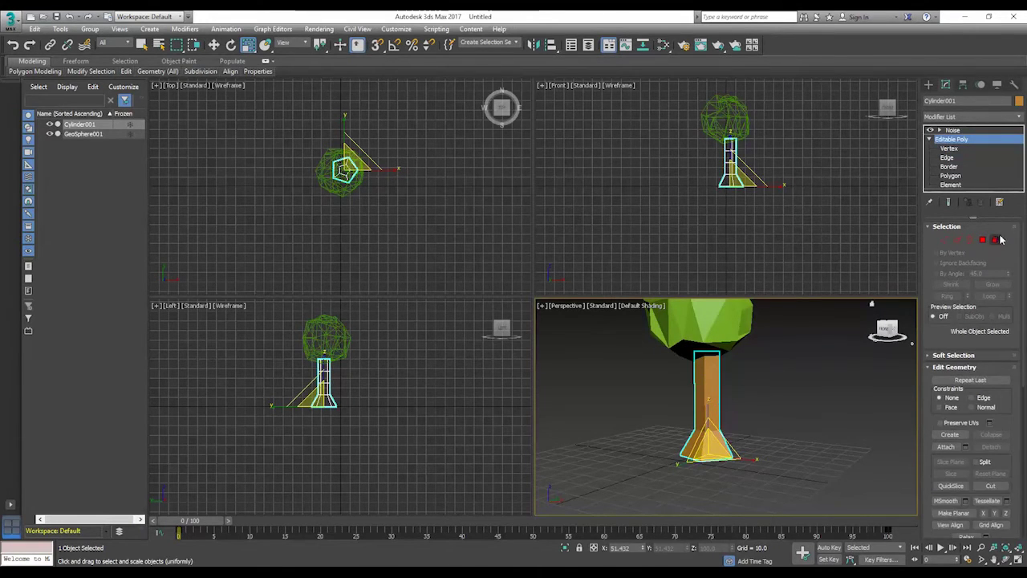
left_click(997, 240)
left_click(955, 132)
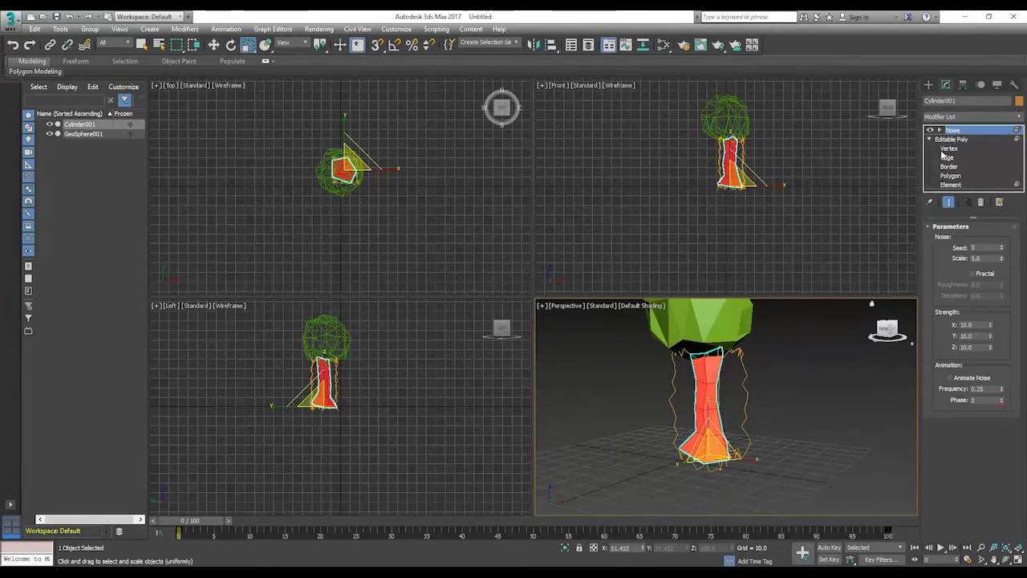
Step: Raise the seed of the trunk's Noise modifier by two
left_click(791, 356)
left_click_drag(885, 336, 884, 336)
left_click(718, 395)
left_click(1002, 247)
left_click(1001, 247)
Step: Examine the finished tree from several sides in the Perspective view
left_click_drag(888, 330, 838, 357)
left_click(863, 334)
left_click_drag(889, 328, 714, 346)
middle_click_drag(796, 355, 779, 406)
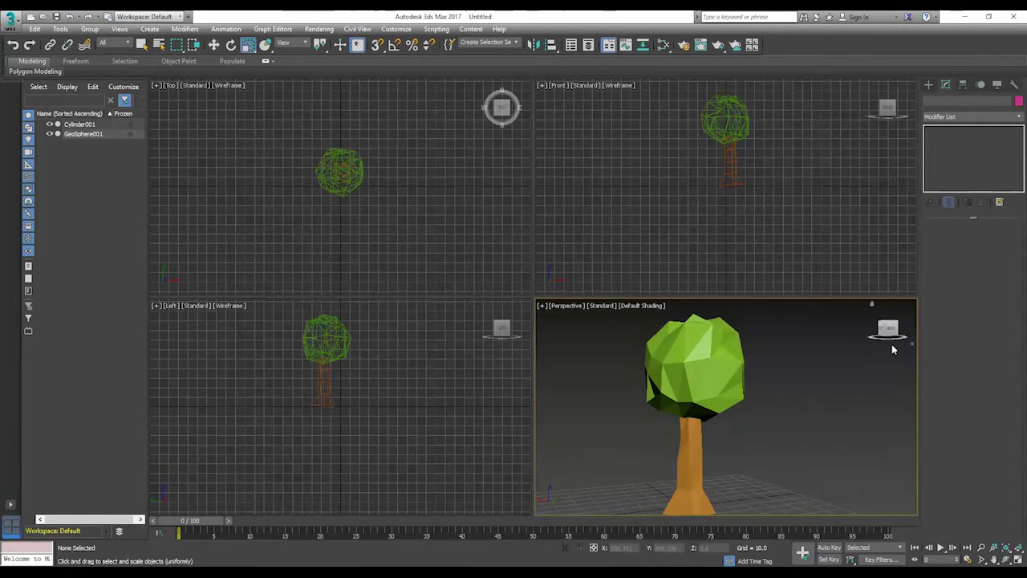
left_click_drag(890, 328, 839, 337)
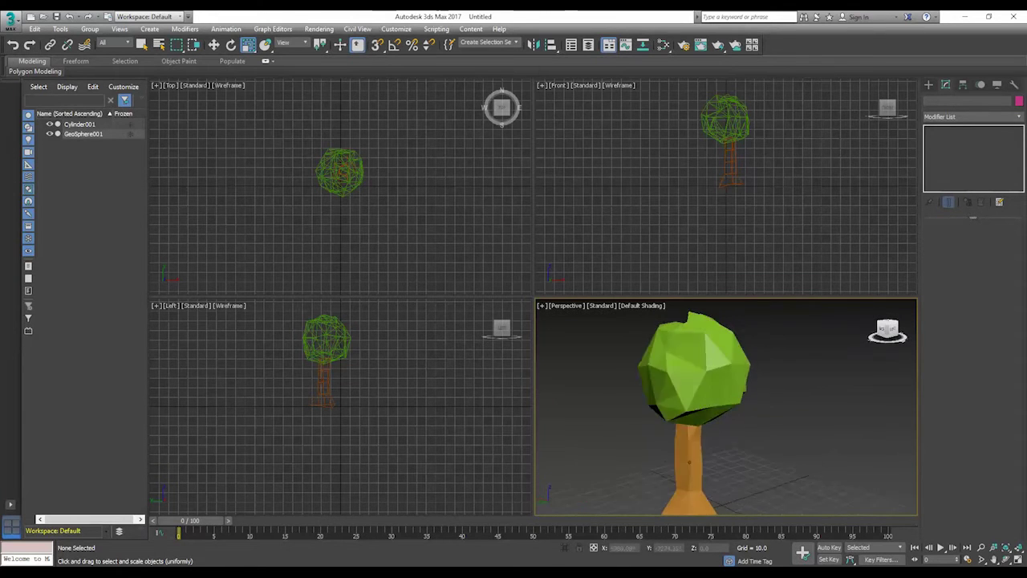
scroll(842, 354, "down", 3)
left_click_drag(886, 330, 843, 330)
middle_click_drag(856, 359, 826, 361, "alt")
middle_click_drag(825, 404, 766, 402, "alt")
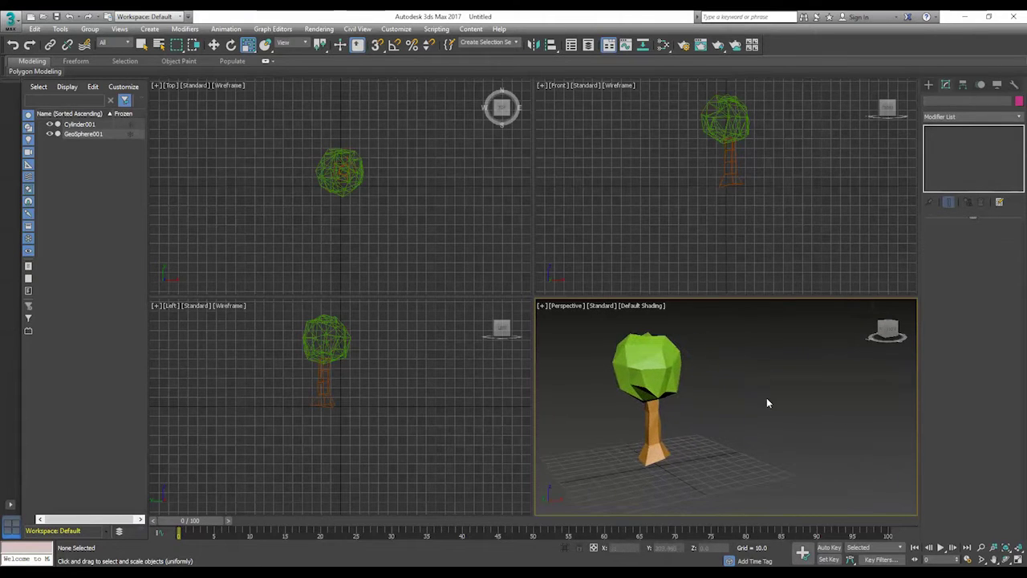
Step: Switch to Photos to examine the reference trees in 1.JPG, and return to 3ds Max
left_click(642, 371)
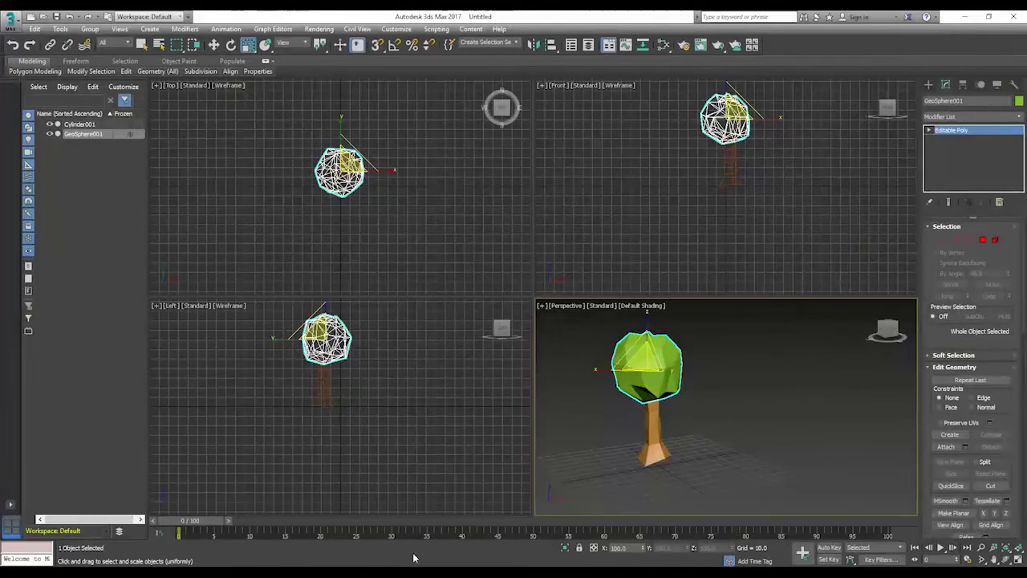
left_click(414, 558)
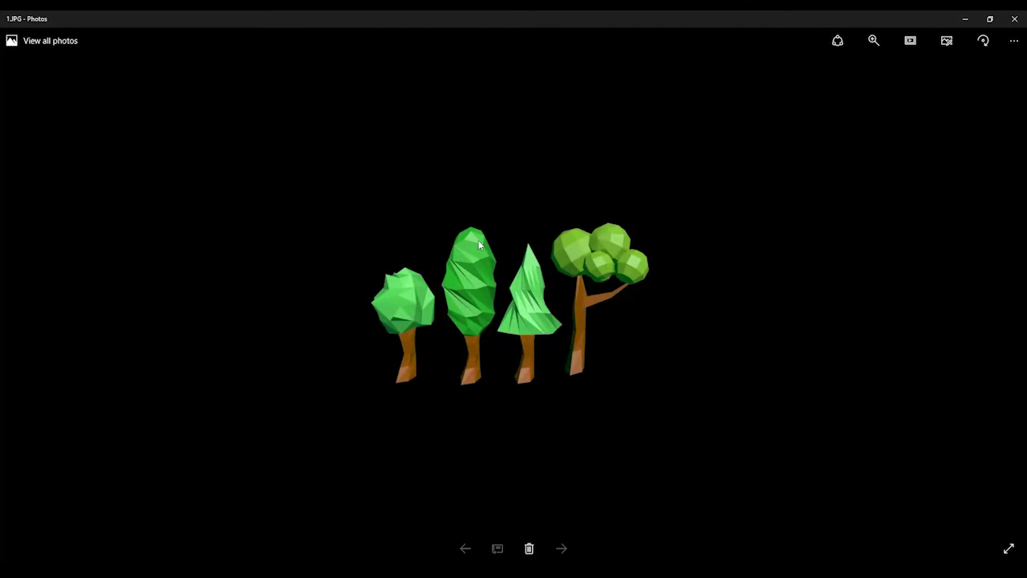
left_click(967, 19)
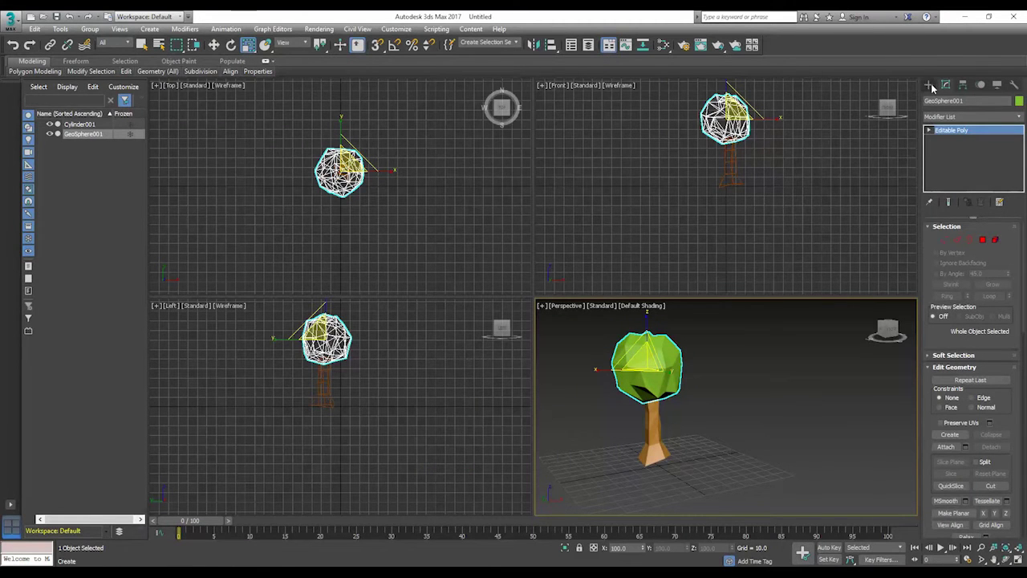
Step: Create an Octa geosphere with a radius of about 25.8 on the ground beside the tree and set its segments to 4
left_click(929, 85)
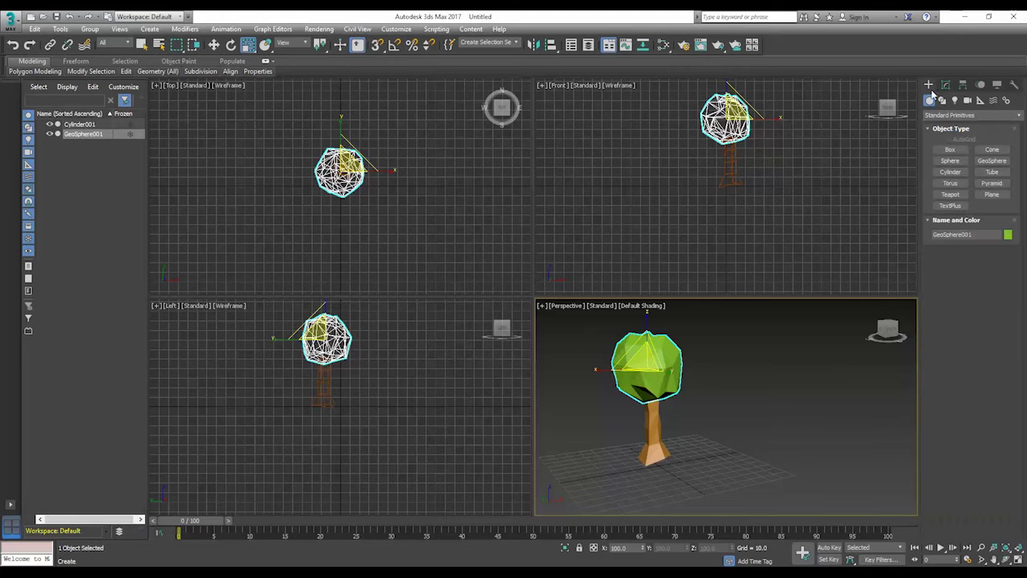
left_click(995, 161)
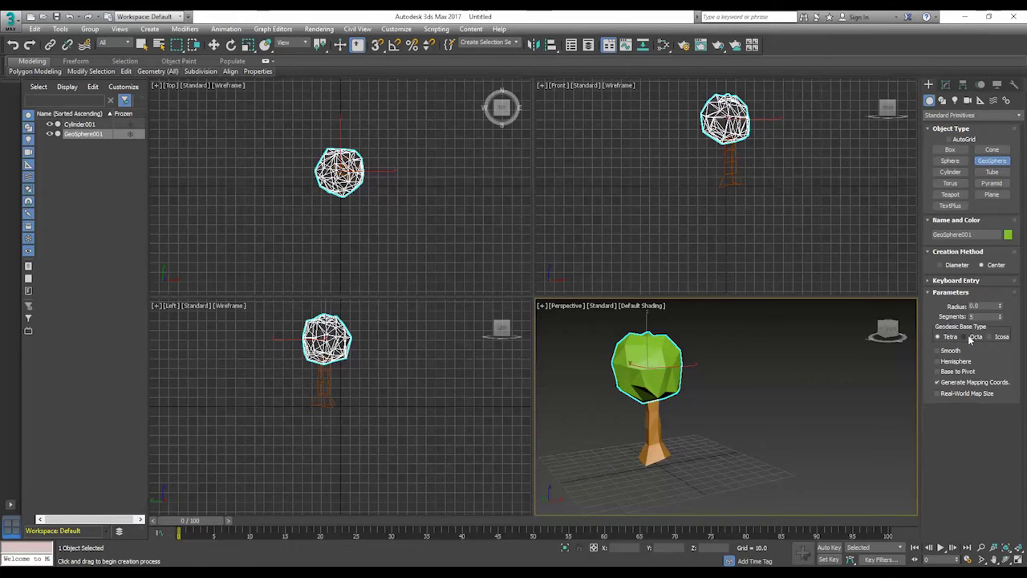
left_click(971, 337)
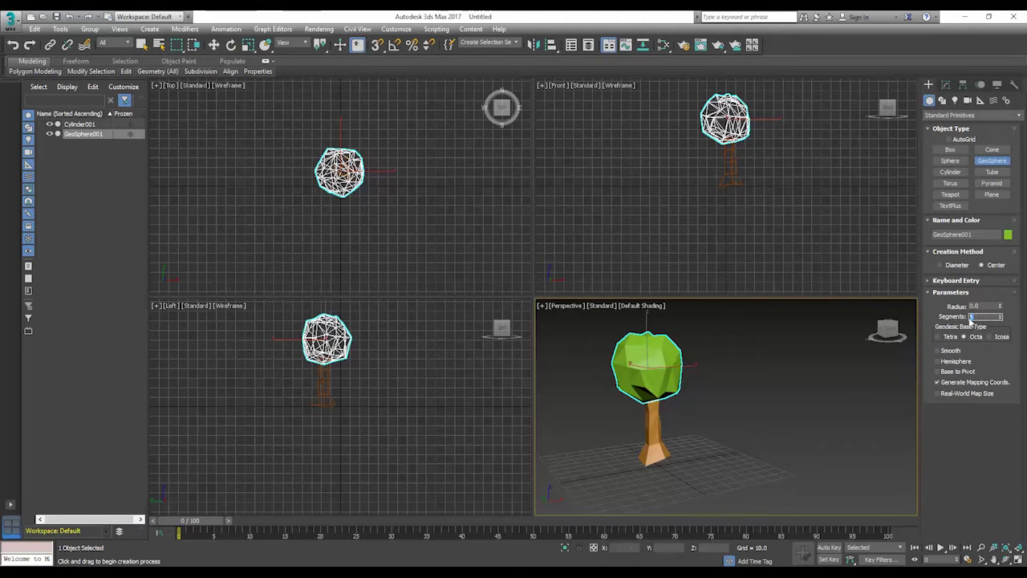
left_click_drag(736, 461, 748, 470)
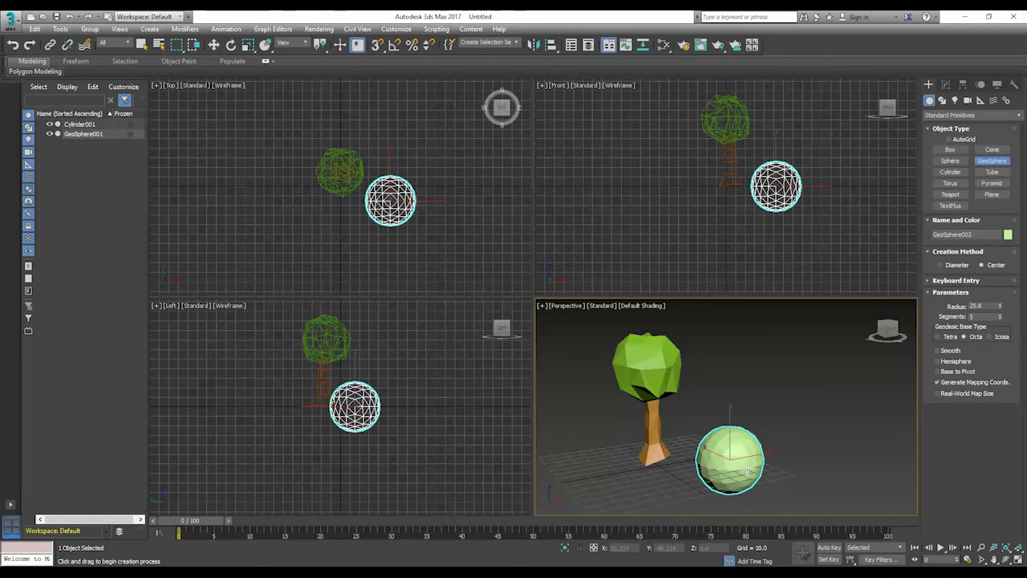
key("r")
left_click(947, 85)
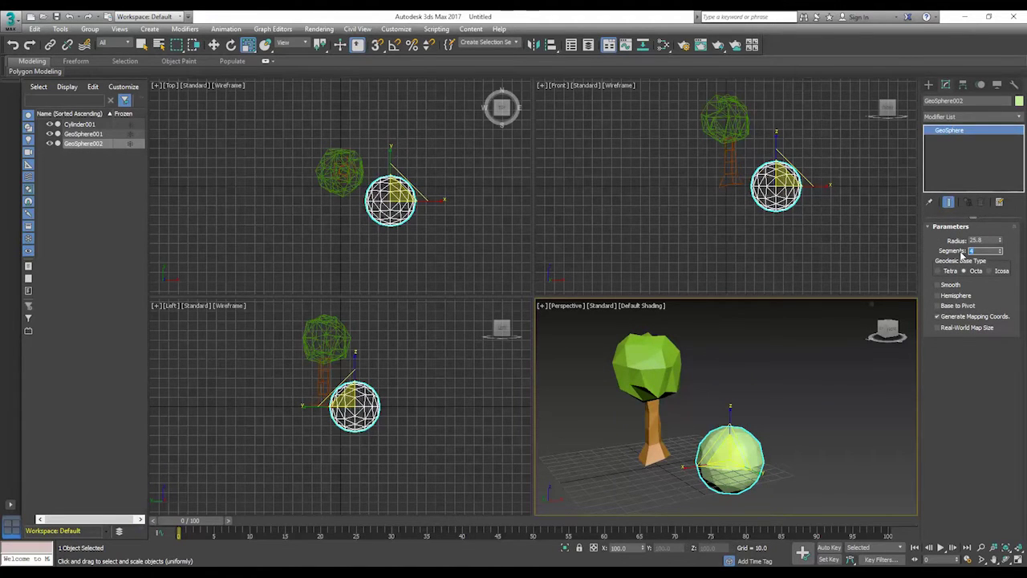
left_click(813, 384)
left_click(735, 449)
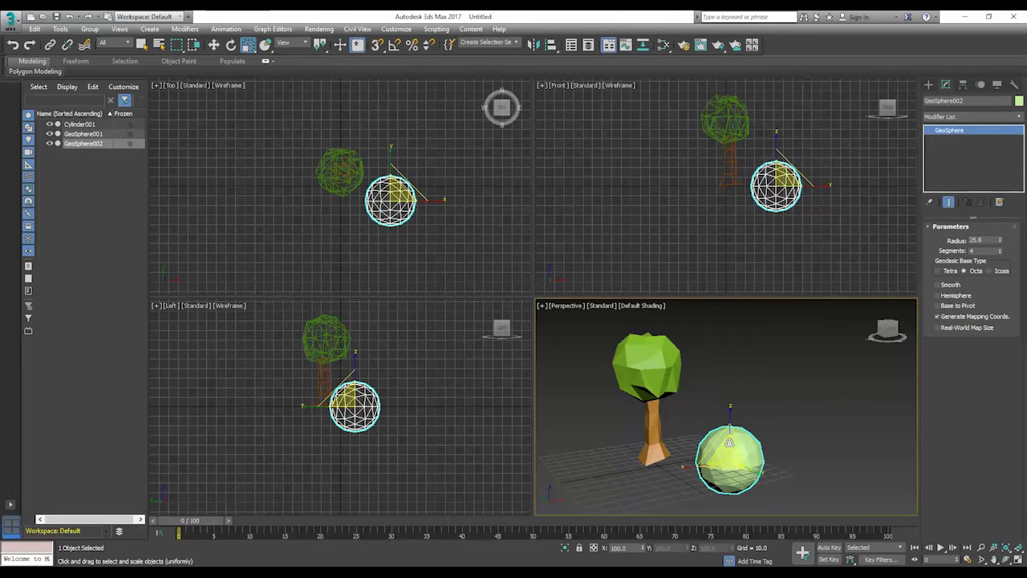
left_click(214, 46)
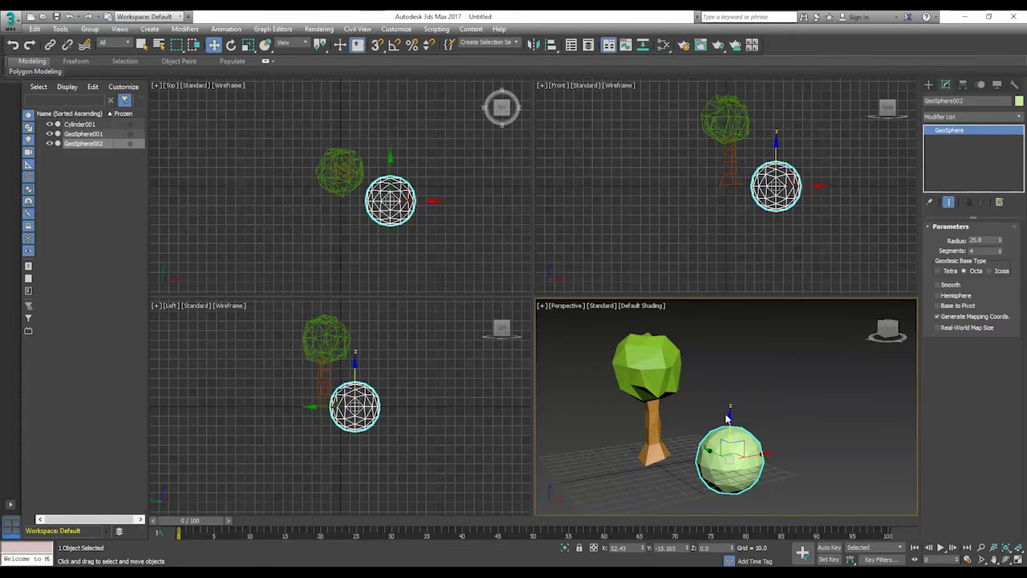
Step: Move the new geosphere to about Y -36 and Z 71.8, and add a Twist modifier to it
left_click_drag(730, 415, 729, 321)
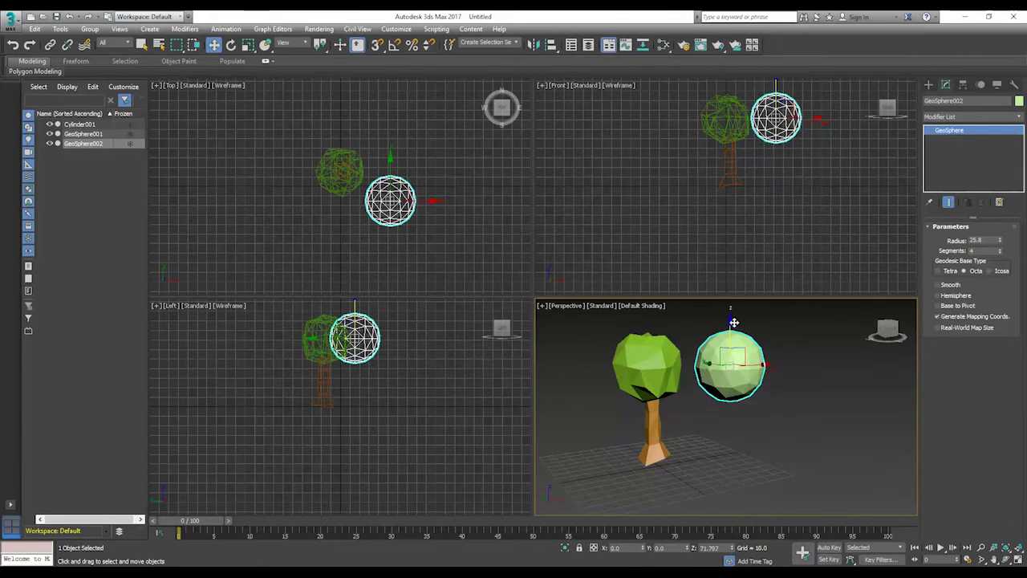
left_click_drag(710, 364, 727, 367)
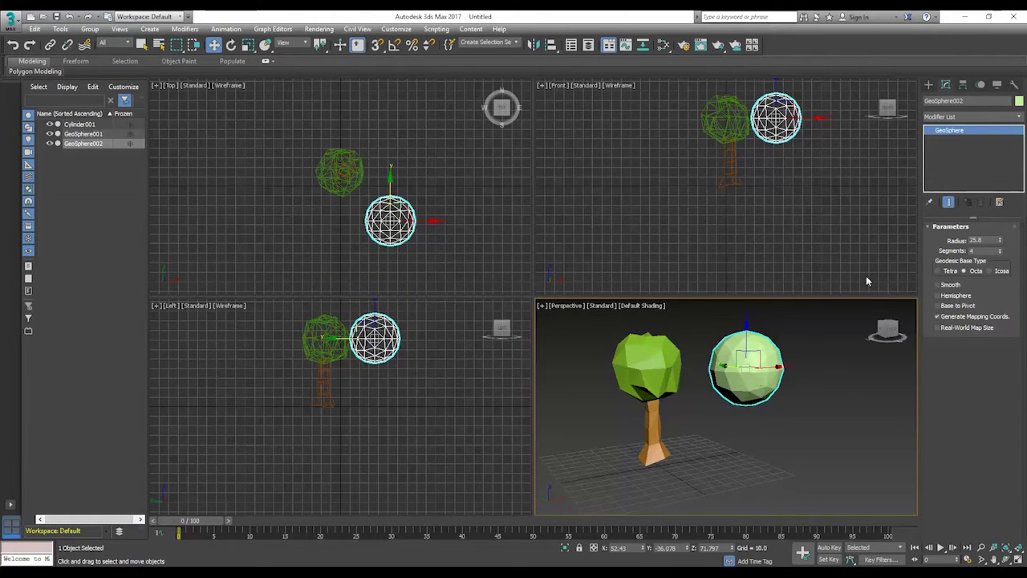
left_click(966, 119)
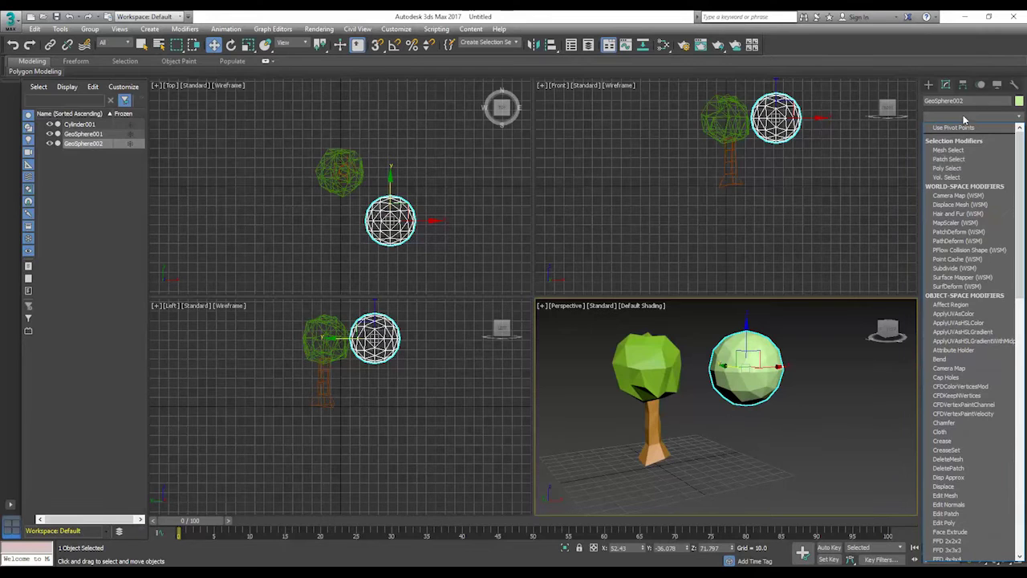
scroll(958, 305, "down", 15)
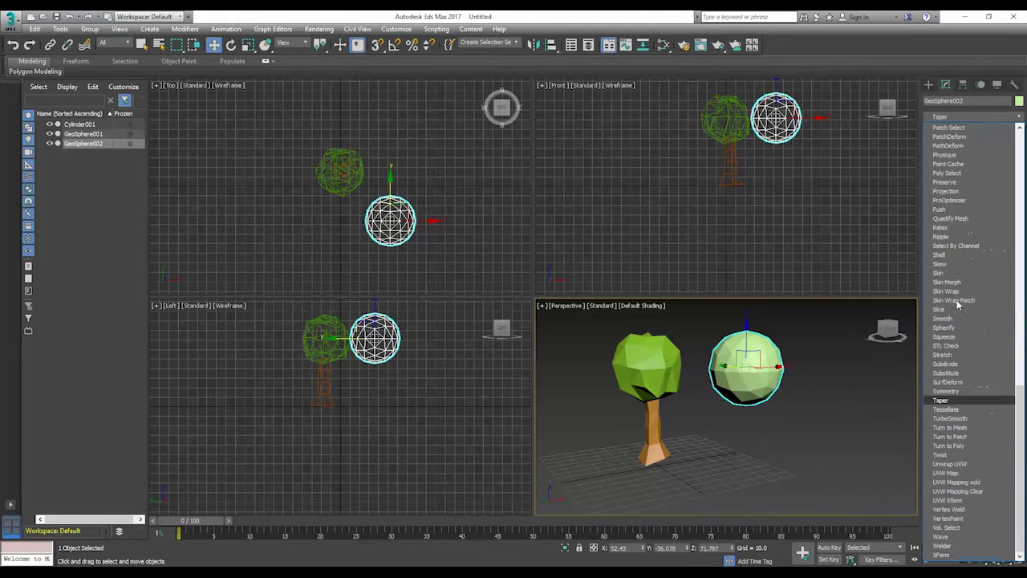
left_click(950, 456)
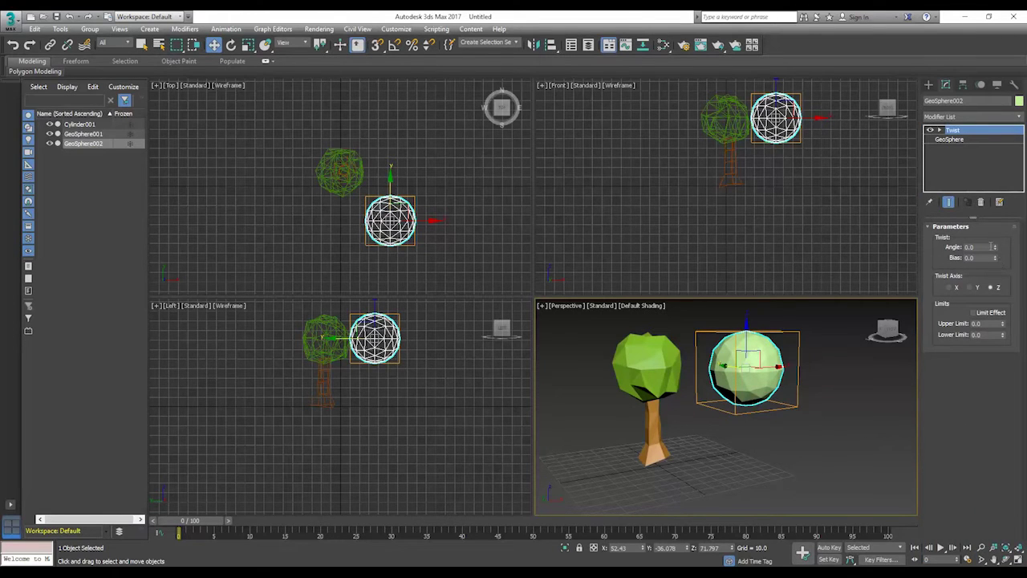
Step: Set the Twist angle to 248 and the bias to -2, and try the Y and X twist axes before choosing Z
left_click_drag(994, 251, 1001, 522)
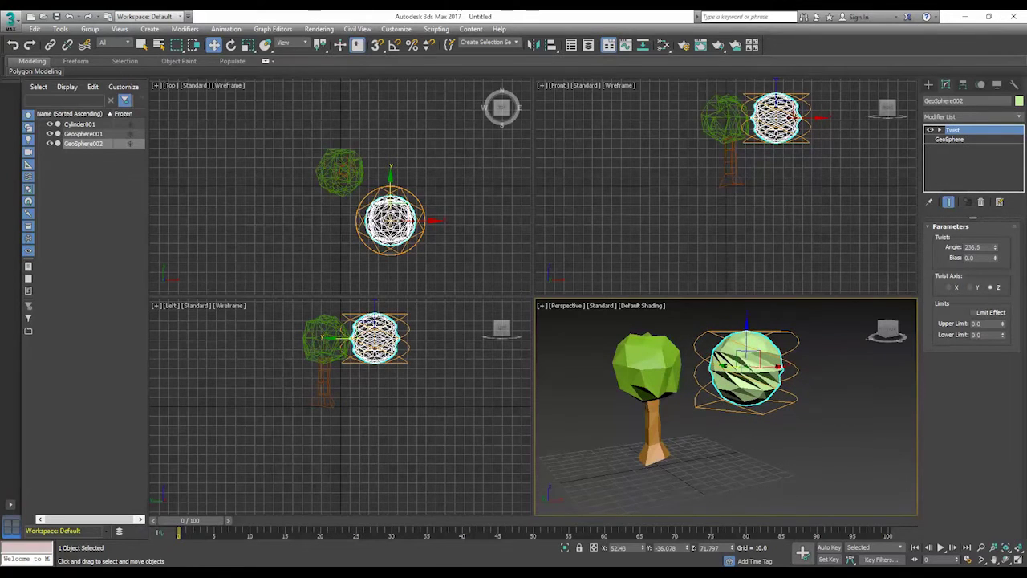
left_click_drag(996, 258, 1004, 258)
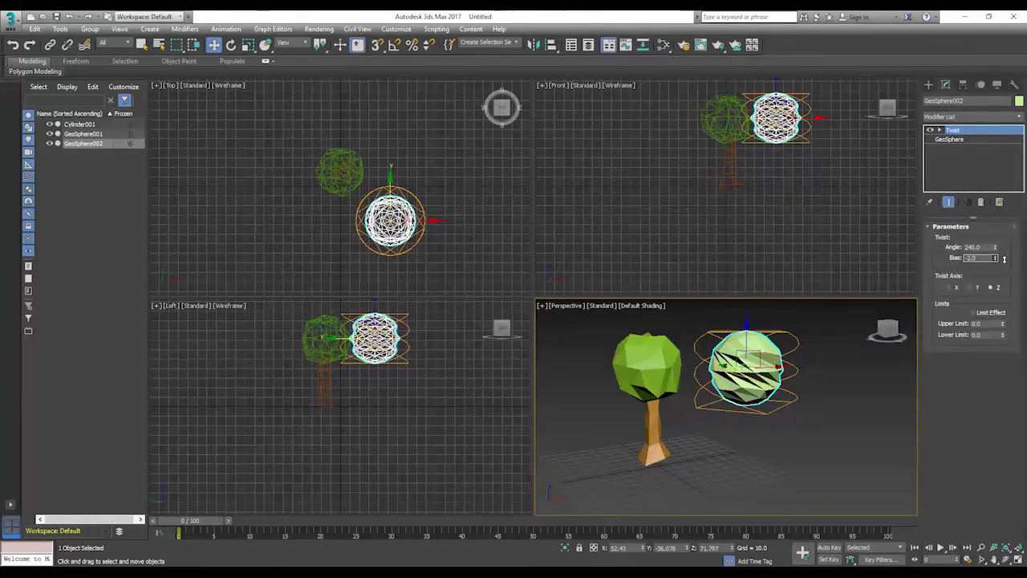
left_click(973, 287)
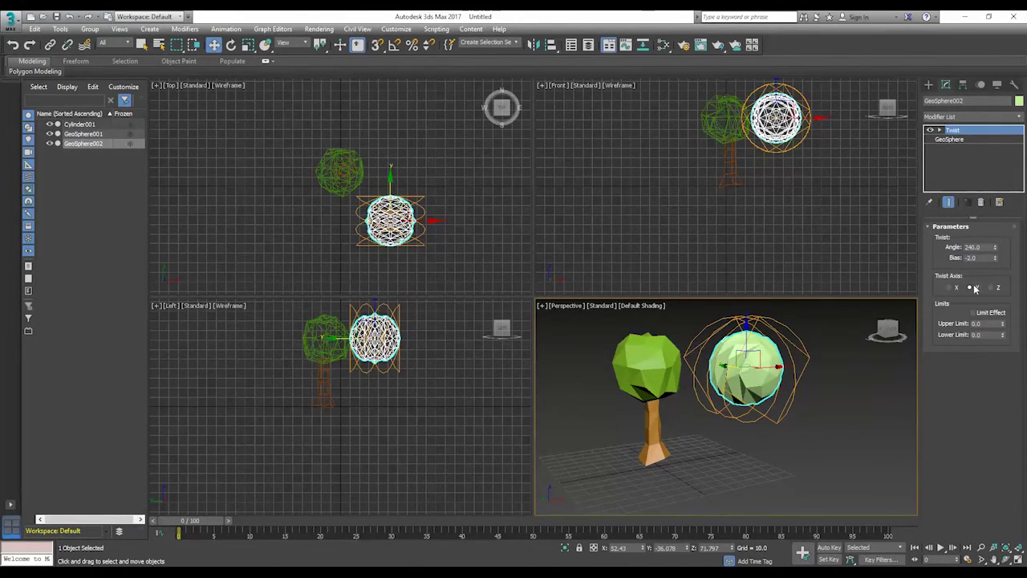
left_click(951, 287)
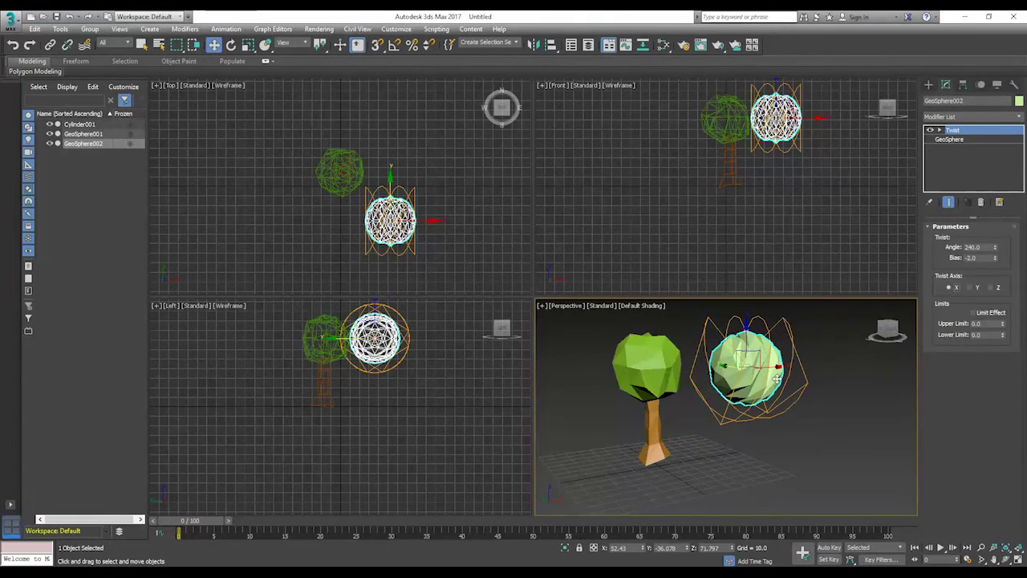
left_click(991, 288)
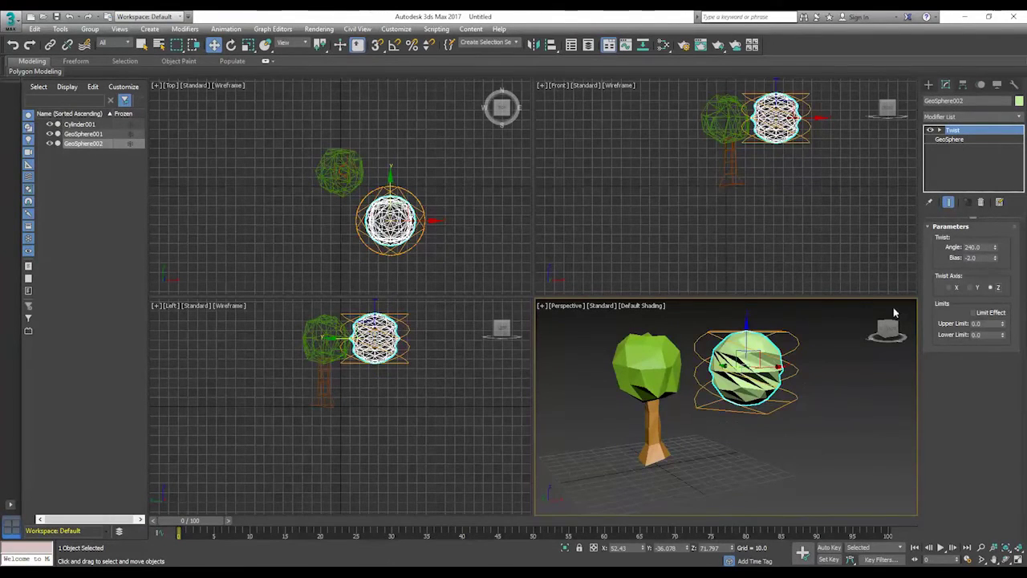
left_click_drag(997, 248, 999, 238)
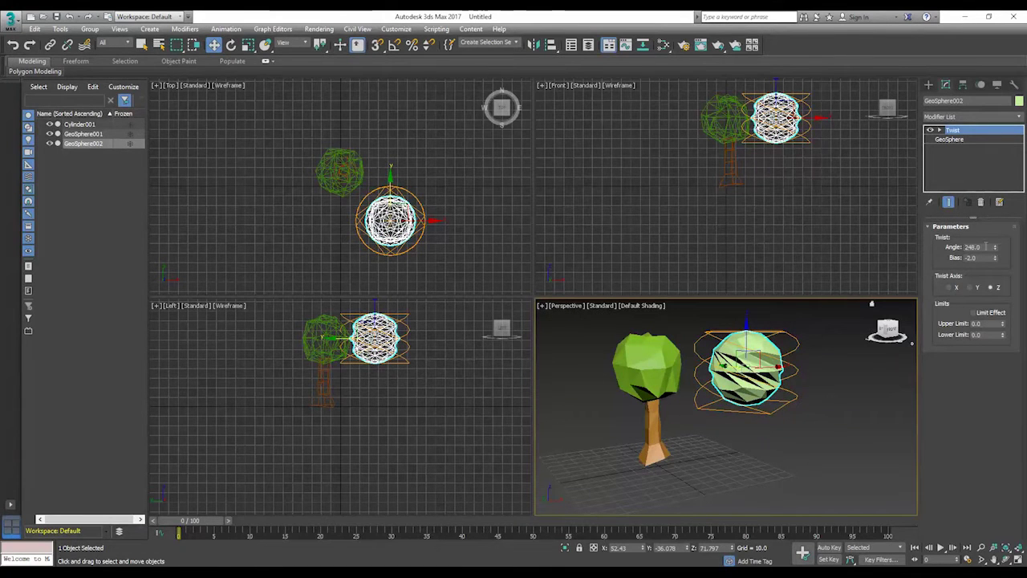
Step: Stretch the twisted geosphere to about 239% along Z and set its Twist angle to 299.5
key("r")
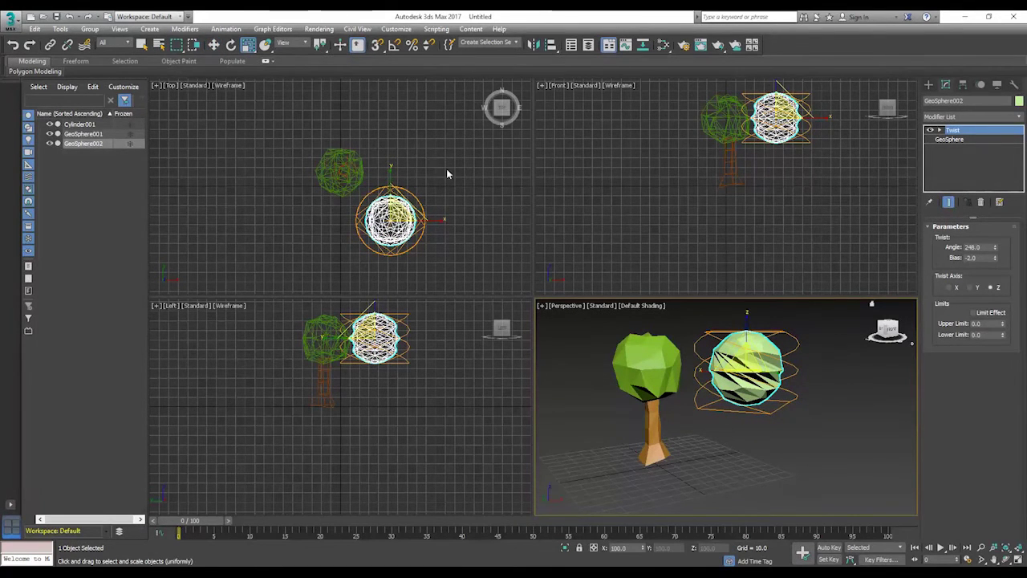
left_click_drag(747, 317, 753, 261)
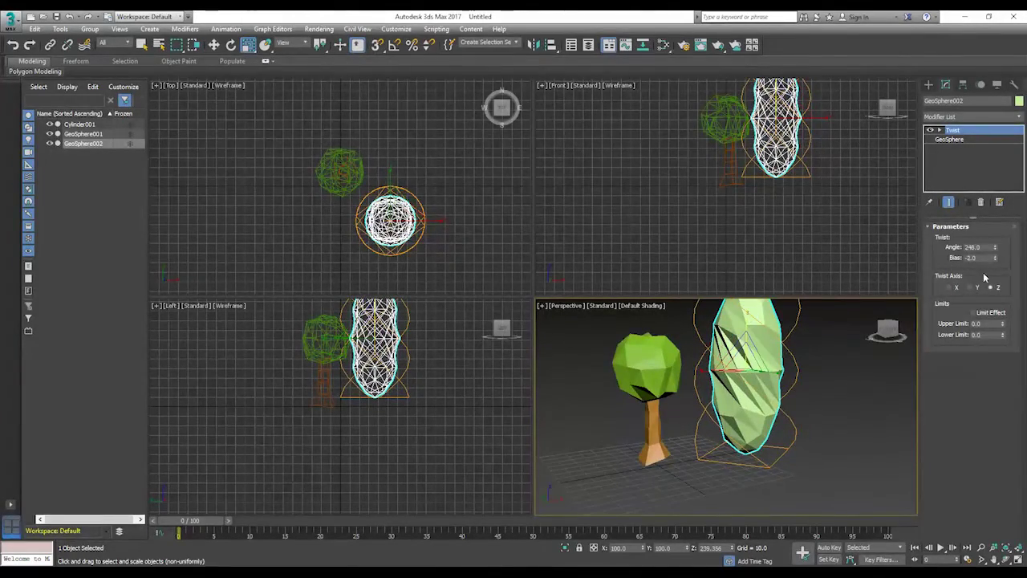
left_click_drag(995, 247, 100, 191)
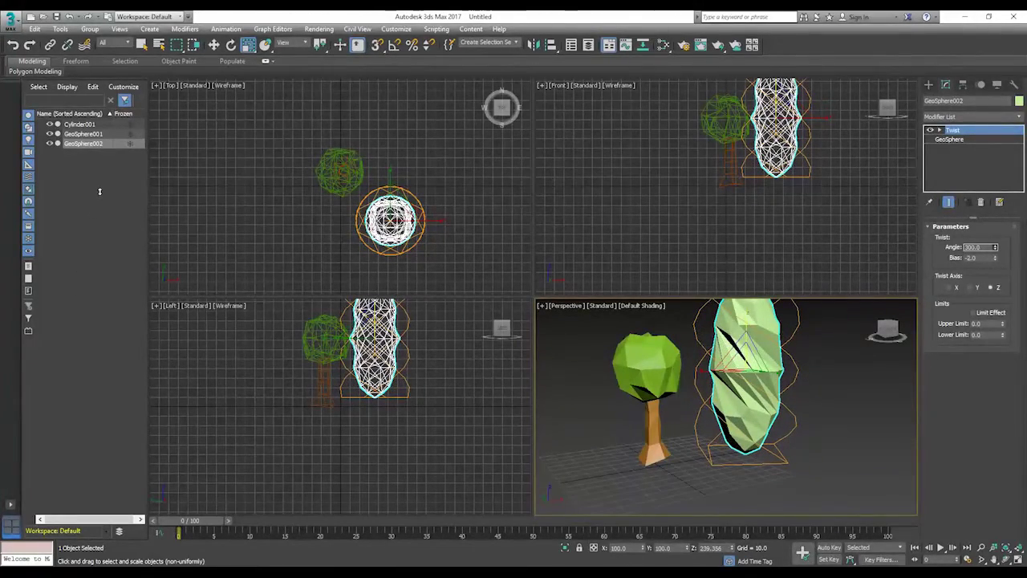
left_click_drag(99, 191, 101, 192)
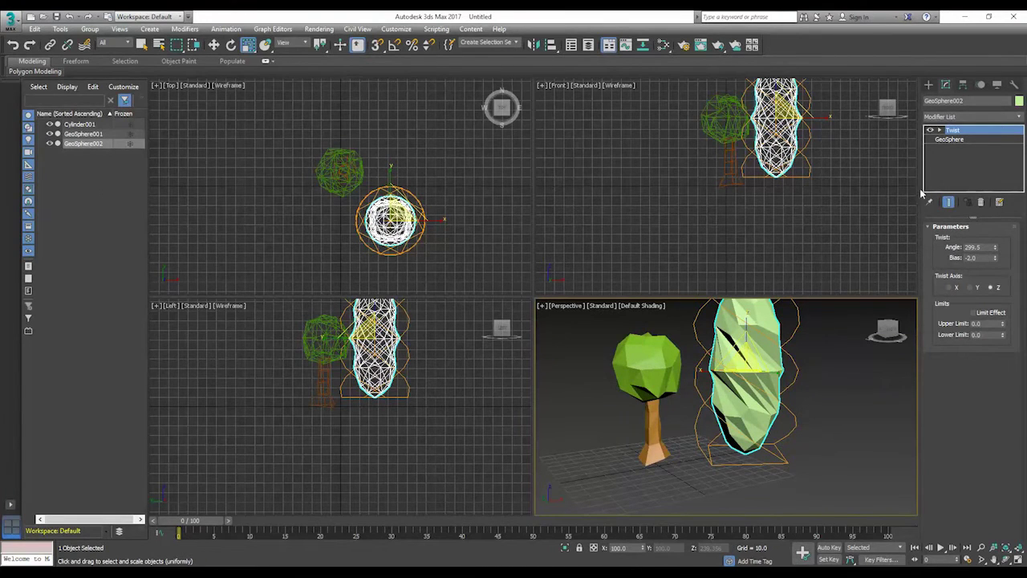
Step: Add a Noise modifier to the twisted crown with a strength of 10 on X, Y and Z
left_click(1018, 119)
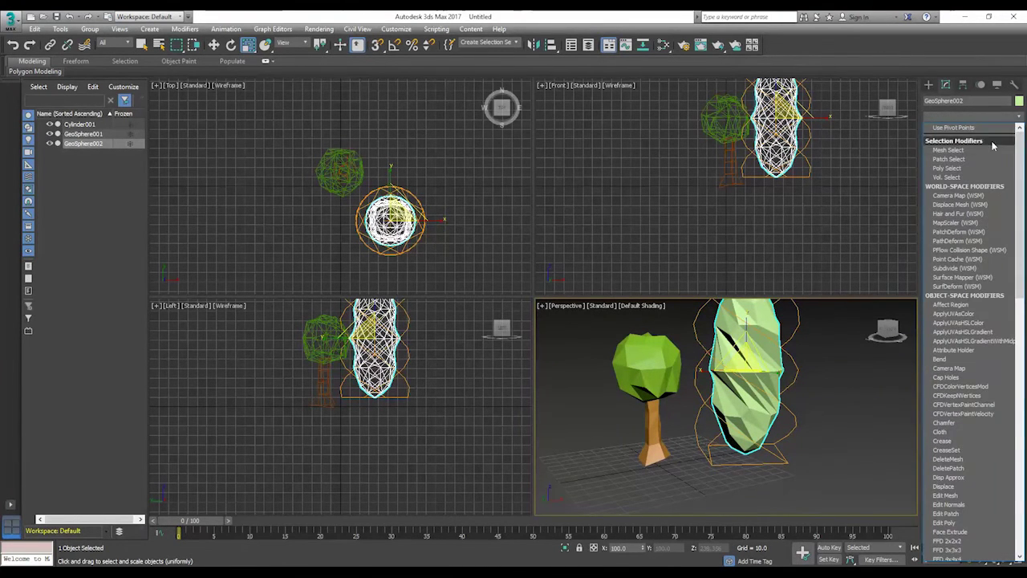
key("n")
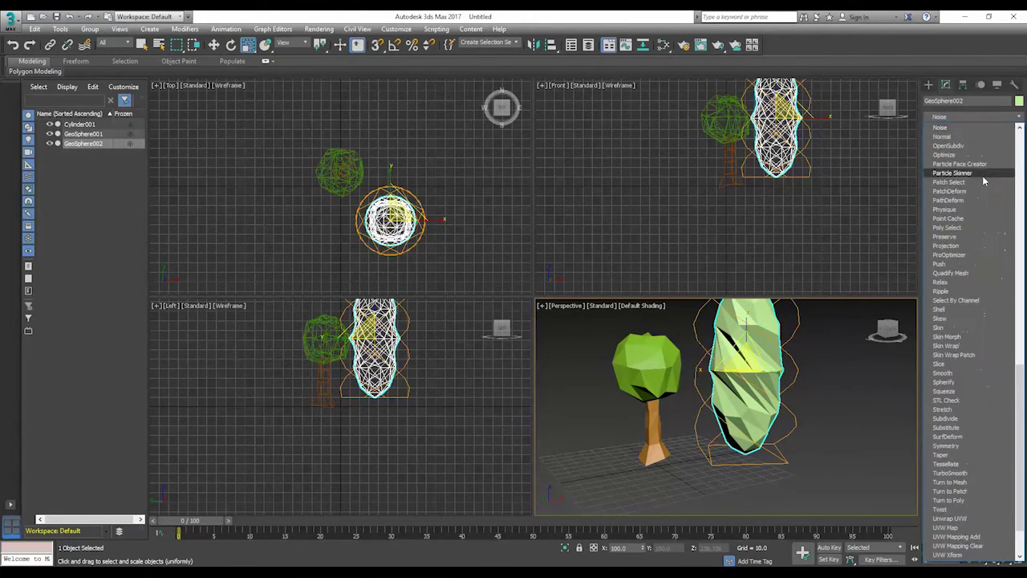
left_click(951, 129)
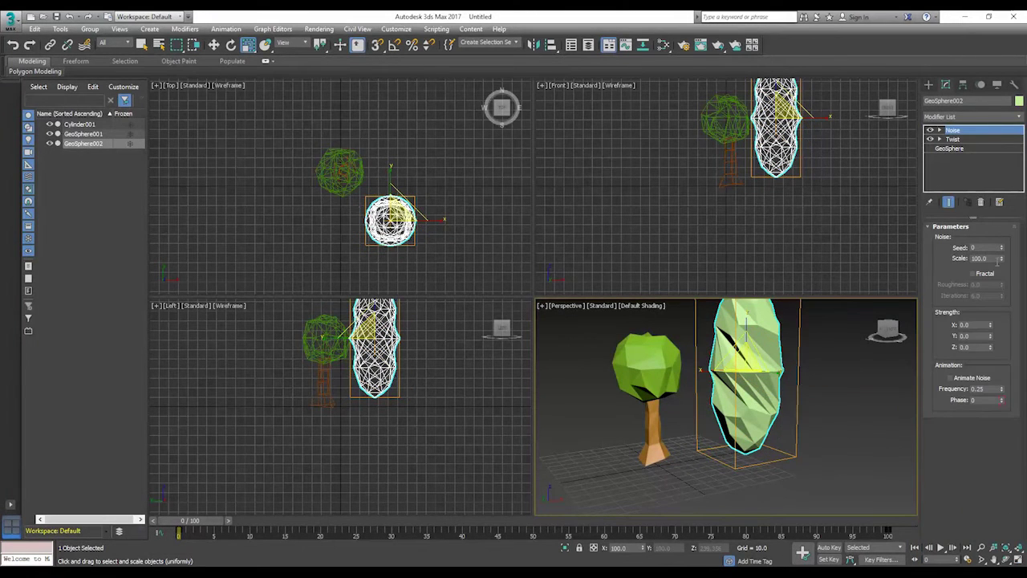
left_click_drag(975, 325, 944, 330)
type("10")
key("Tab")
type("10")
key("Tab")
type("10")
key("Return")
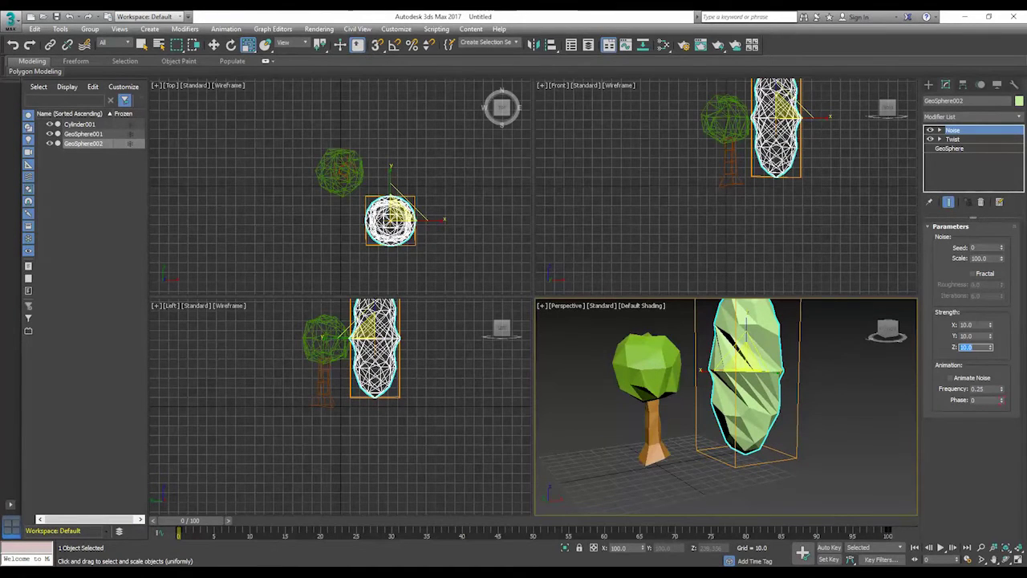
Step: Set the tall crown's Noise seed to 3 and its scale to 27.52
left_click_drag(1002, 260, 1013, 302)
middle_click_drag(848, 334, 770, 377)
left_click(1001, 247)
left_click(1001, 248)
left_click(1002, 247)
mouse_move(827, 400)
middle_mouse_down("alt")
mouse_move(906, 410)
mouse_move(727, 408)
mouse_move(814, 415)
middle_mouse_up("alt")
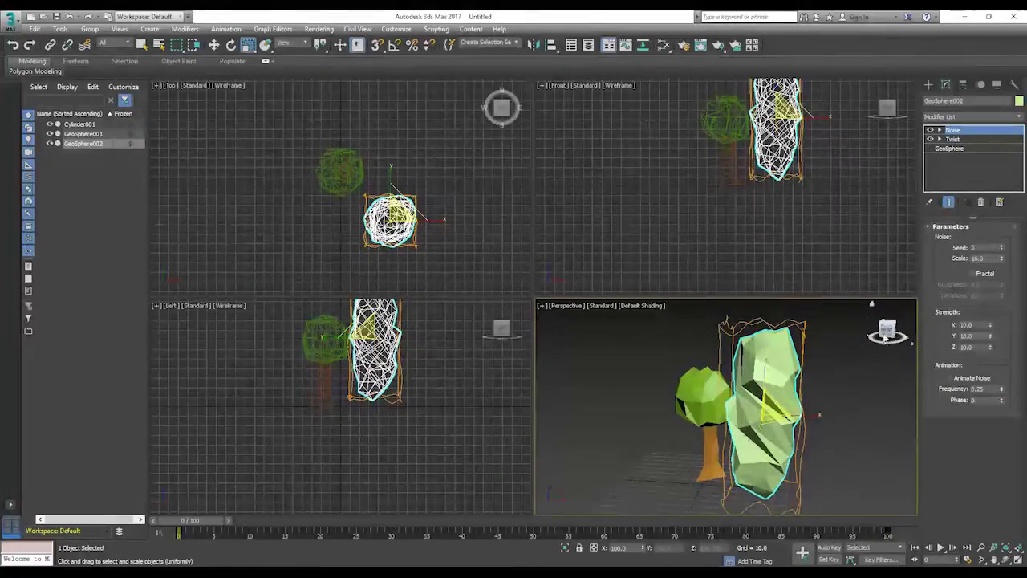
left_click_drag(1006, 261, 1005, 226)
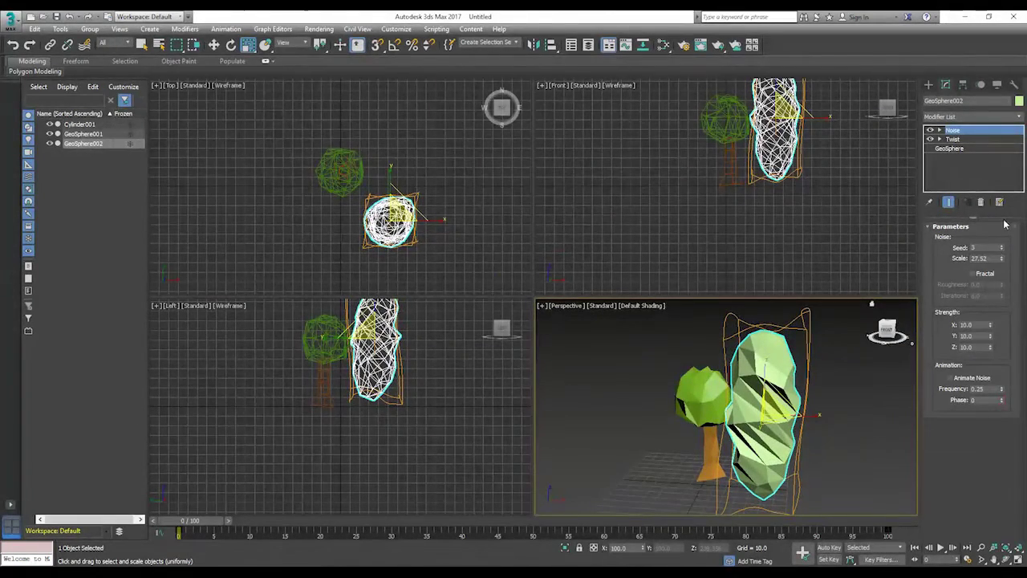
left_click(954, 140)
left_click(953, 130)
Step: Clone the first tree's trunk as one independent copy moved along Y to about -70.3
left_click_drag(895, 331, 865, 331)
middle_click_drag(869, 389, 825, 372)
left_click(650, 441)
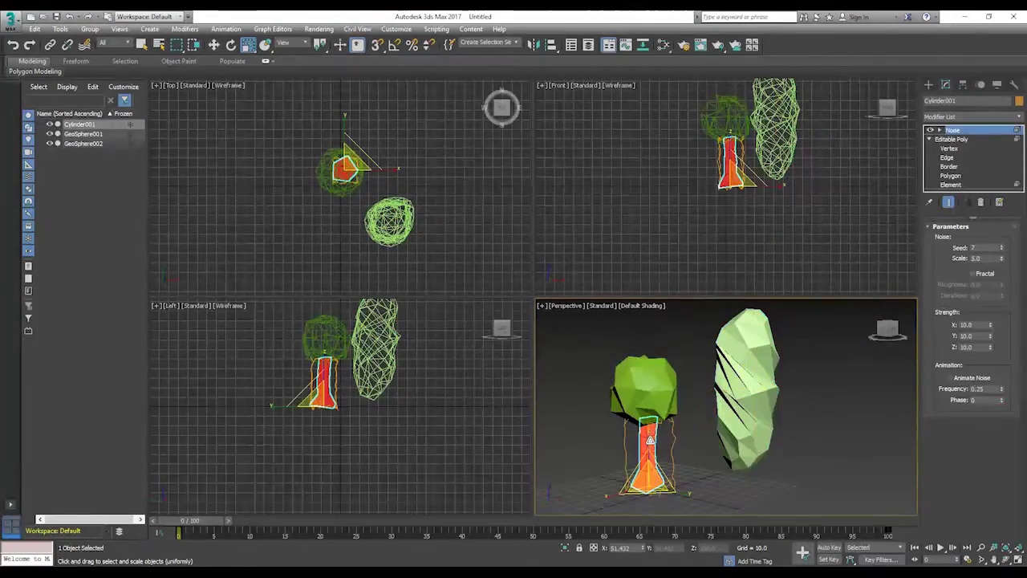
left_click(215, 45)
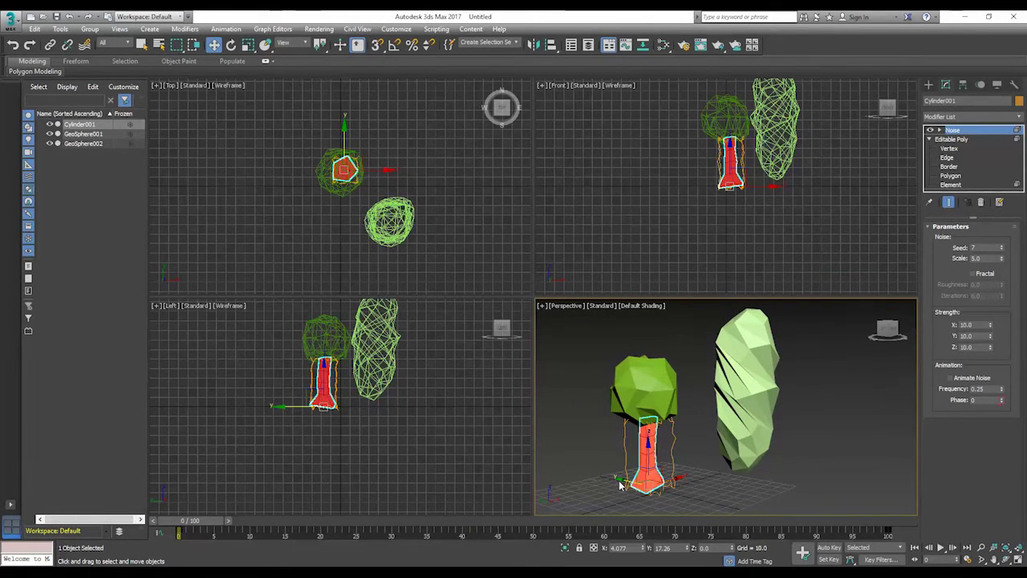
left_click_drag(620, 484, 712, 515)
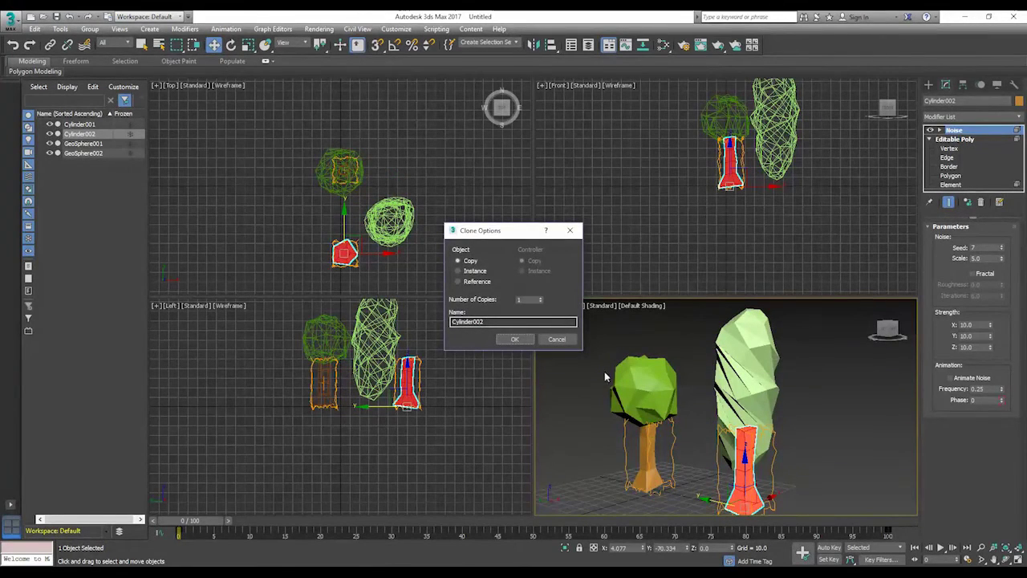
left_click(514, 339)
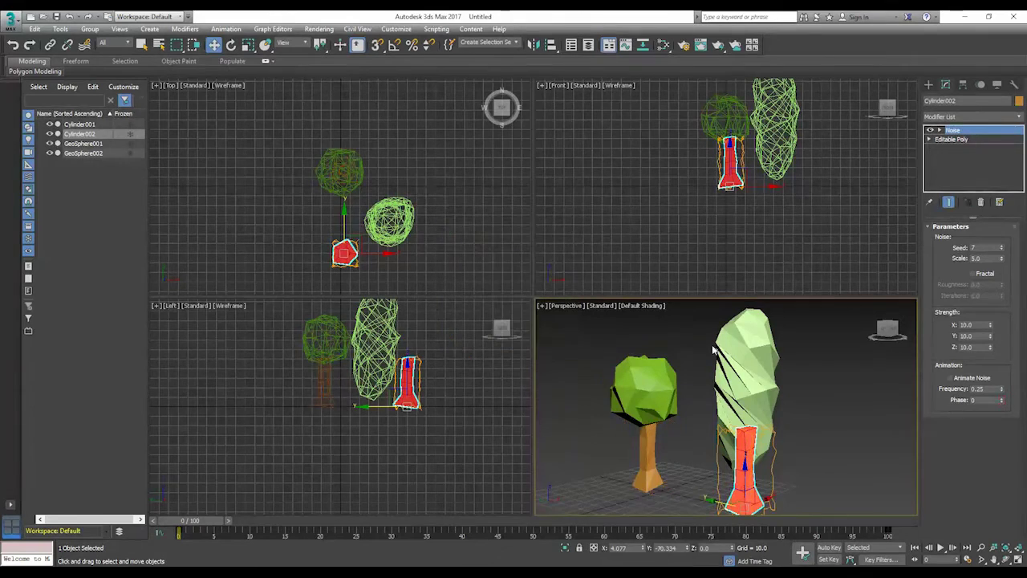
Step: Align the tall crown with the copied trunk in X, Y and Z position, pivot point to pivot point
left_click_drag(886, 333, 824, 357)
left_click(822, 357)
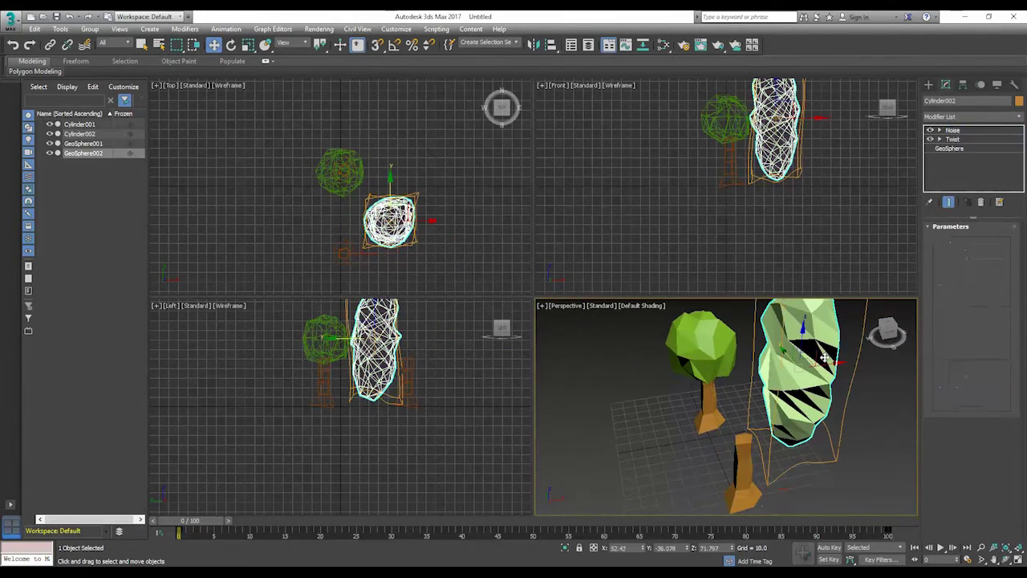
left_click(553, 46)
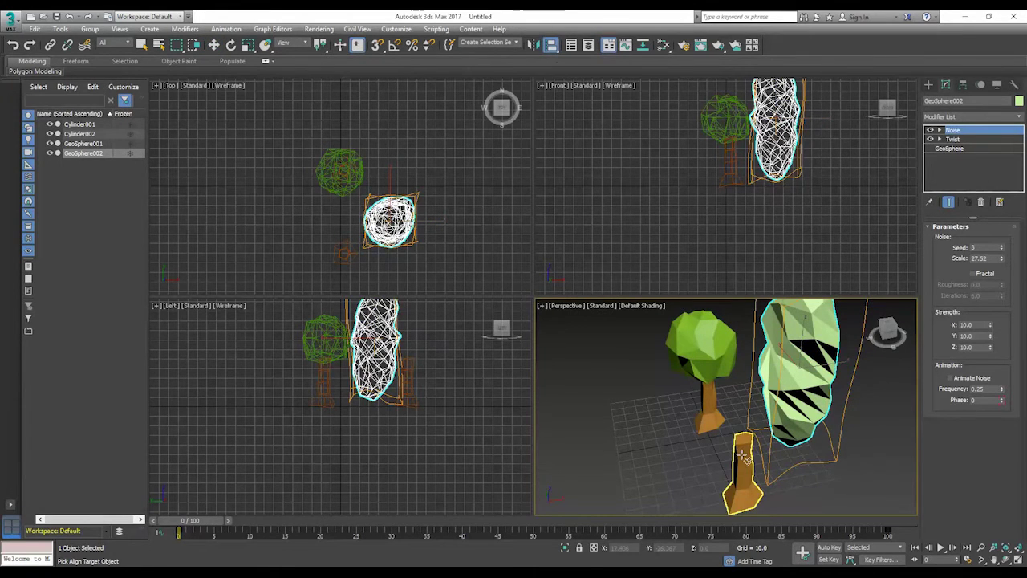
left_click(740, 455)
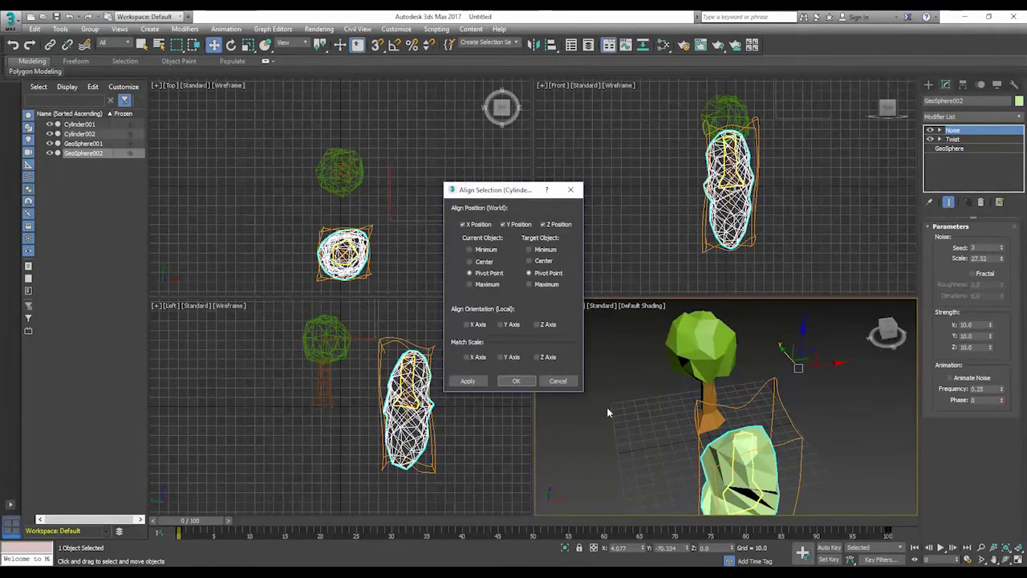
left_click(476, 383)
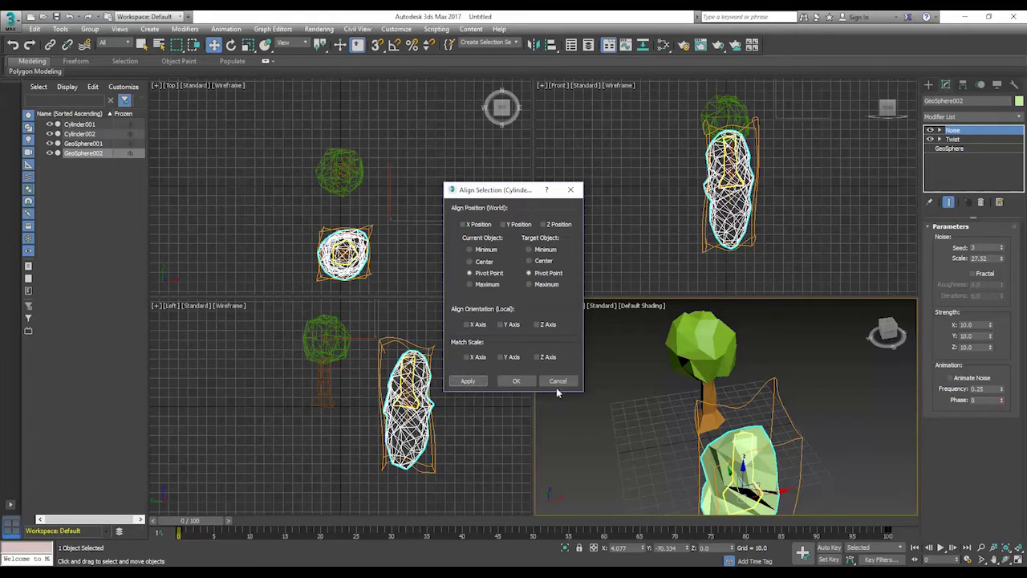
left_click(516, 381)
Step: Raise the tall crown onto the copied trunk at about Z 105 and shift it to about Y -74.2
left_click(887, 337)
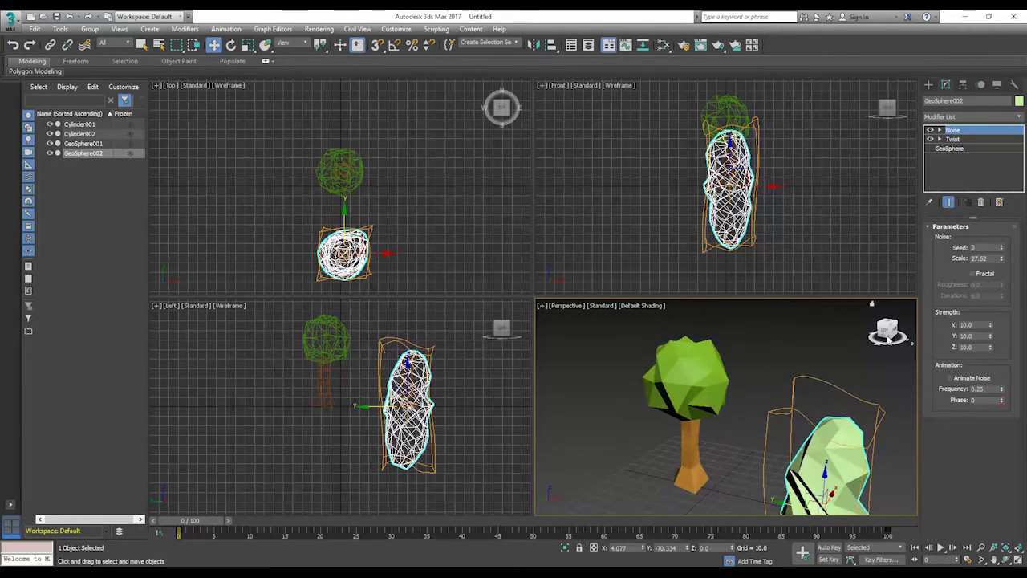
left_click_drag(726, 377, 750, 233)
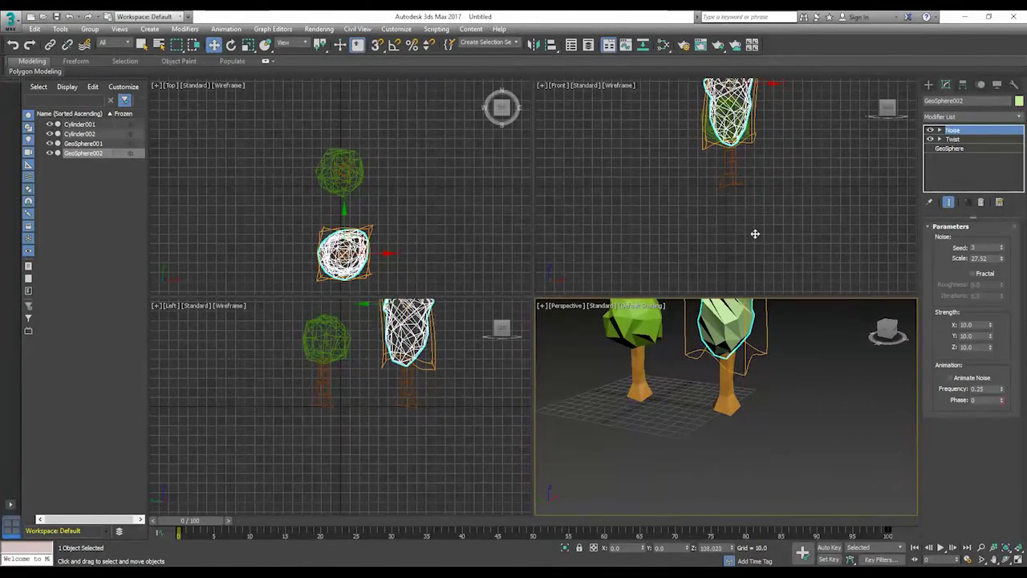
middle_click_drag(763, 376, 709, 428)
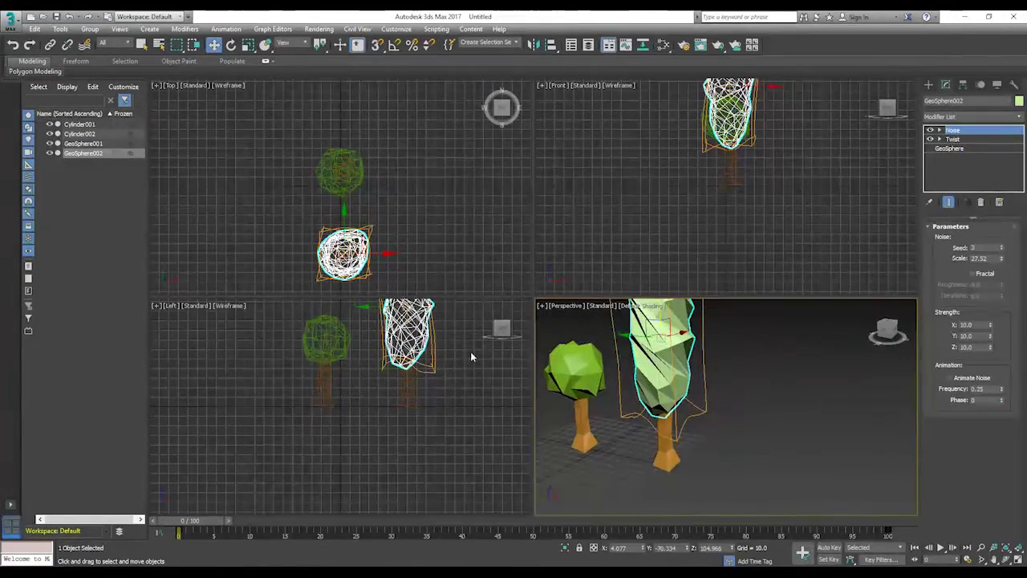
right_click(463, 344)
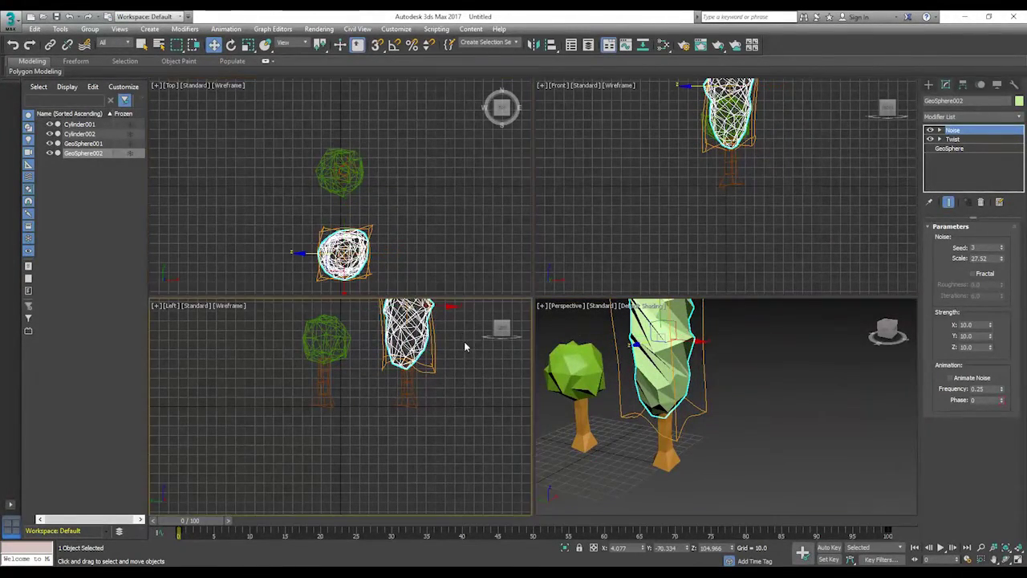
left_click_drag(450, 307, 453, 306)
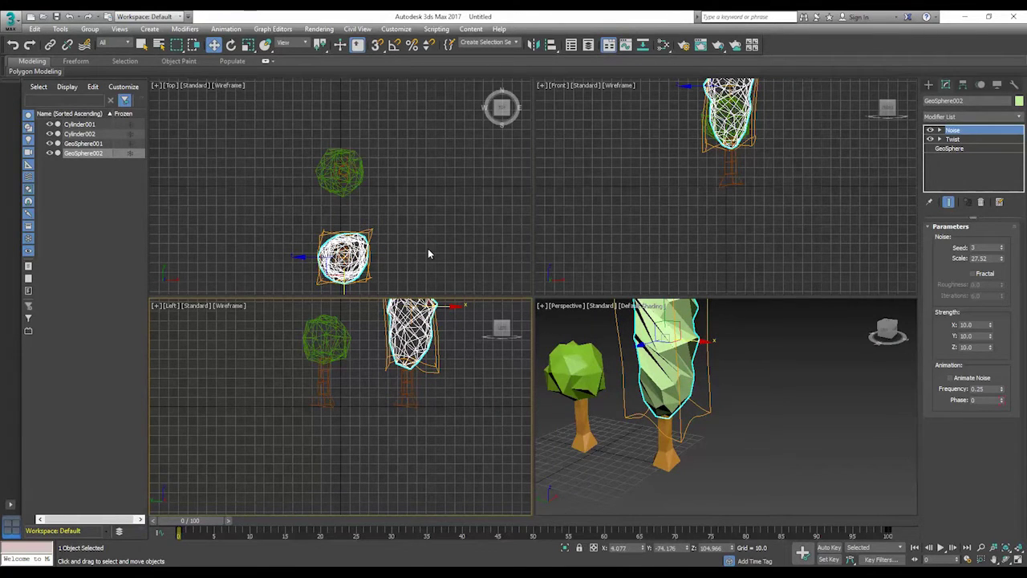
Step: Change the tall crown's object color to a yellow-green
right_click(841, 361)
mouse_move(832, 374)
middle_mouse_down("alt")
mouse_move(808, 353)
mouse_move(621, 320)
mouse_move(781, 374)
mouse_move(846, 372)
mouse_move(799, 366)
mouse_move(827, 375)
middle_mouse_up("alt")
left_click(727, 470)
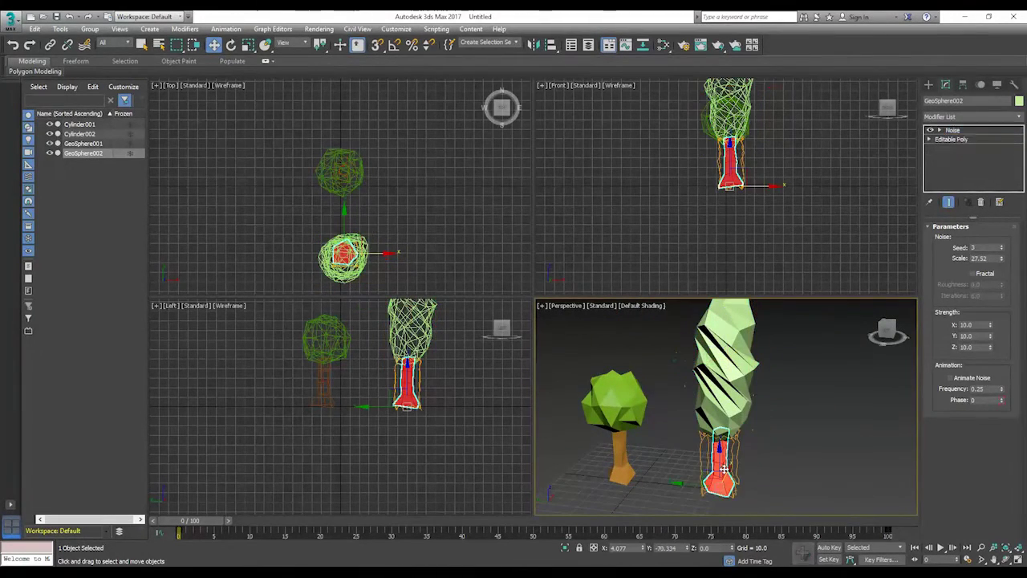
left_click(811, 403)
left_click(726, 365)
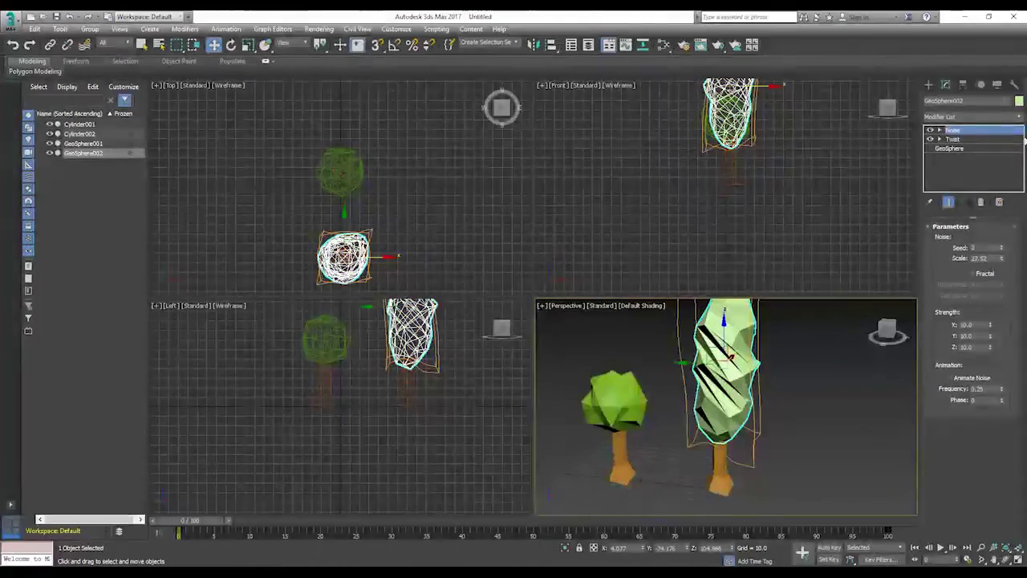
left_click(1020, 100)
left_click(467, 286)
left_click(567, 351)
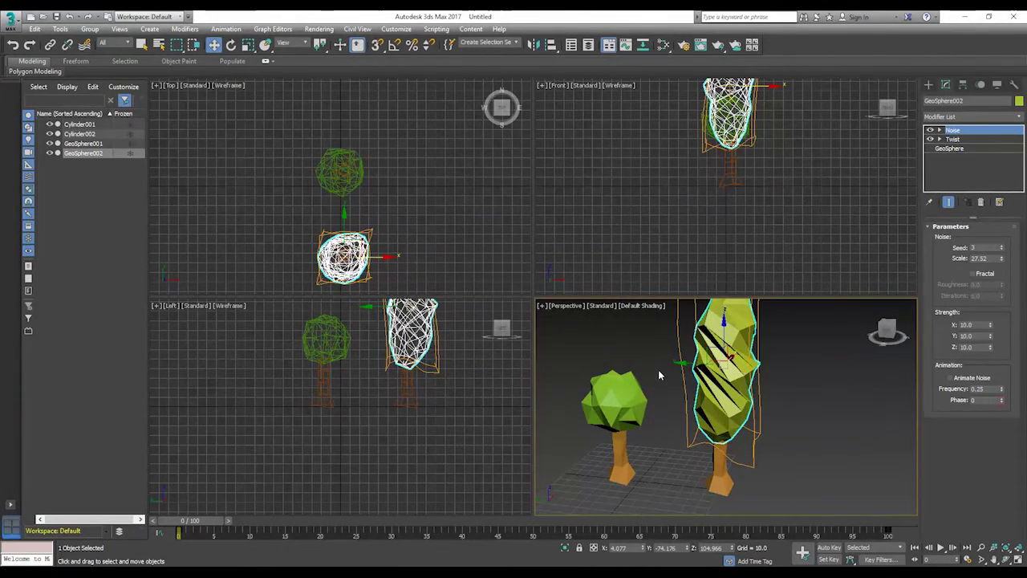
Step: Inspect the two finished trees from several sides and check the next tree's shape in the reference image in Photos
left_click(835, 364)
left_click_drag(887, 332, 726, 369)
middle_click_drag(691, 385, 794, 391, "alt")
scroll(790, 392, "down", 3)
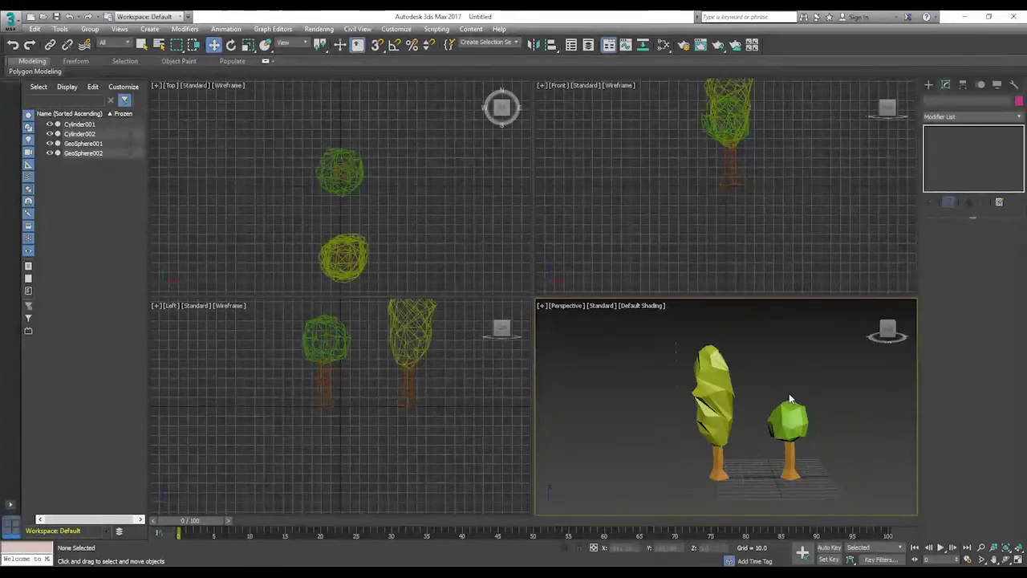
left_click_drag(870, 340, 634, 426)
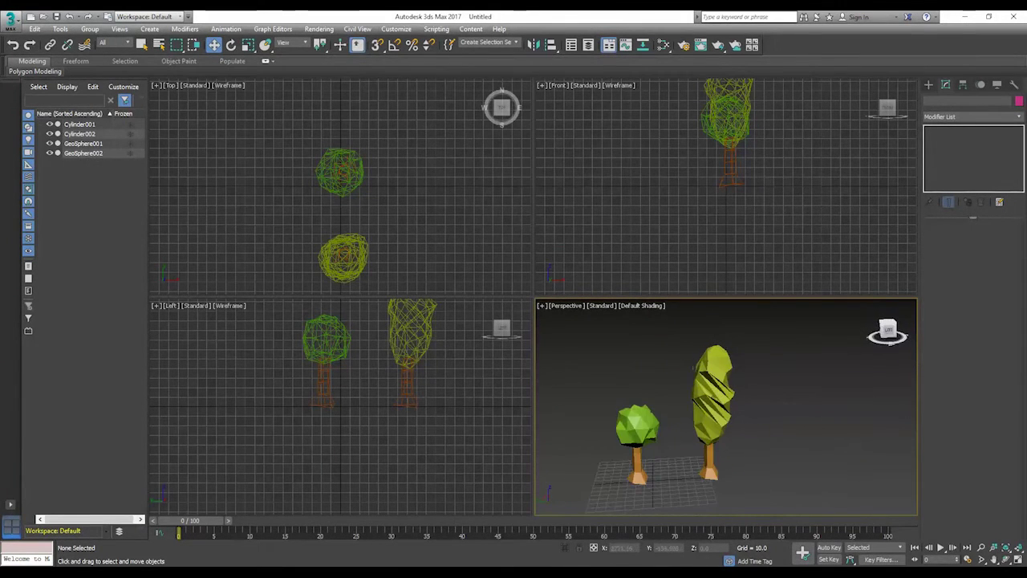
key("alt+Tab")
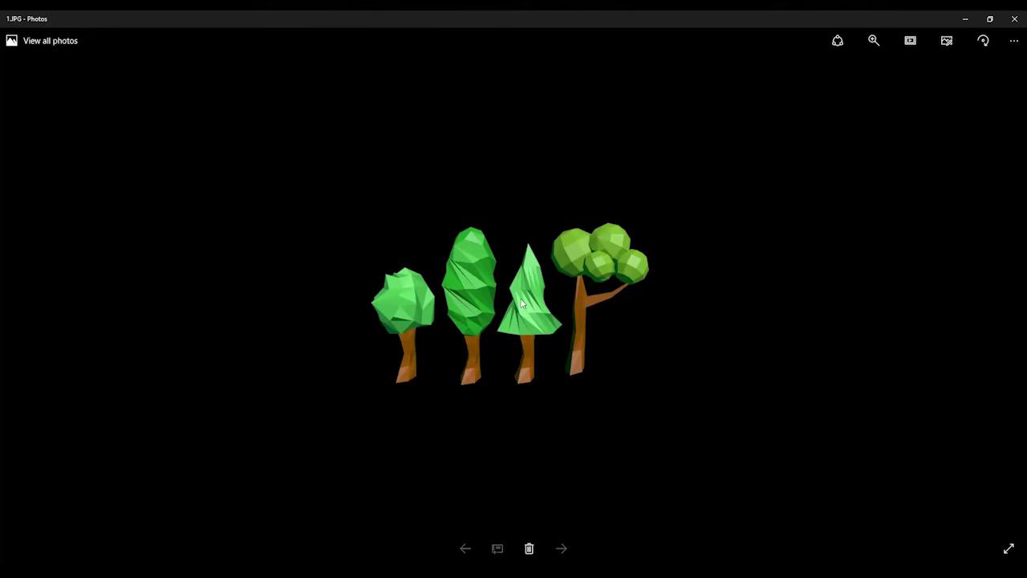
left_click(379, 572)
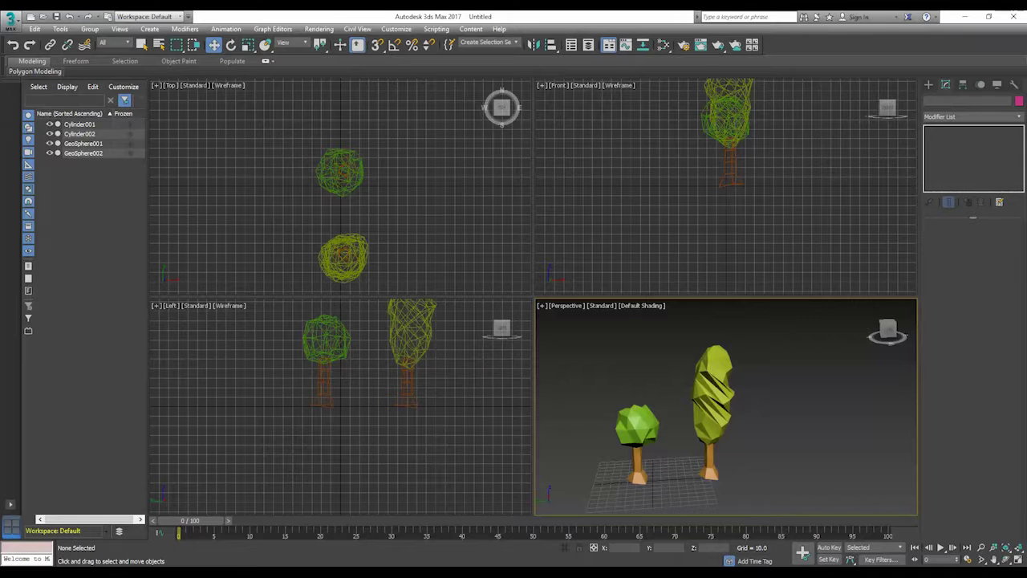
Step: Create a pointed cone beside the tall tree, with a base radius of about 31.5 and a height of about 42.9
left_click(928, 85)
middle_click_drag(795, 358, 799, 331)
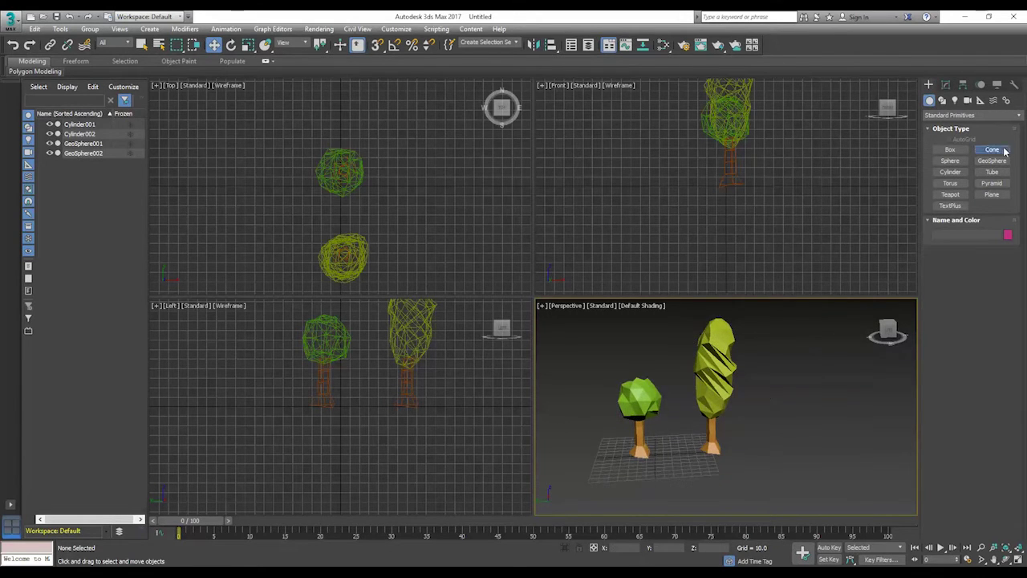
left_click(993, 150)
left_click_drag(750, 458, 761, 430)
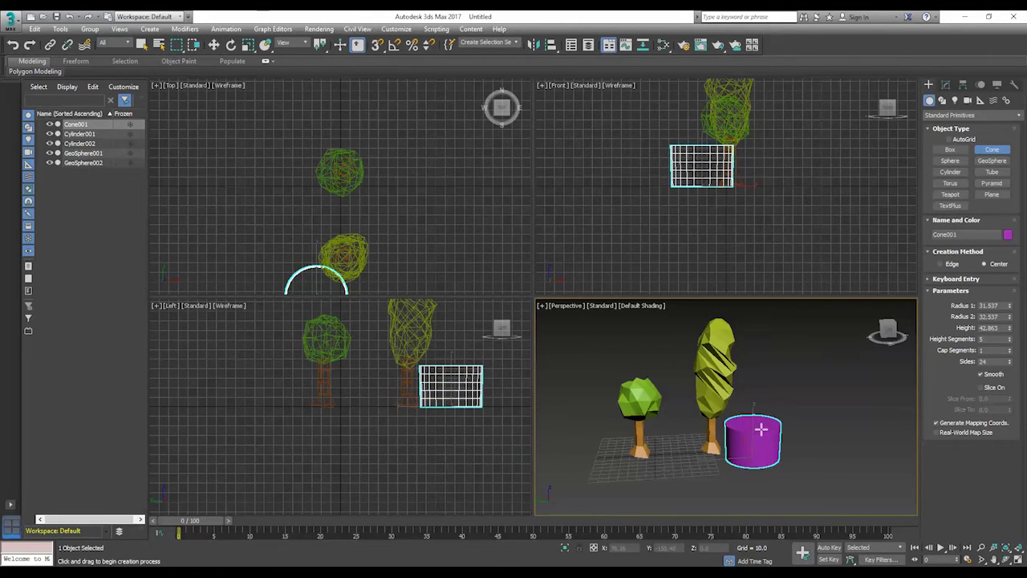
left_click(761, 429)
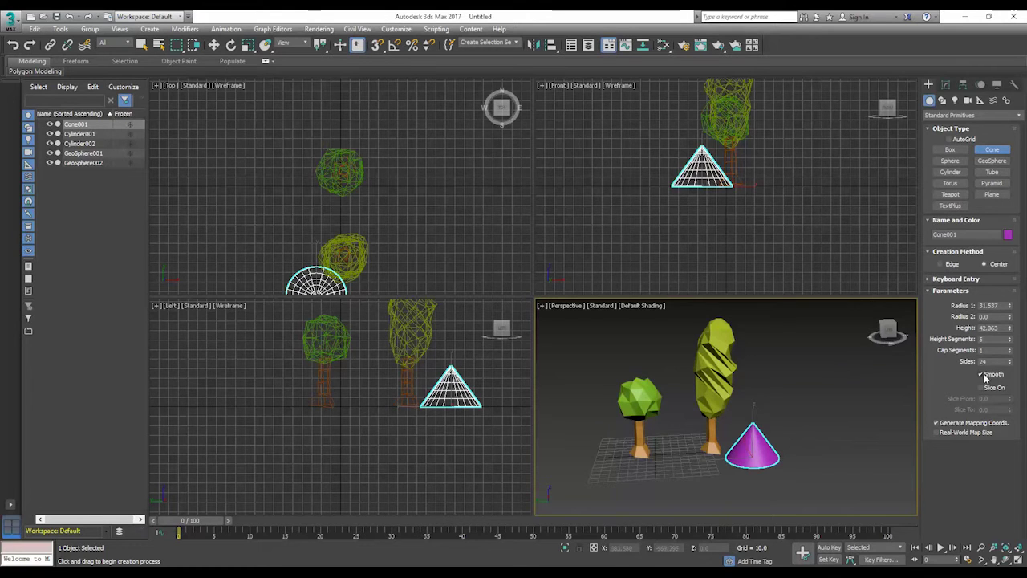
Step: Turn off smoothing on the cone and set its number of sides to 10
left_click(945, 84)
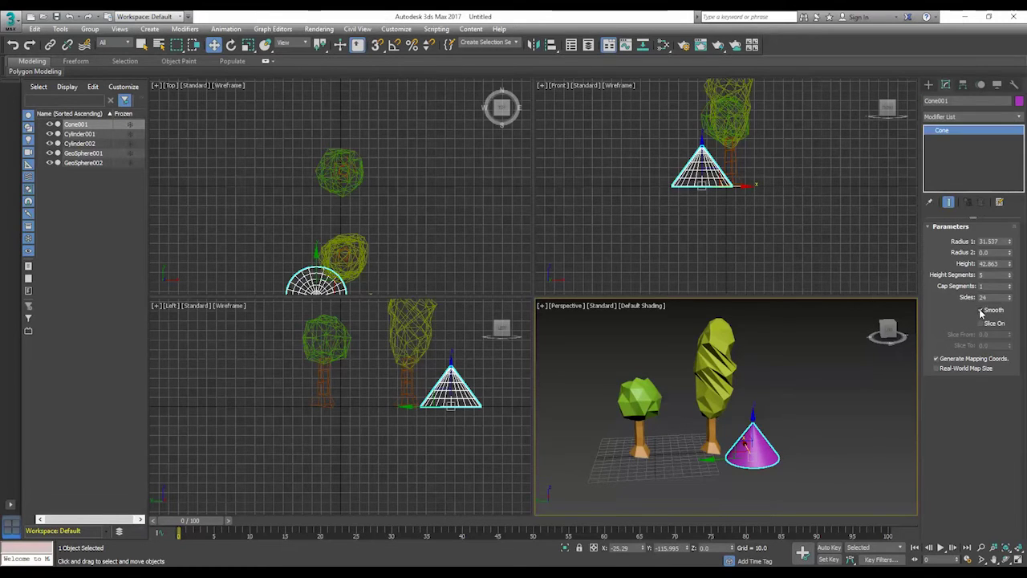
left_click_drag(985, 297, 973, 301)
type("12")
key("Return")
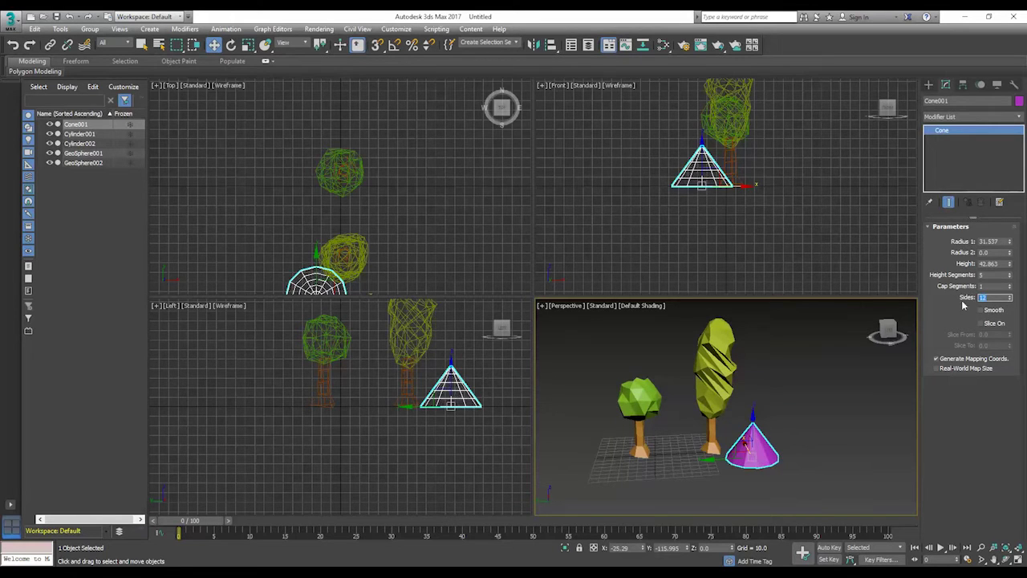
left_click(888, 330)
middle_click_drag(723, 393, 807, 407, "alt")
key("Return")
left_click_drag(888, 328, 610, 238)
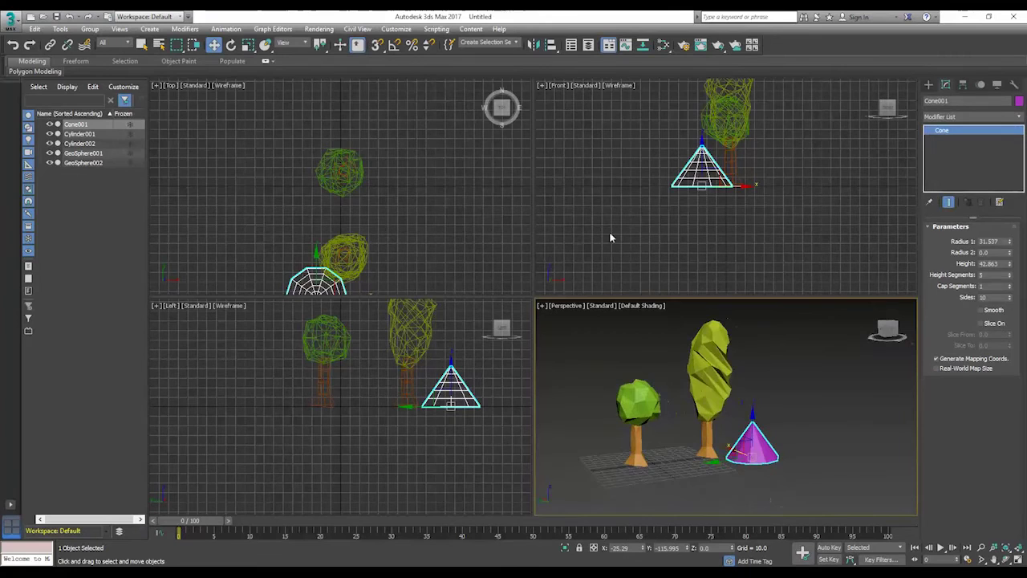
Step: Stretch the cone along Z to about 2.7 times its height and move it along Y to about -134.8
left_click(248, 45)
left_click_drag(753, 405, 753, 343)
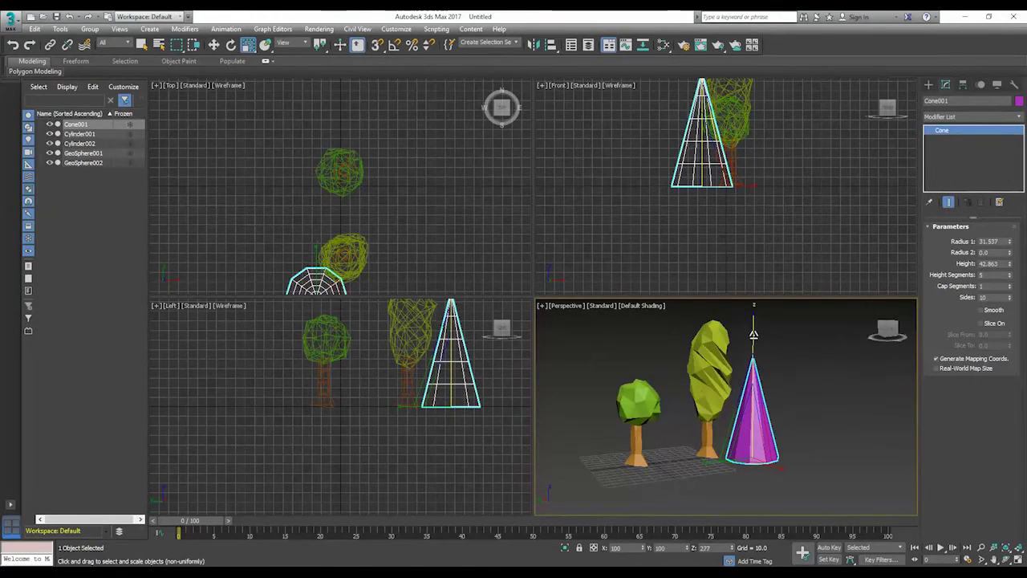
middle_click_drag(807, 389, 772, 411)
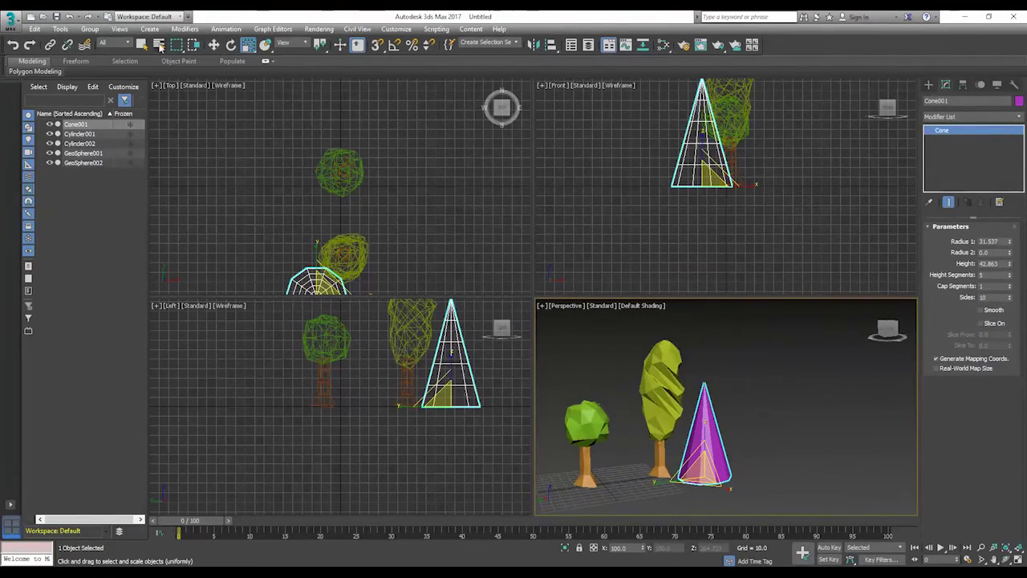
left_click(212, 45)
left_click_drag(669, 482, 685, 479)
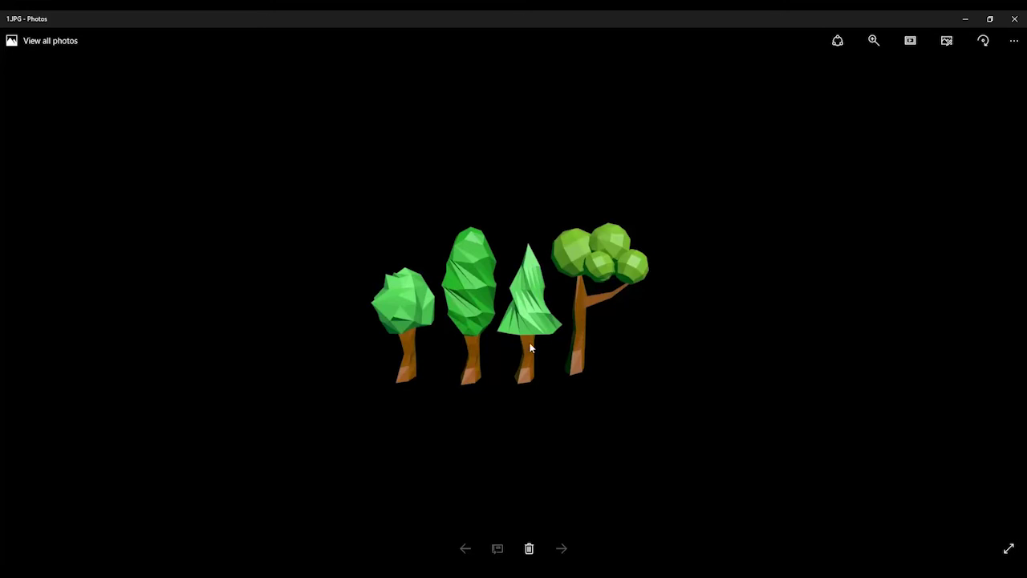
Step: Apply a Twist modifier to the cone with an angle of 392 and a bias of -2
key("alt+Tab")
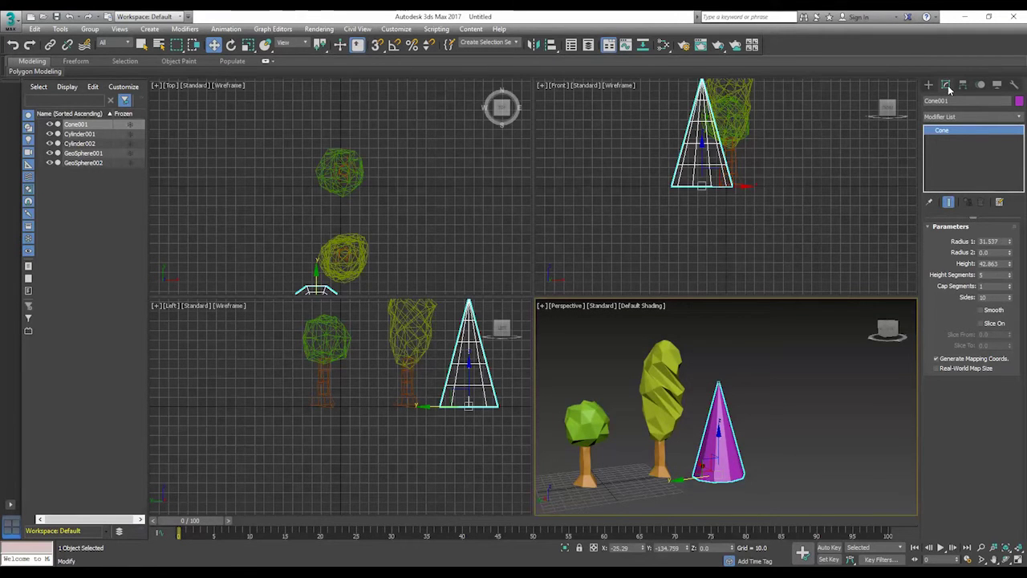
left_click(1018, 117)
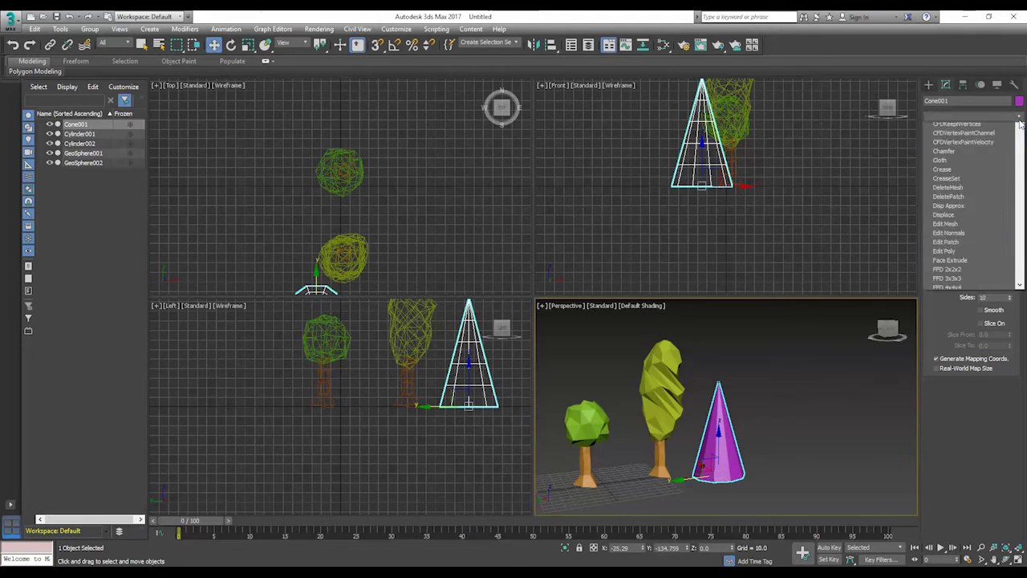
key("t")
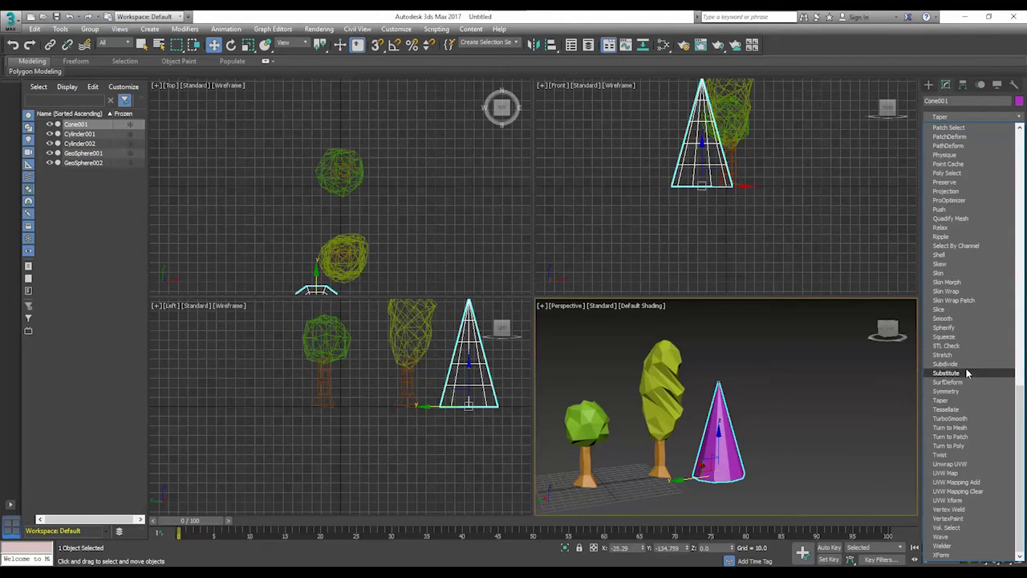
key("t")
key("w")
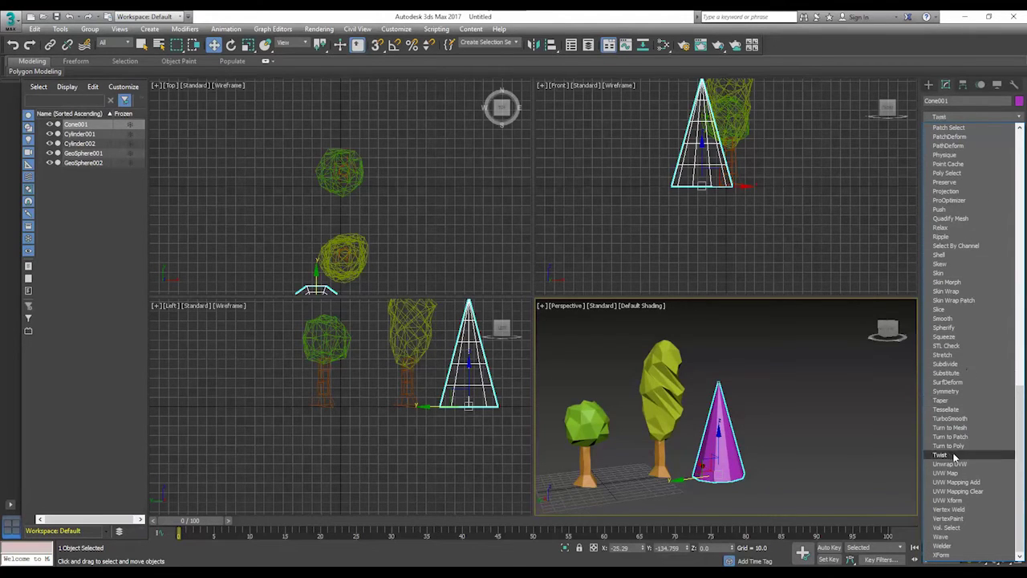
left_click(959, 455)
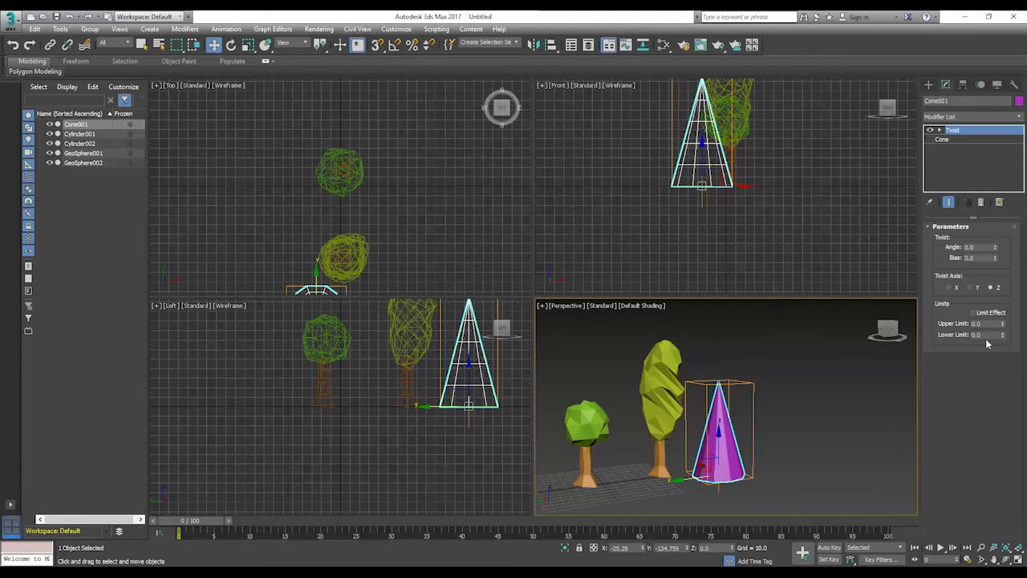
left_click_drag(995, 248, 996, 197)
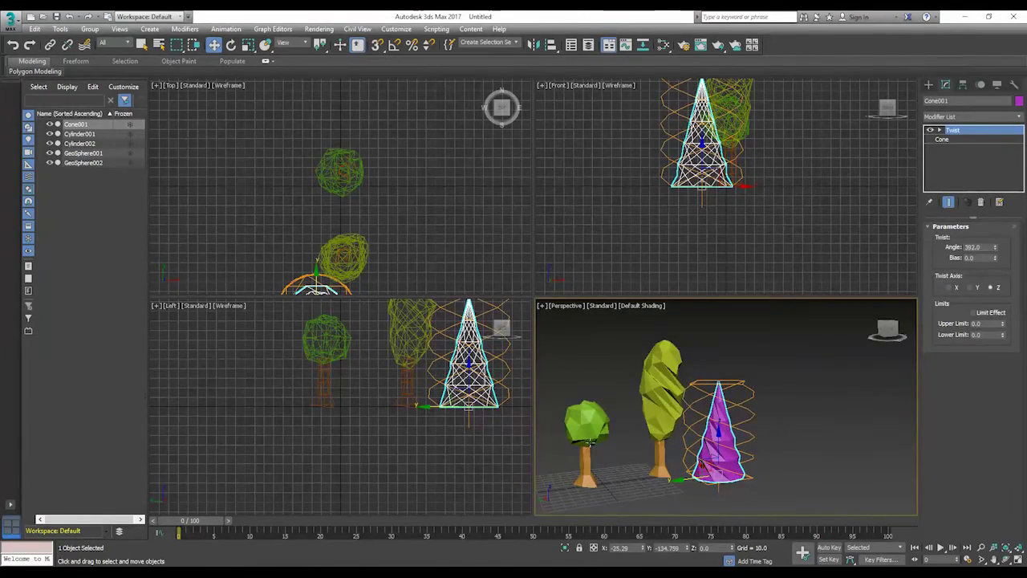
left_click_drag(995, 259, 1002, 258)
mouse_move(890, 330)
left_mouse_down()
mouse_move(877, 322)
mouse_move(895, 329)
left_mouse_up()
Step: Set the Twist bias of the tall tree's crown to -0.5
left_click(663, 384)
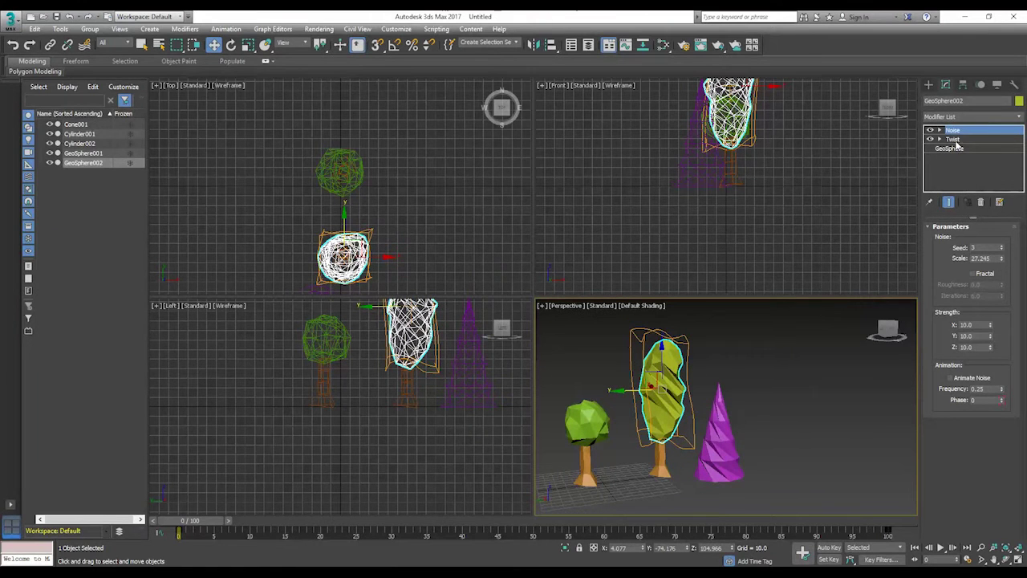
left_click(955, 140)
left_click_drag(996, 257, 996, 258)
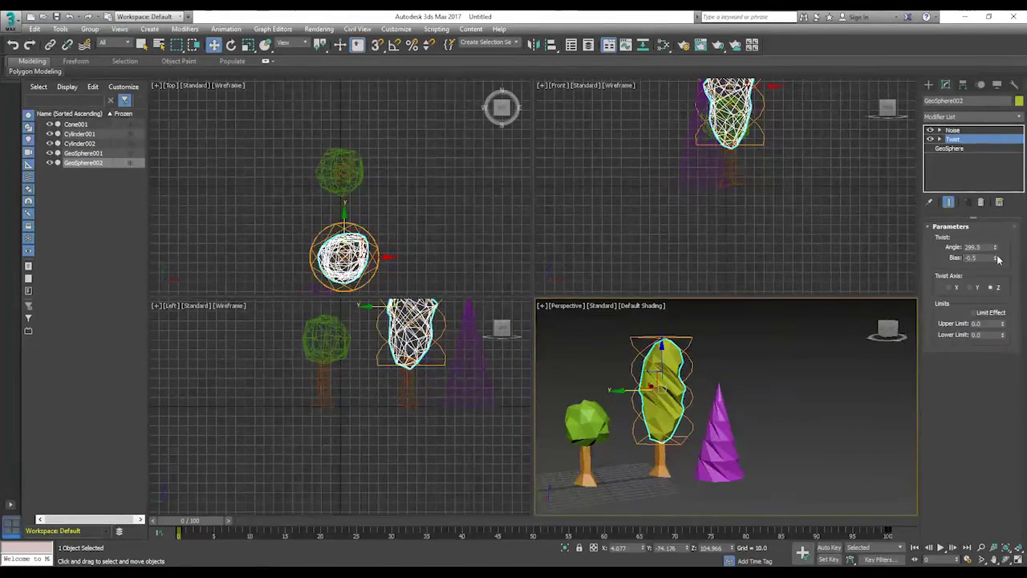
Step: Change the twisted cone's object color to the same yellow-green as the tall crown
left_click(708, 420)
left_click(712, 418)
left_click_drag(888, 330, 878, 332)
middle_click_drag(659, 343, 630, 325, "alt")
left_click_drag(867, 329, 890, 328)
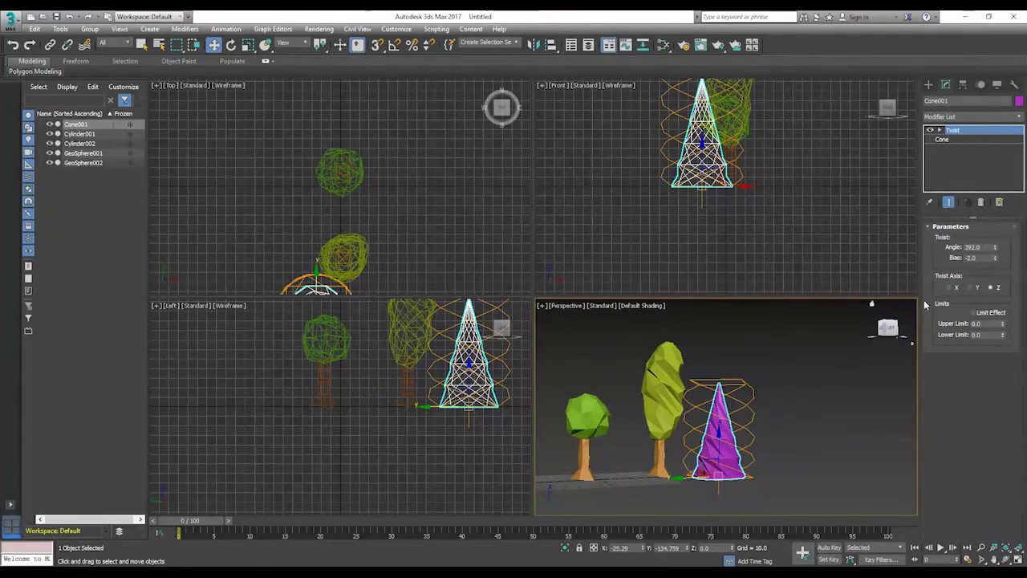
left_click_drag(889, 328, 885, 330)
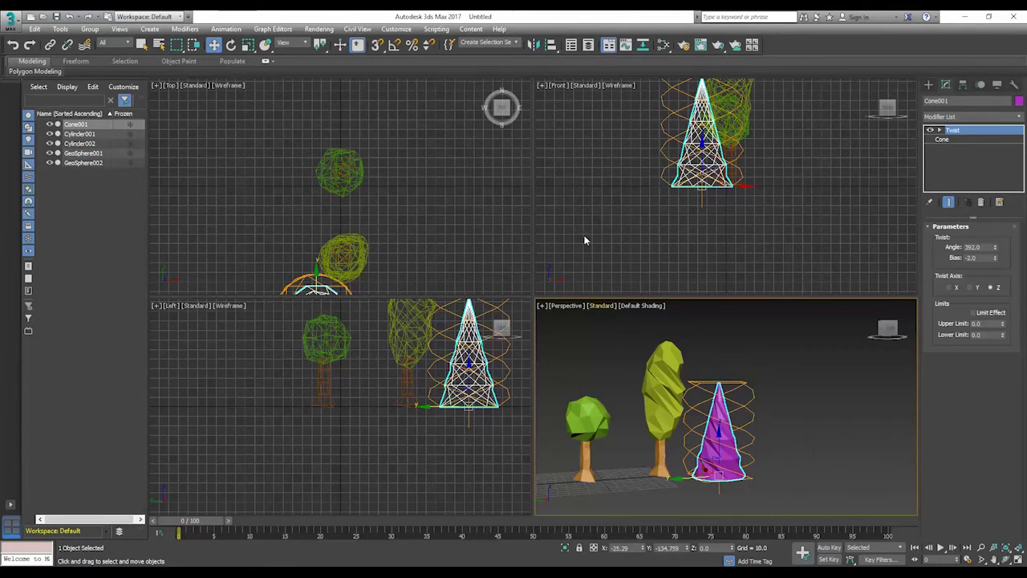
left_click(1019, 101)
left_click(467, 286)
left_click(568, 352)
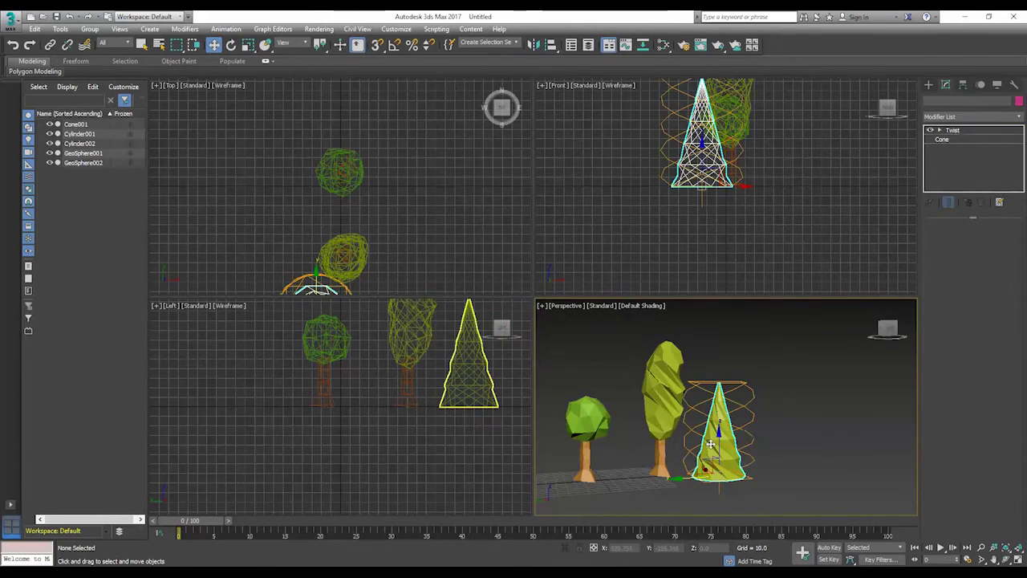
Step: Move the twisted cone along Y to about -169.7 and raise it to about Z 58.2
left_click(700, 479)
left_click(699, 477)
left_click_drag(681, 479, 708, 478)
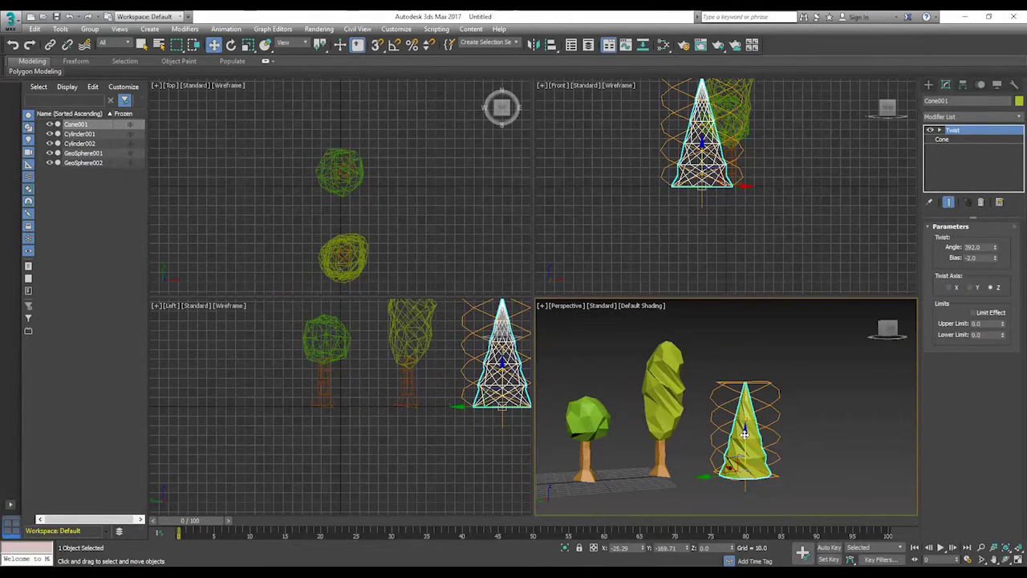
left_click_drag(745, 433, 757, 387)
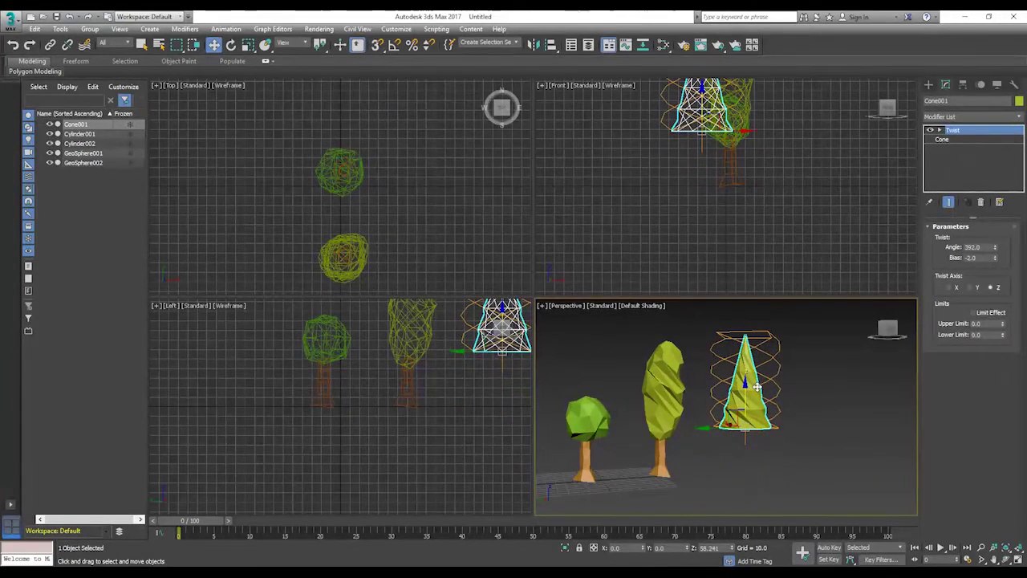
Step: Clone the tall tree's trunk as one independent copy under the cone, at about Y -176.7
left_click(740, 448)
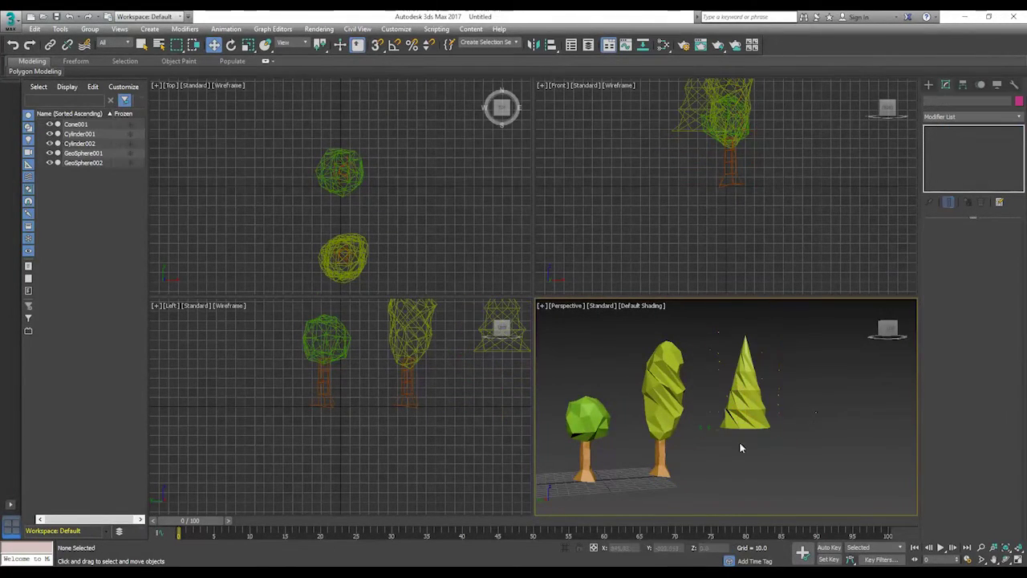
left_click(658, 458)
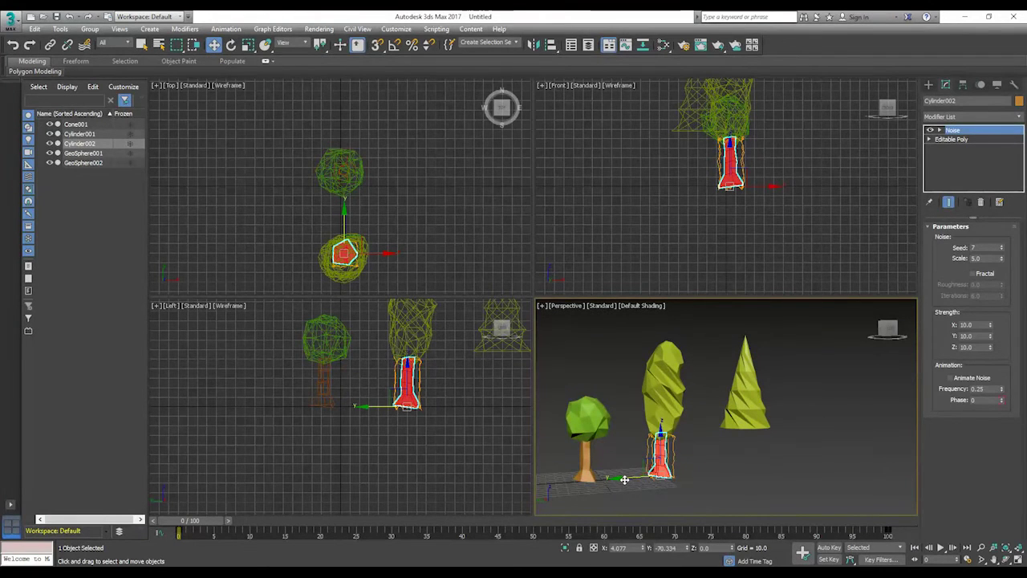
left_click_drag(619, 478, 699, 473, "shift")
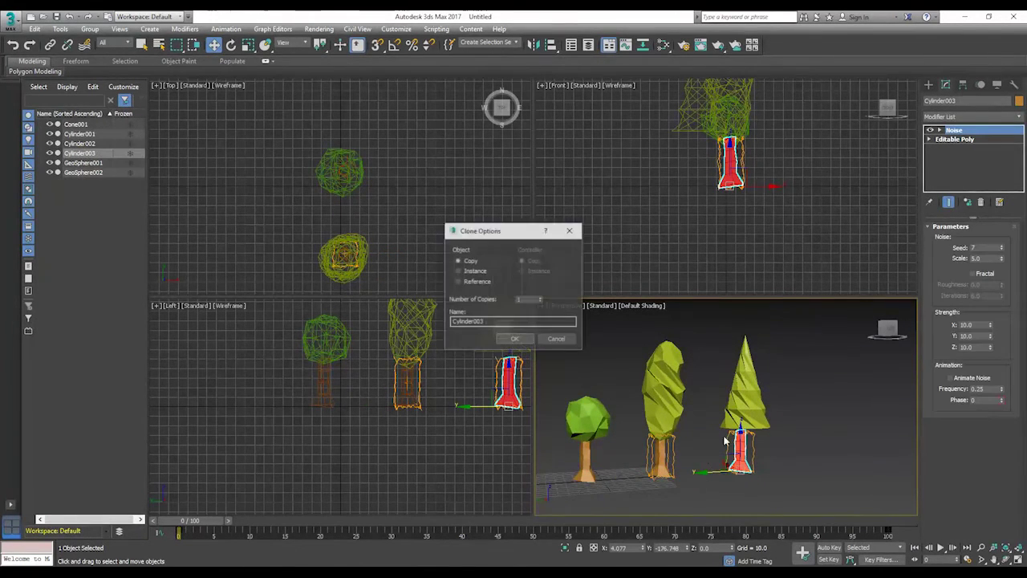
left_click(529, 340)
Step: Align the cone crown with the new trunk, centering it above the trunk at about X 4.4 and Y -179.7
left_click(743, 400)
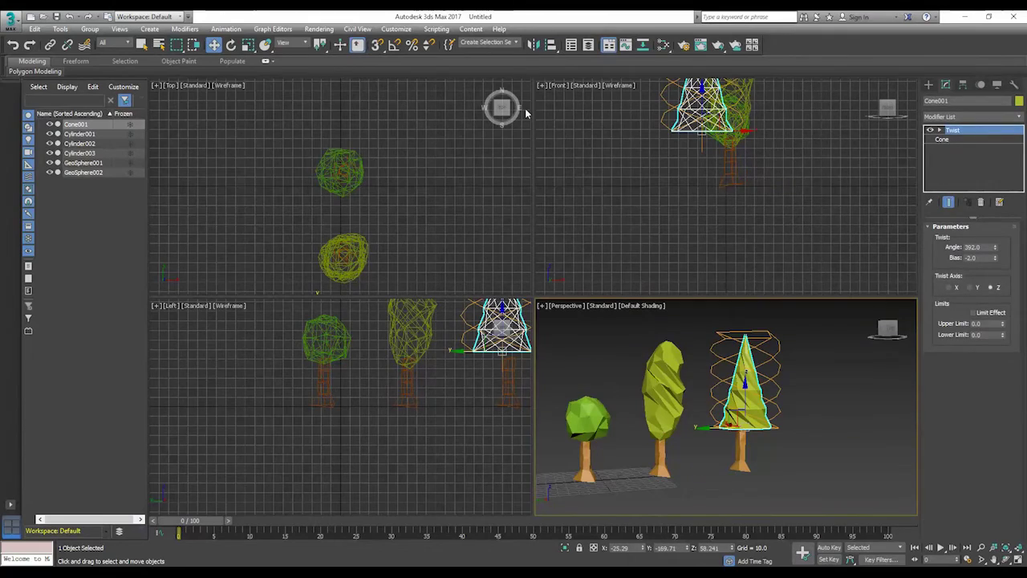
left_click(554, 44)
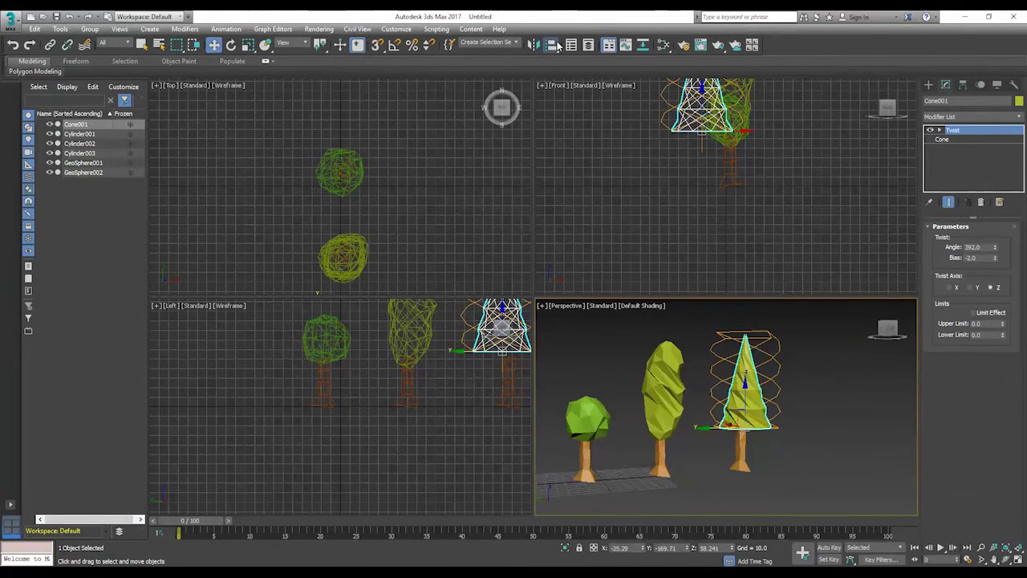
left_click(740, 452)
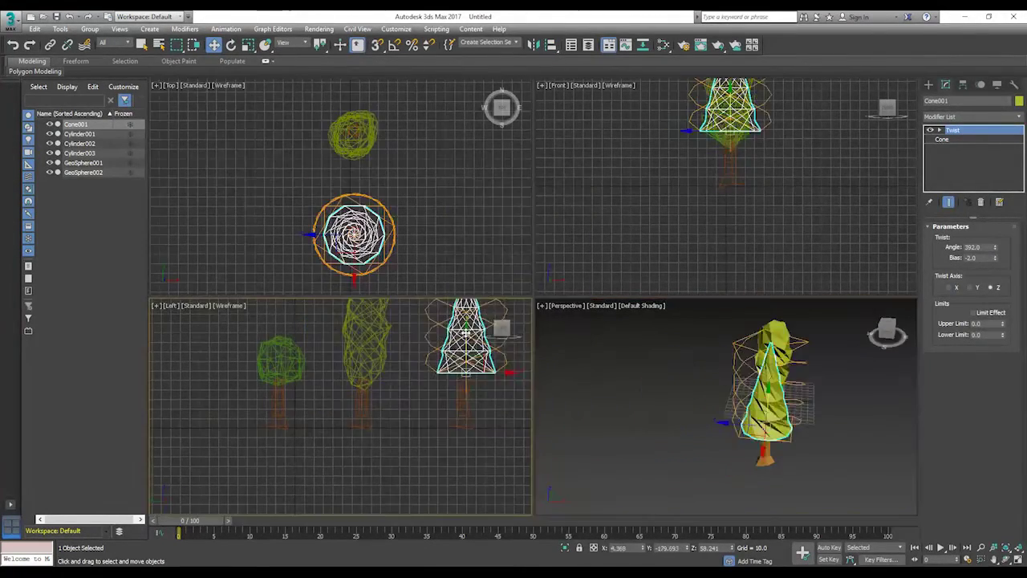
Step: Lower the twisted cone crown onto its trunk at about Z 49.2 and center it at about Y -176.7
left_click_drag(465, 332, 466, 342)
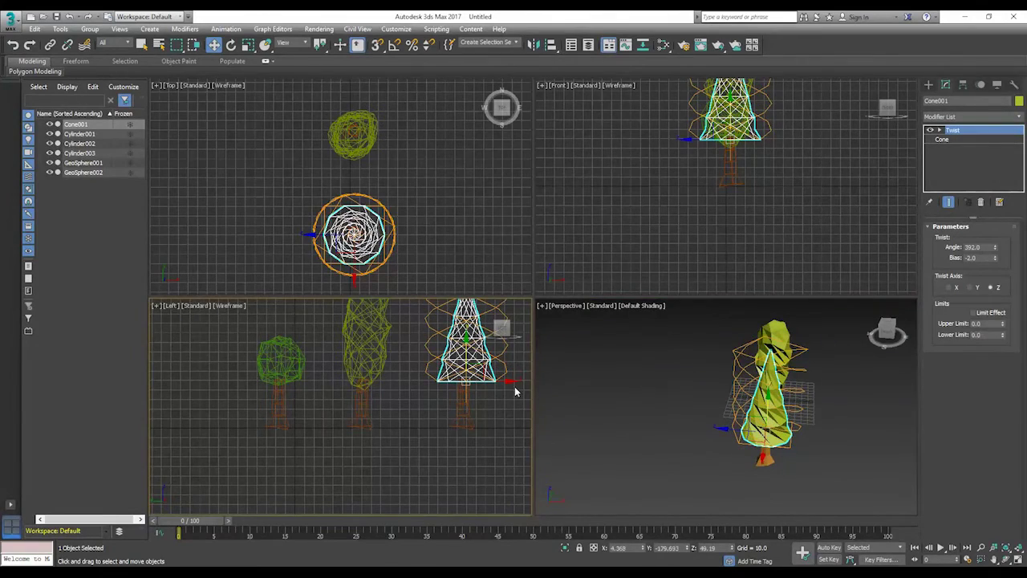
left_click_drag(513, 385, 511, 380)
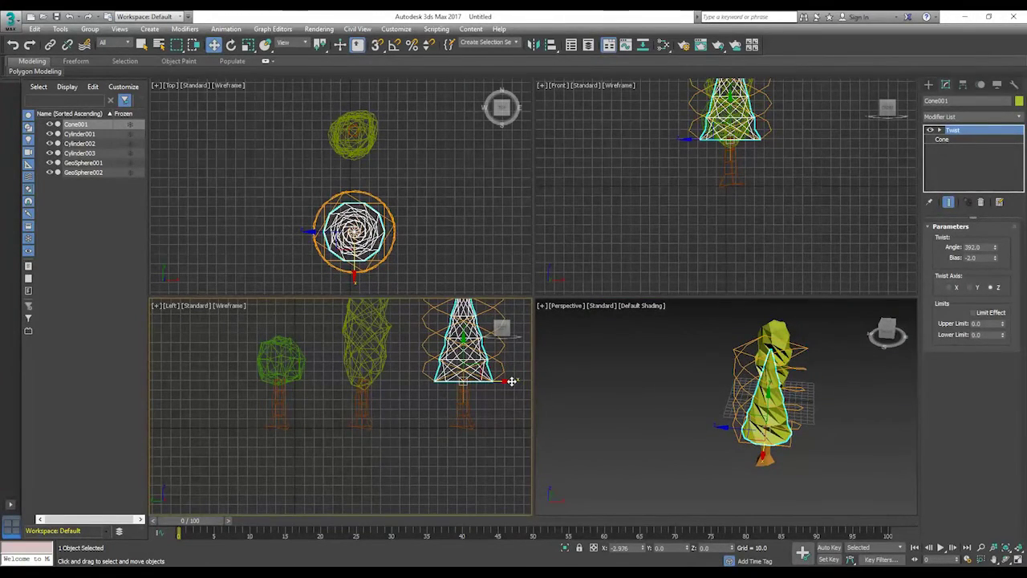
left_click(645, 442)
left_click(882, 329)
mouse_move(887, 328)
left_mouse_down()
mouse_move(875, 302)
mouse_move(886, 331)
left_mouse_up()
left_click(793, 397)
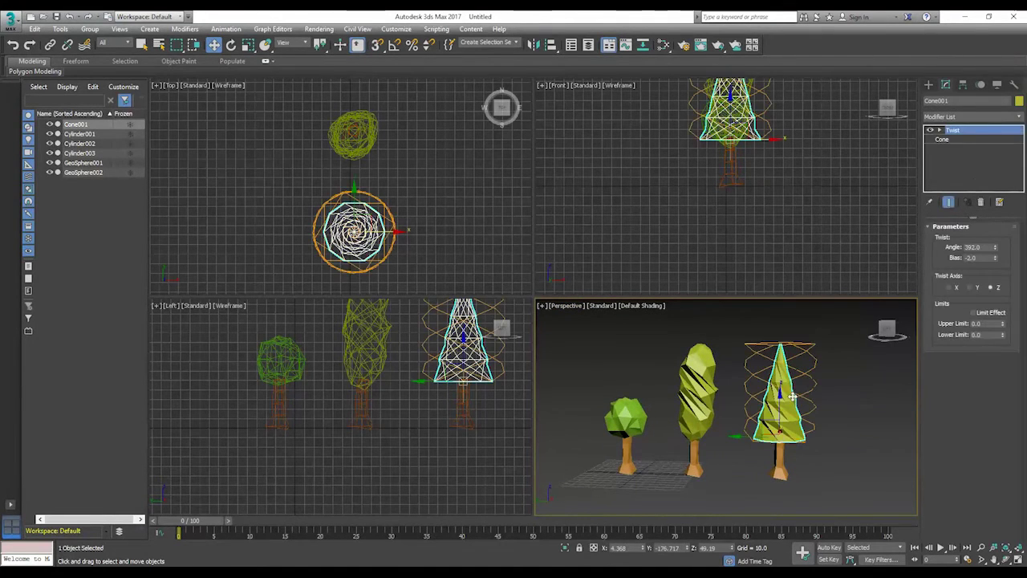
Step: Add a Noise modifier to the twisted cone crown with strength 10 on X, Y and Z
left_click(992, 117)
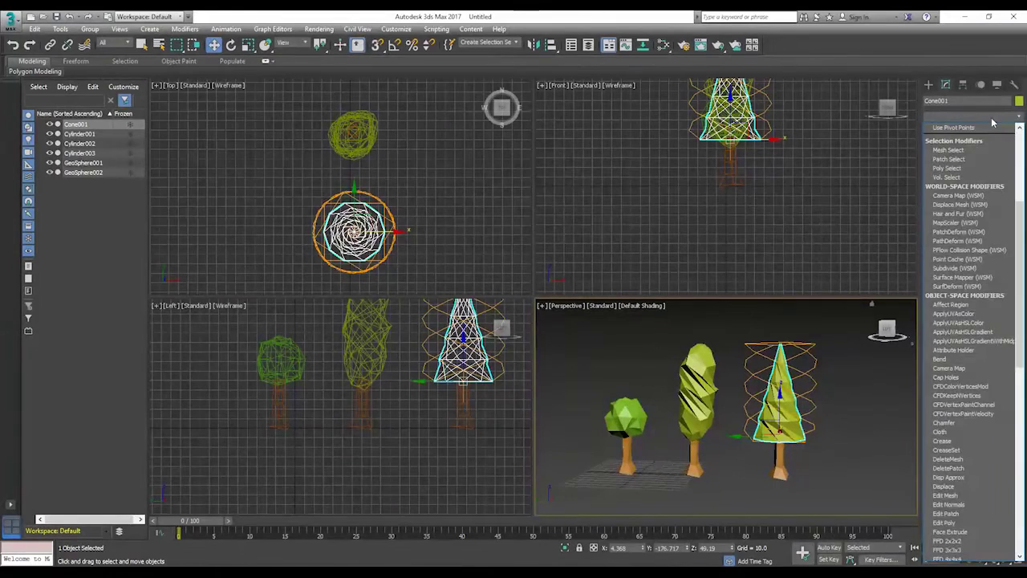
key("n")
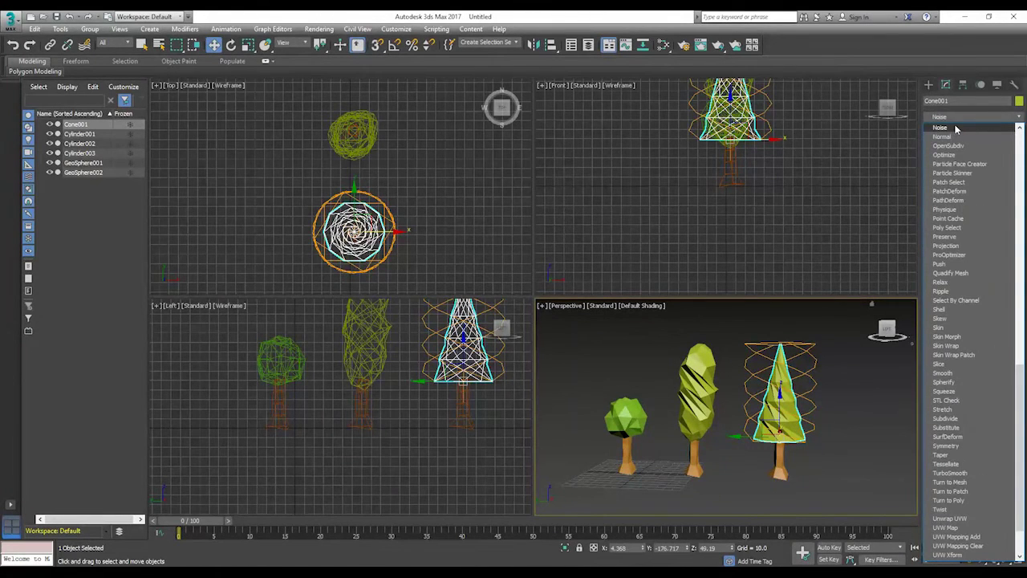
left_click(955, 128)
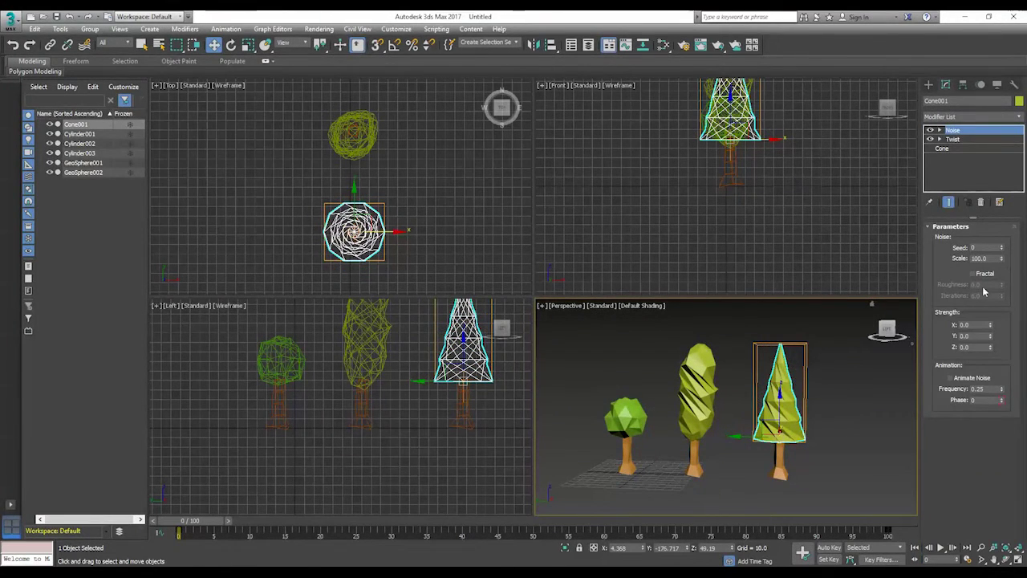
type("10")
key("Tab")
type("10")
key("Tab")
type("10")
key("Return")
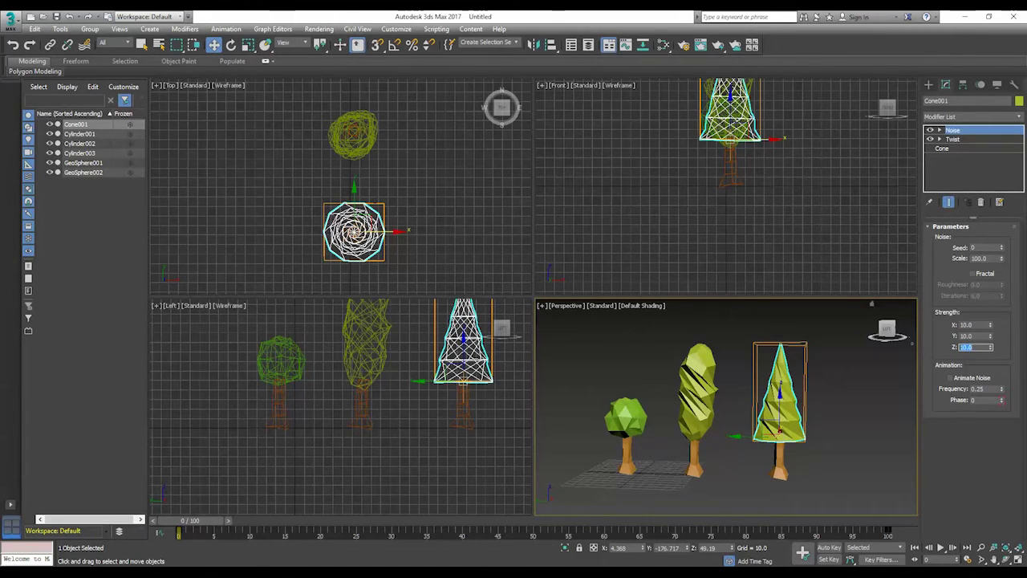
Step: Set the cone crown's noise scale to 8 and its seed to 4
left_click_drag(1001, 258, 1006, 307)
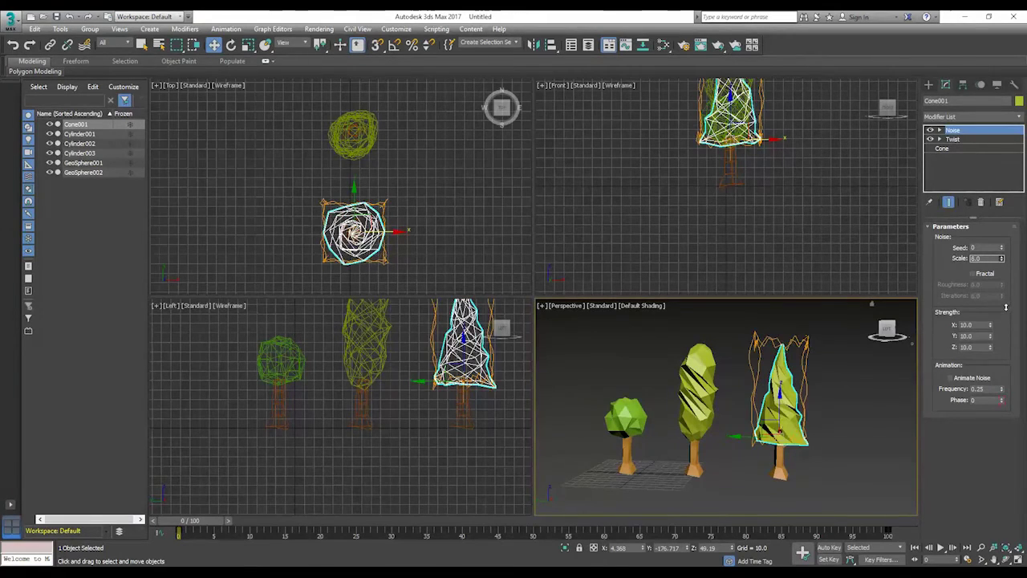
left_click_drag(886, 331, 852, 338)
left_click(1002, 247)
left_click(1001, 246)
mouse_move(897, 325)
left_mouse_down()
mouse_move(875, 332)
mouse_move(887, 329)
left_mouse_up()
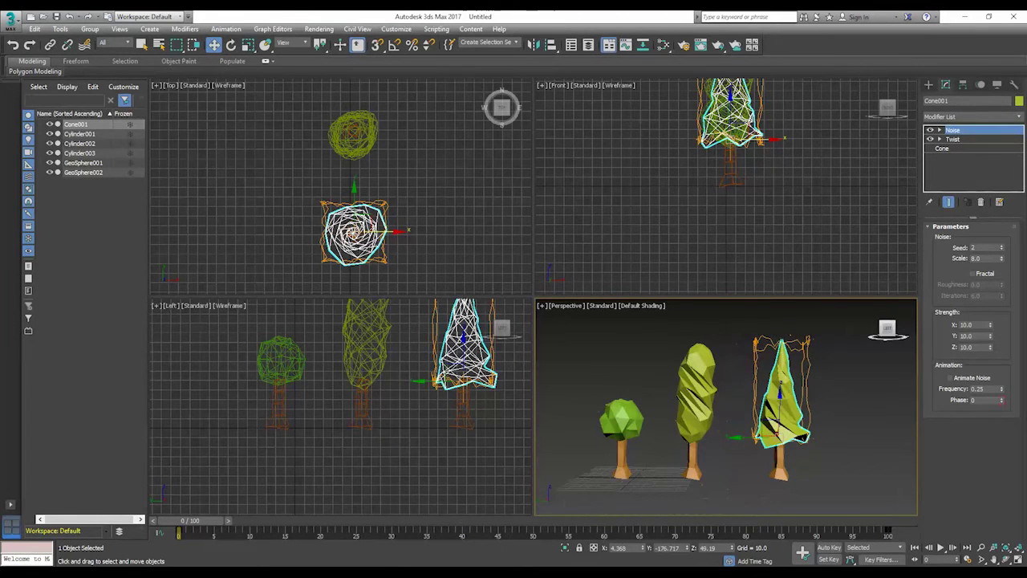
left_click(1002, 246)
left_click(1002, 246)
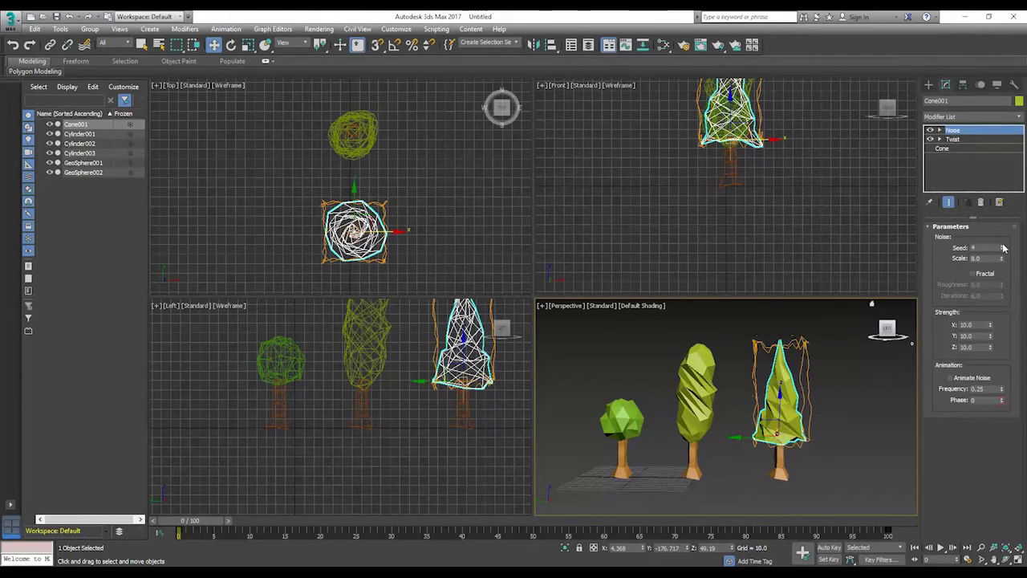
left_click(888, 374)
mouse_move(887, 333)
left_mouse_down()
mouse_move(900, 334)
mouse_move(891, 337)
left_mouse_up()
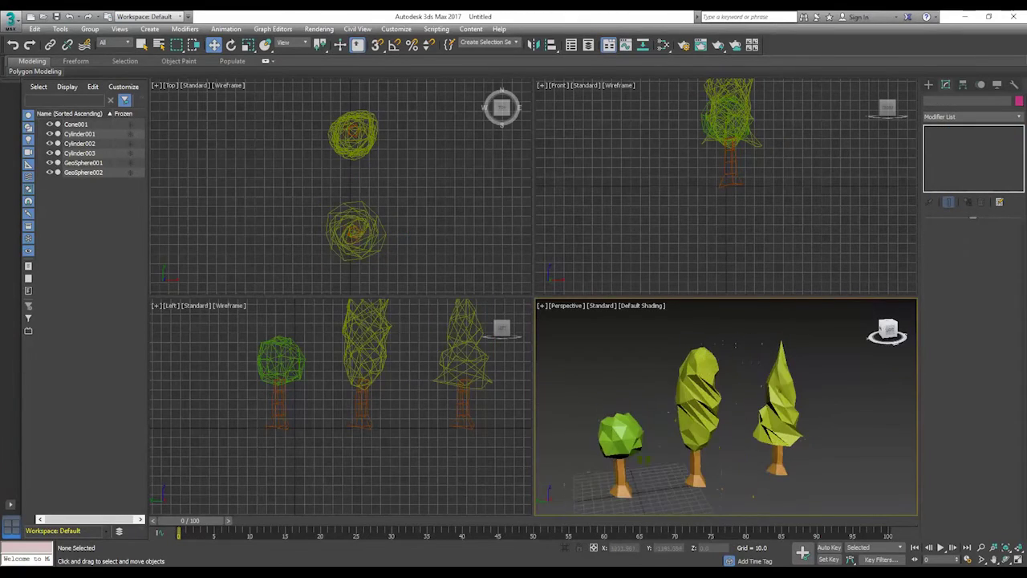
left_click(776, 409)
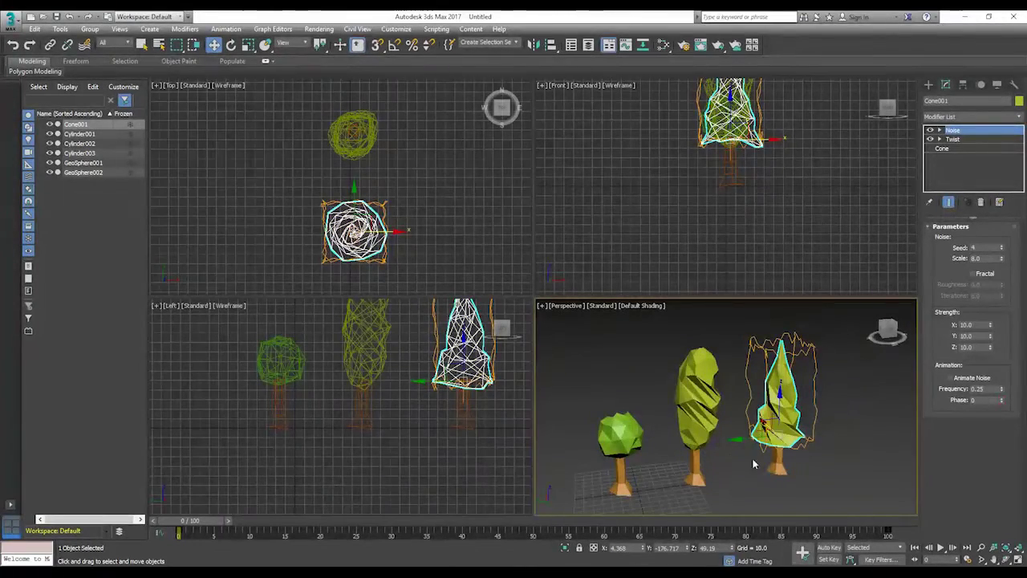
left_click(776, 466)
left_click_drag(741, 475, 718, 479)
key("ctrl+z")
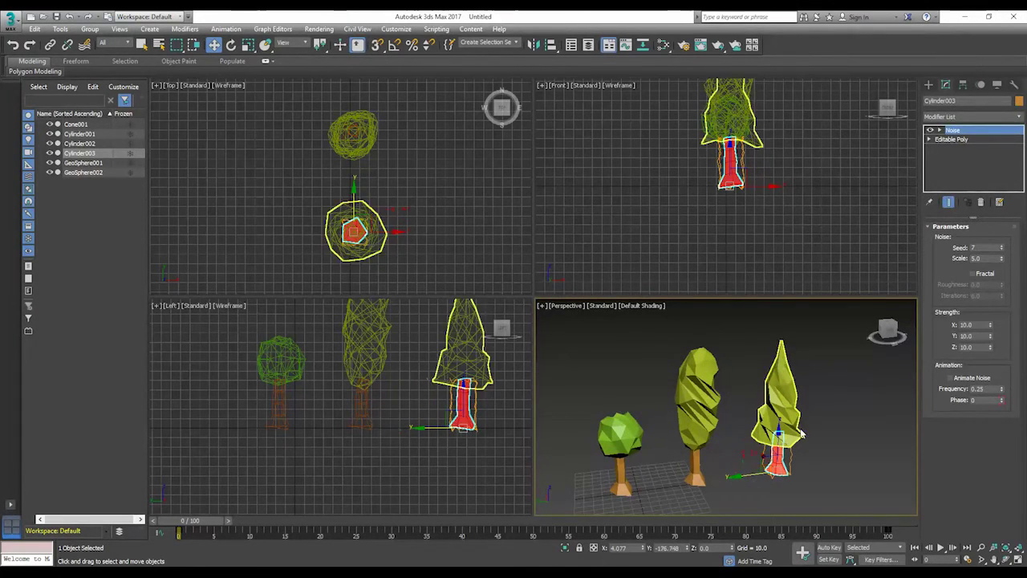
left_click(844, 384)
left_click(791, 387)
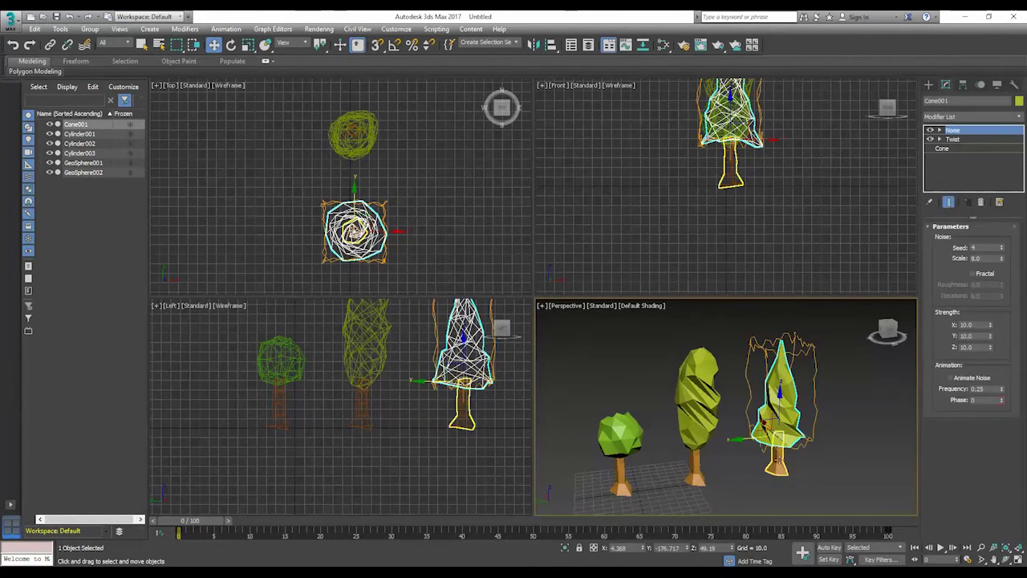
left_click(778, 460, "ctrl")
left_click(740, 431)
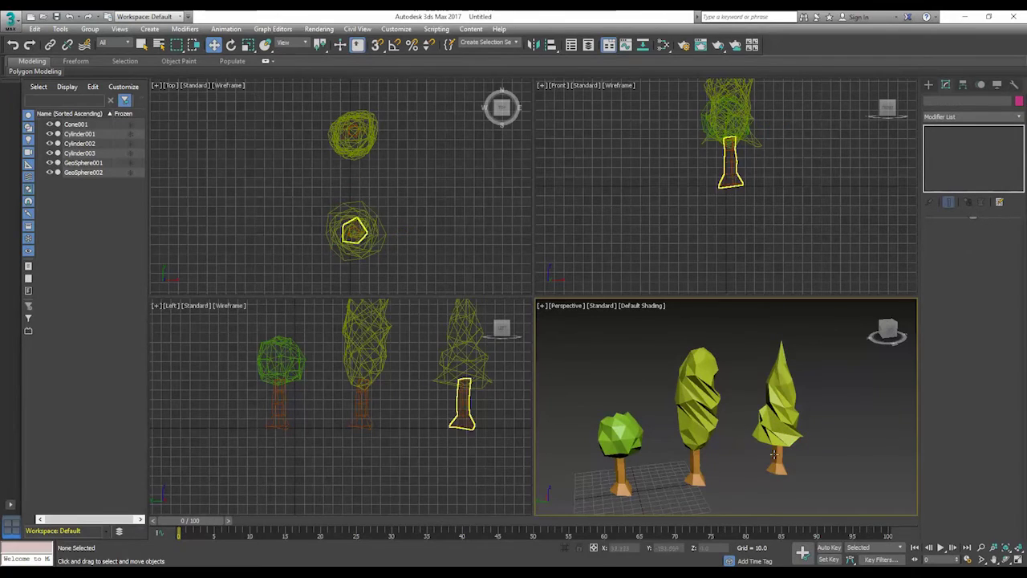
Step: Move the cone tree's trunk and crown together along Y toward the tall tree, placing the trunk at about Y -149.1
left_click(772, 458)
left_click(765, 429, "ctrl")
left_click_drag(735, 428, 715, 430)
Step: Move the tall middle tree's trunk and crown together slightly along Y toward the round tree
left_click(690, 476)
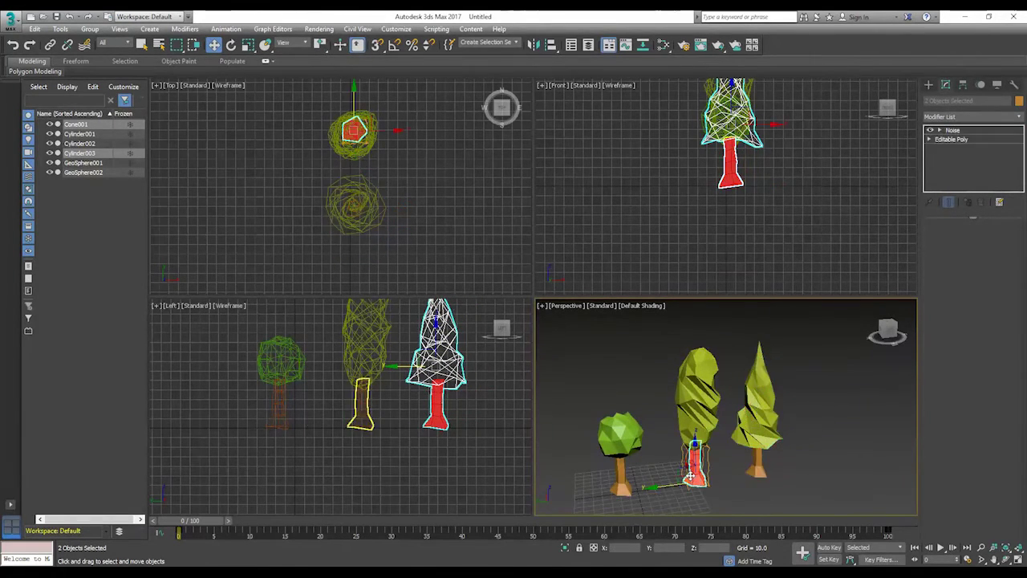
left_click(692, 413, "ctrl")
left_click_drag(655, 438, 643, 436)
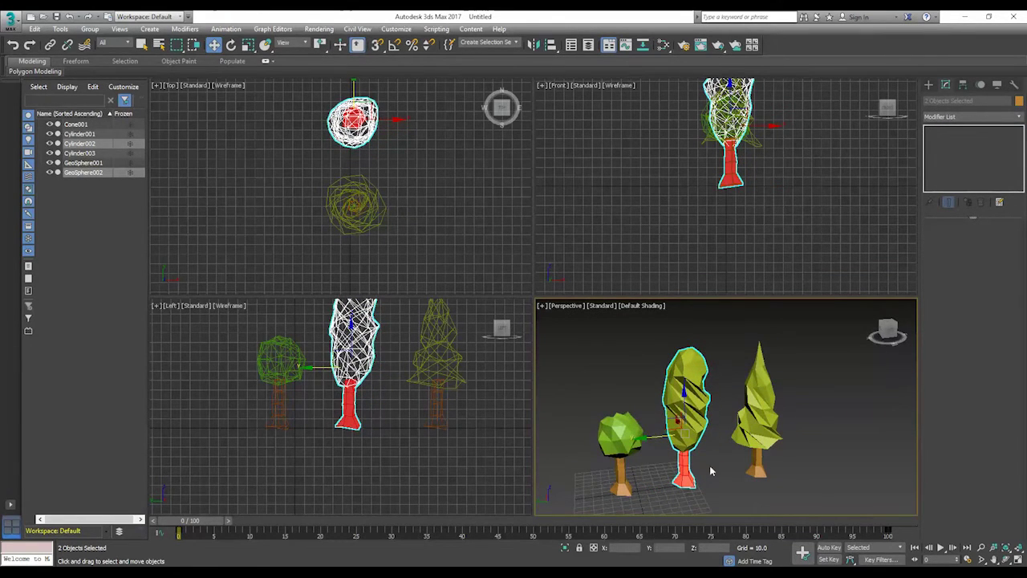
left_click(738, 487)
Step: Examine the spacing and shapes of the three trees from several angles in the perspective view
middle_click_drag(805, 465, 802, 409)
left_click_drag(889, 332, 806, 333)
middle_click_drag(666, 396, 704, 394, "alt")
scroll(864, 366, "down", 3)
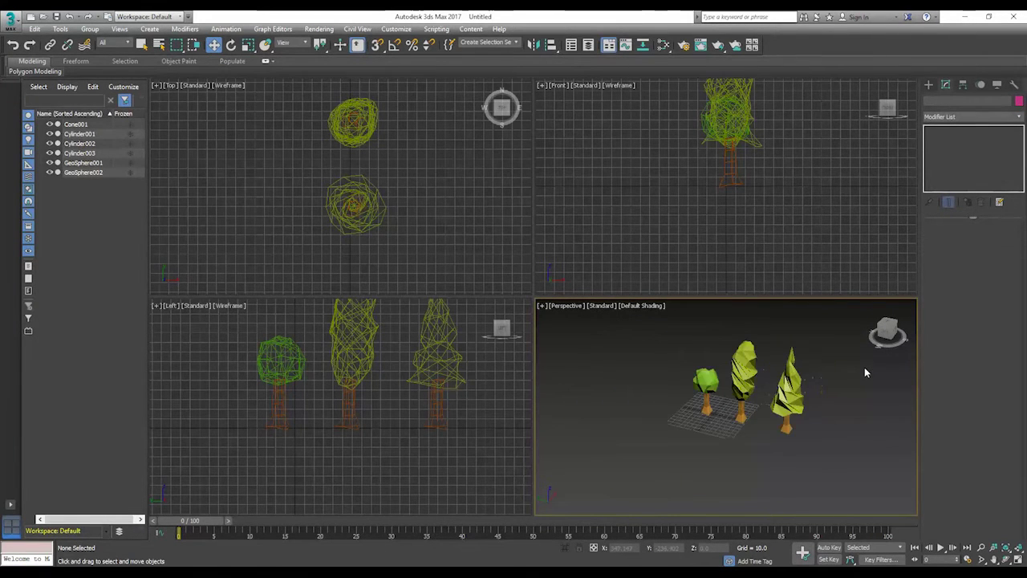
left_click(899, 336)
left_click_drag(888, 330, 863, 339)
middle_click_drag(858, 361, 833, 385)
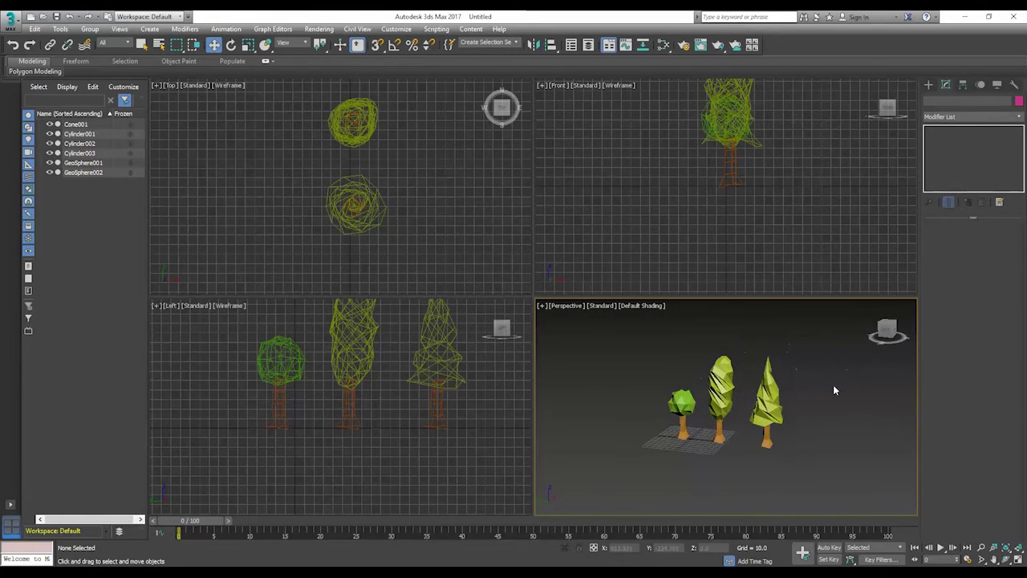
scroll(814, 406, "up", 3)
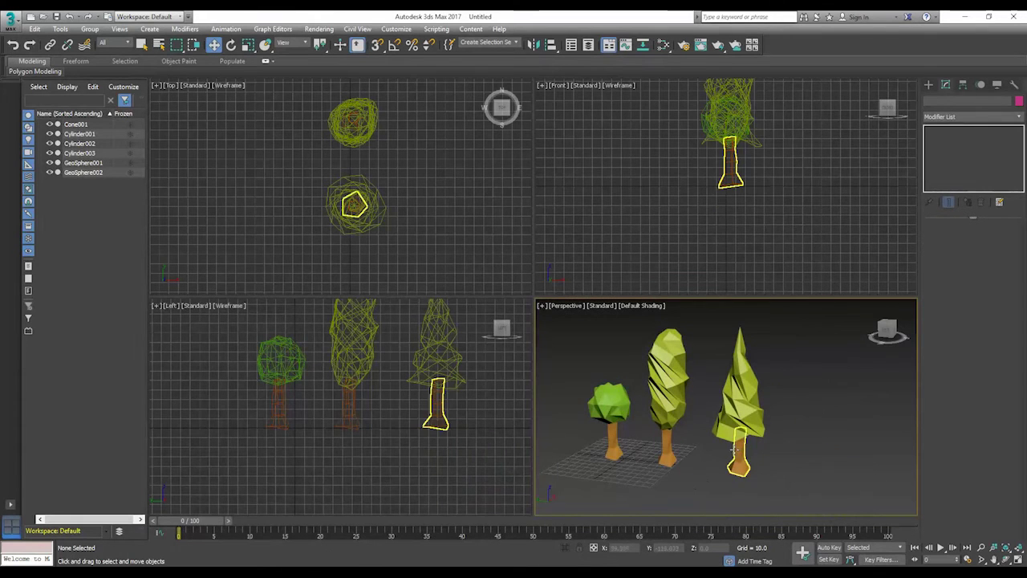
Step: Clone the cone tree's trunk as one copy along X, at about X -114.2 in front of the trees
left_click(734, 451)
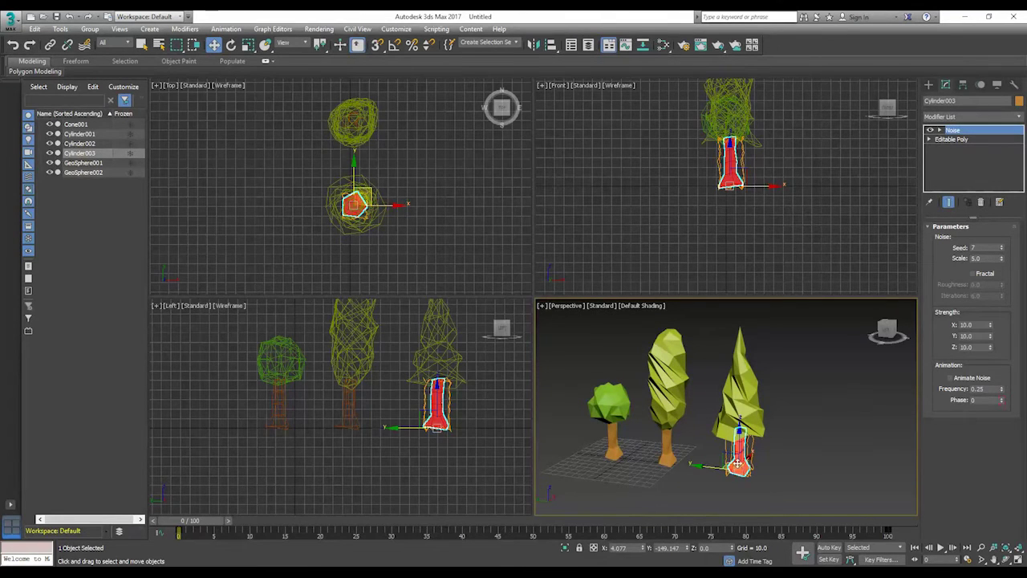
left_click_drag(748, 455, 704, 488, "shift")
left_click(528, 339)
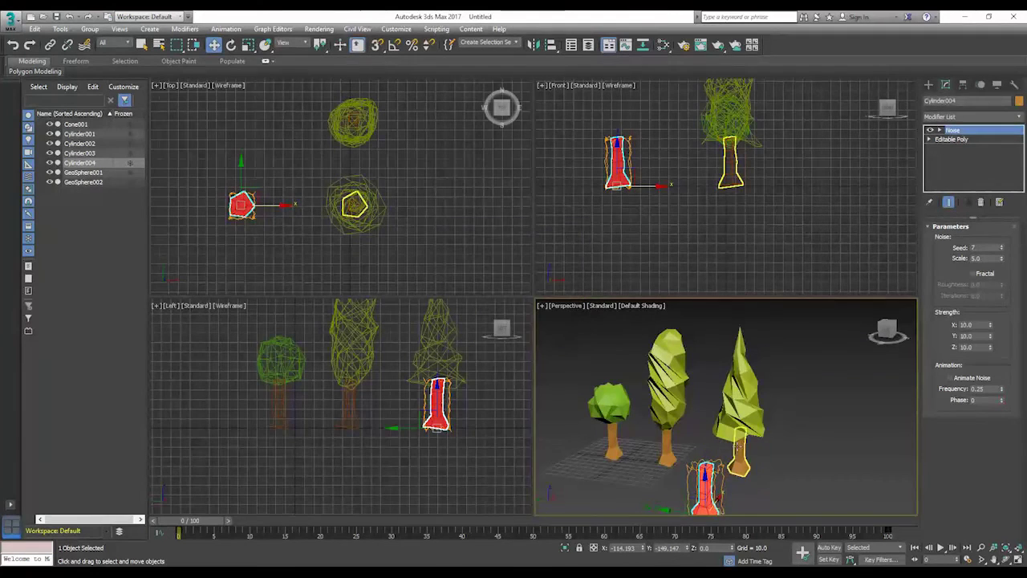
Step: Enter the Polygon level of the copied trunk's Editable Poly and select only its top cap polygon
scroll(729, 438, "up", 4)
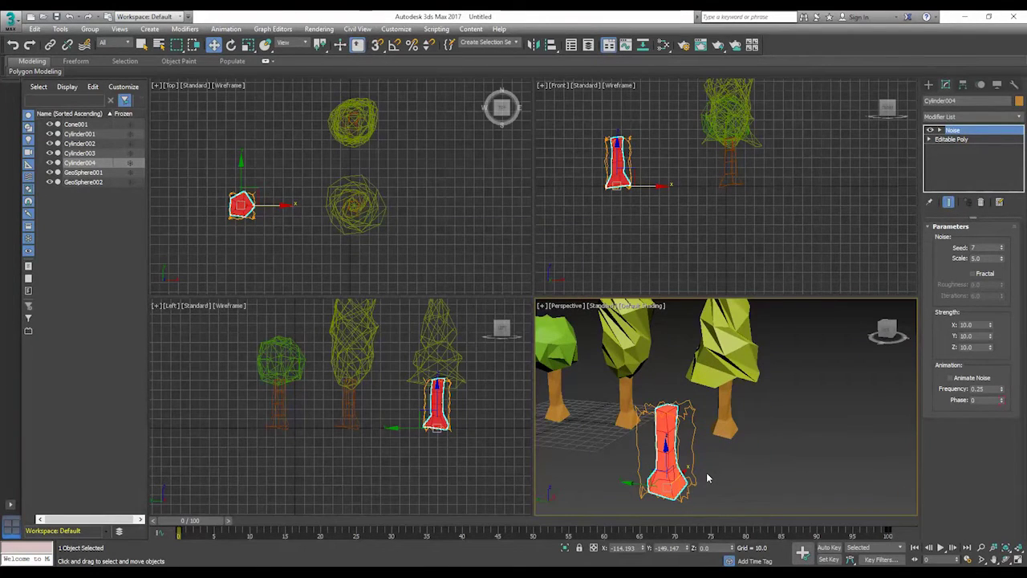
left_click(679, 442)
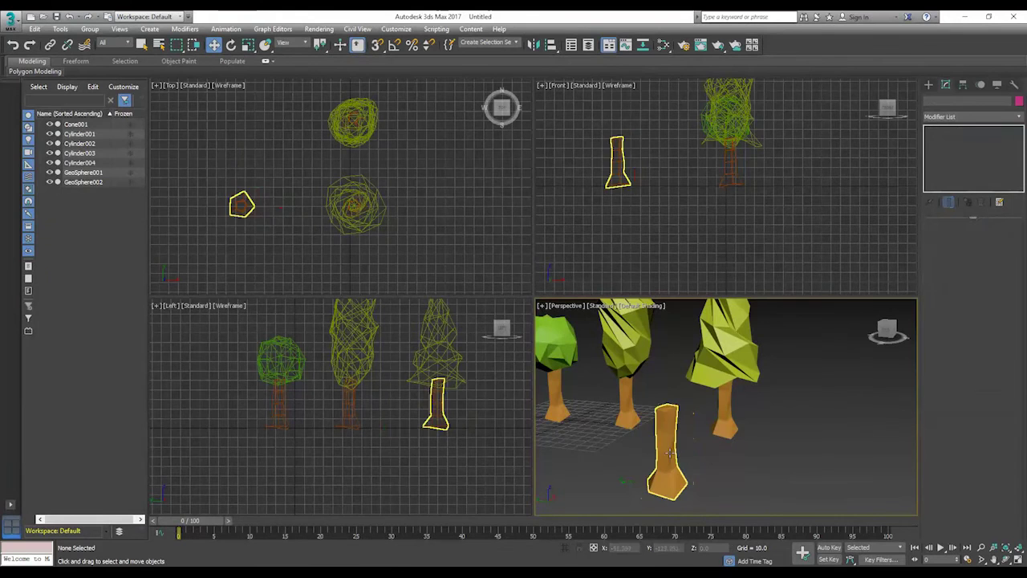
left_click(668, 453)
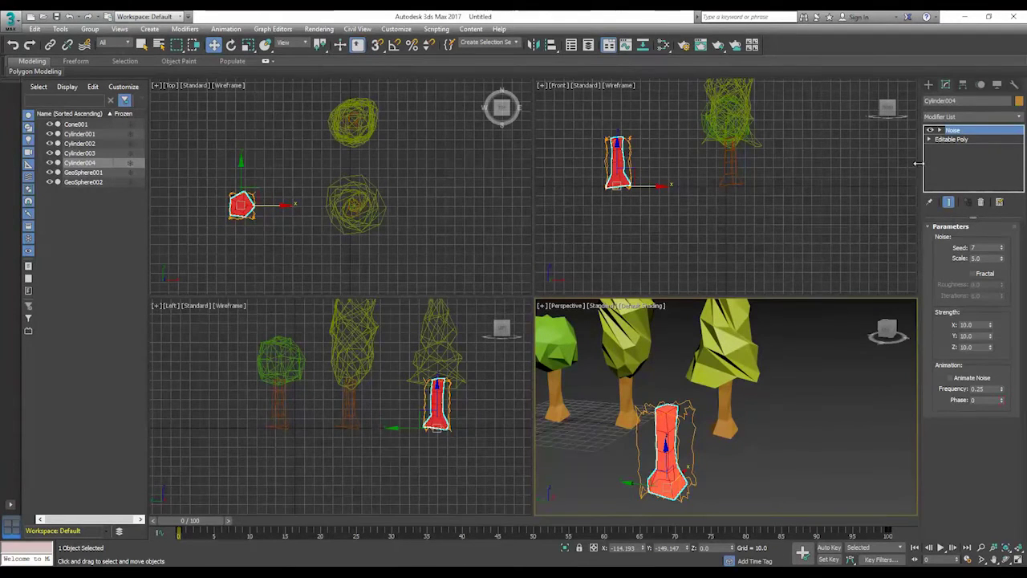
left_click(948, 203)
left_click(949, 139)
left_click(952, 130)
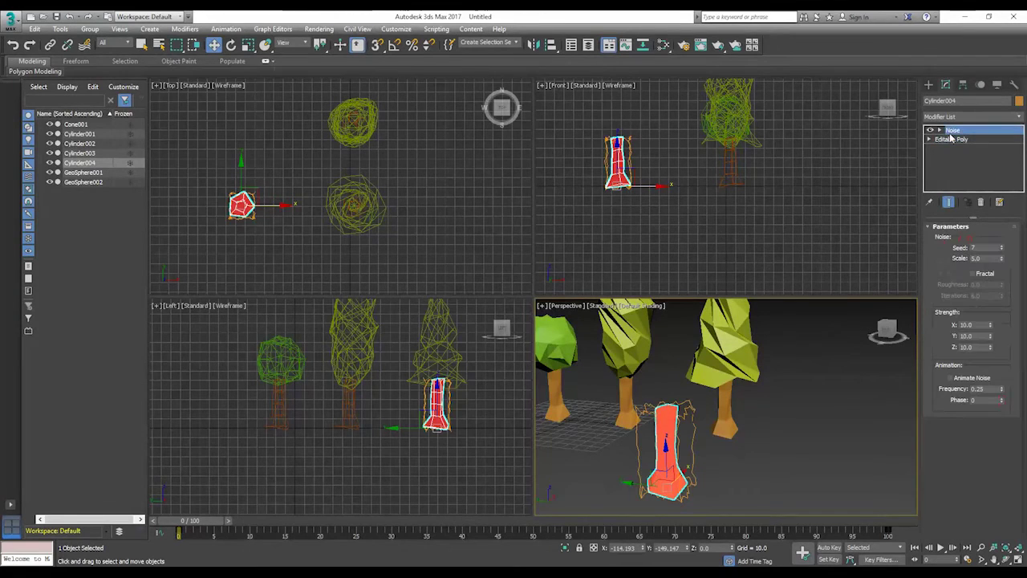
left_click(930, 141)
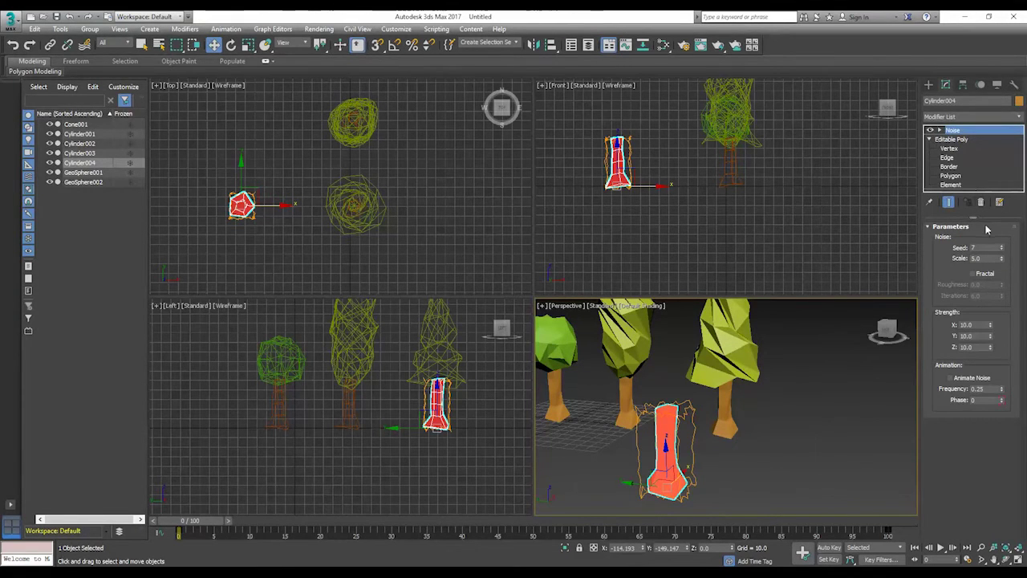
left_click(950, 176)
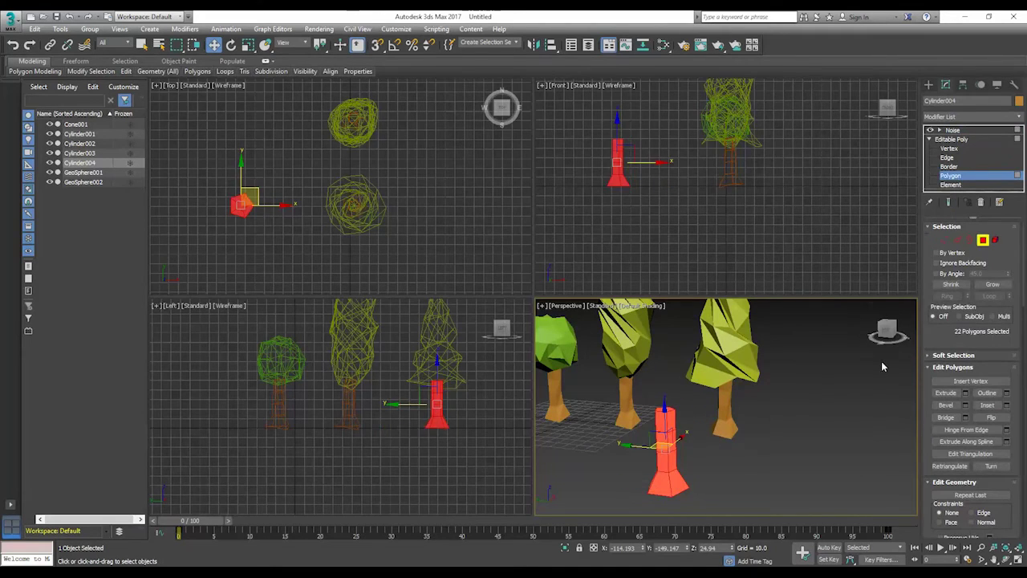
mouse_move(896, 330)
left_mouse_down()
mouse_move(919, 332)
mouse_move(887, 335)
mouse_move(897, 336)
left_mouse_up()
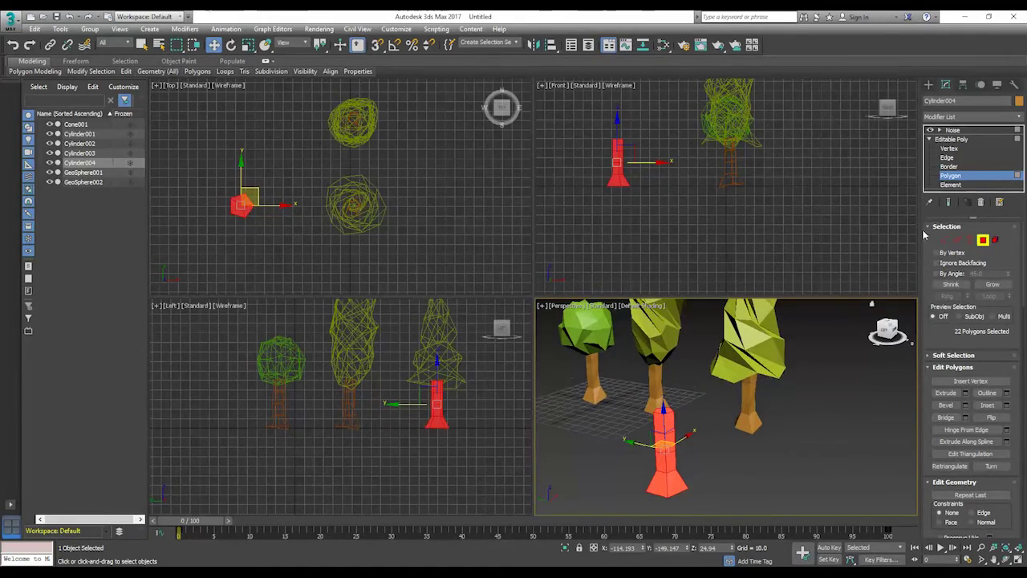
left_click(667, 419)
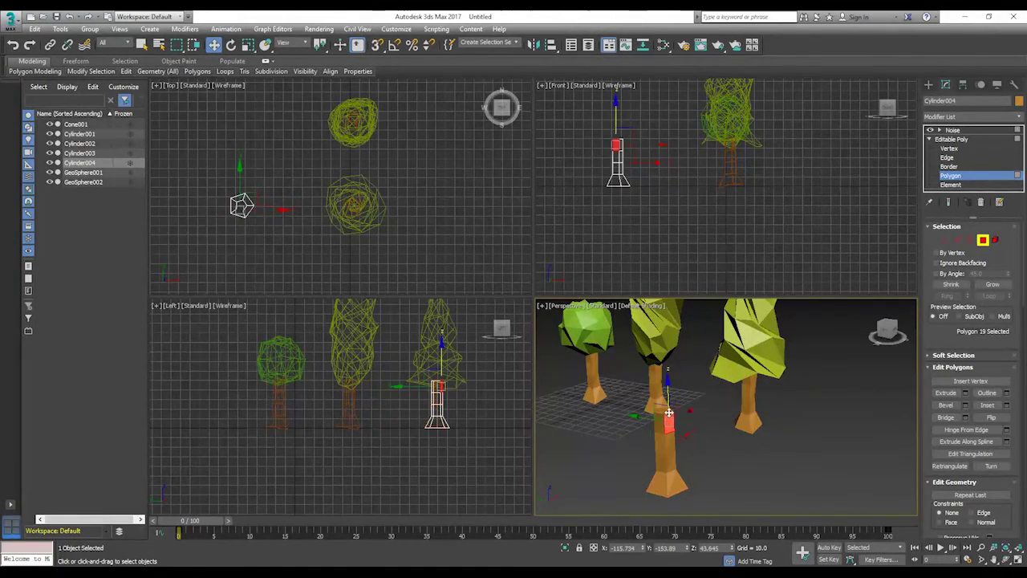
key("ctrl+z")
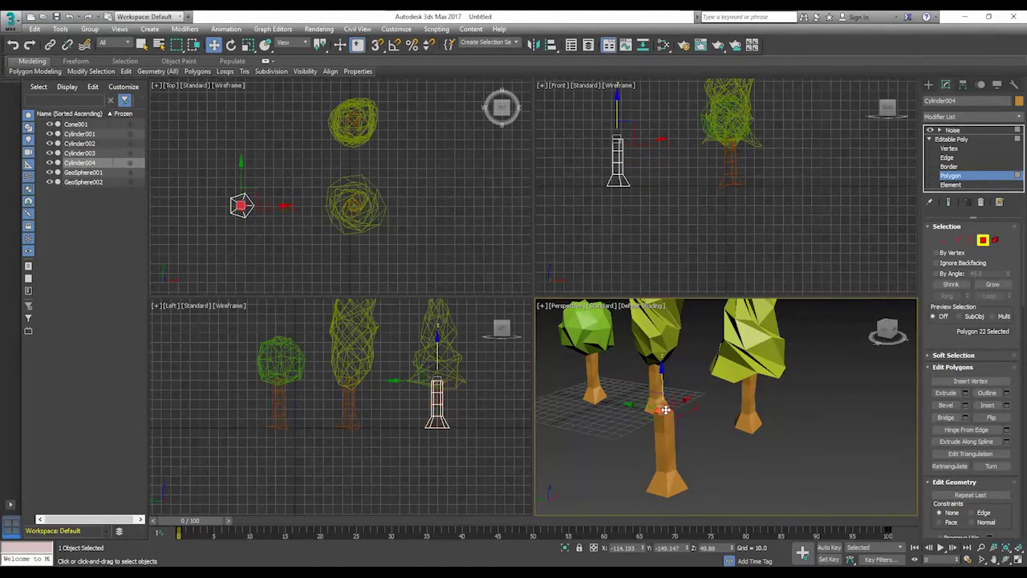
Step: Extrude the copied trunk's top polygon by 10 and raise it to about Z 66
left_click(966, 392)
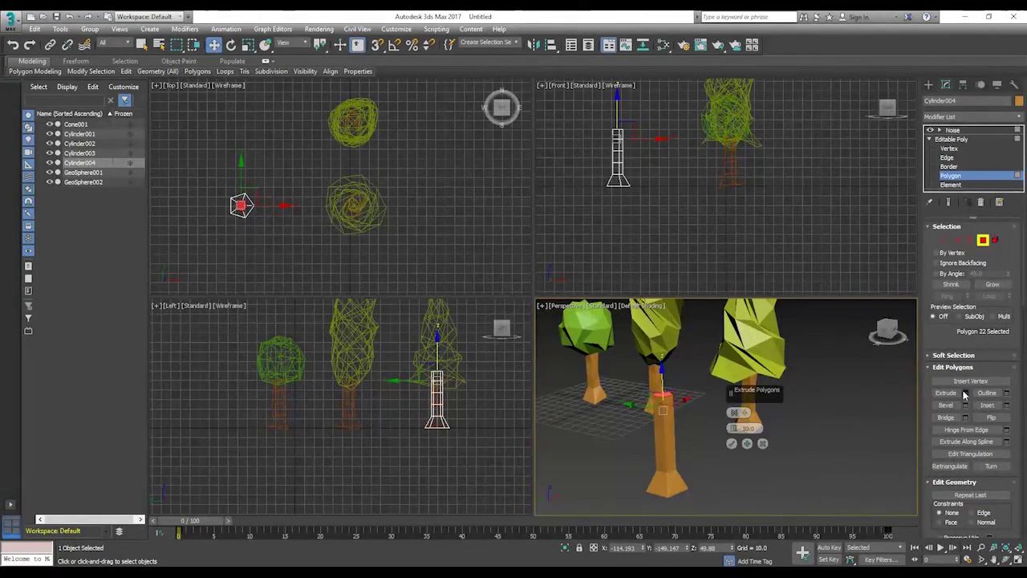
left_click(732, 444)
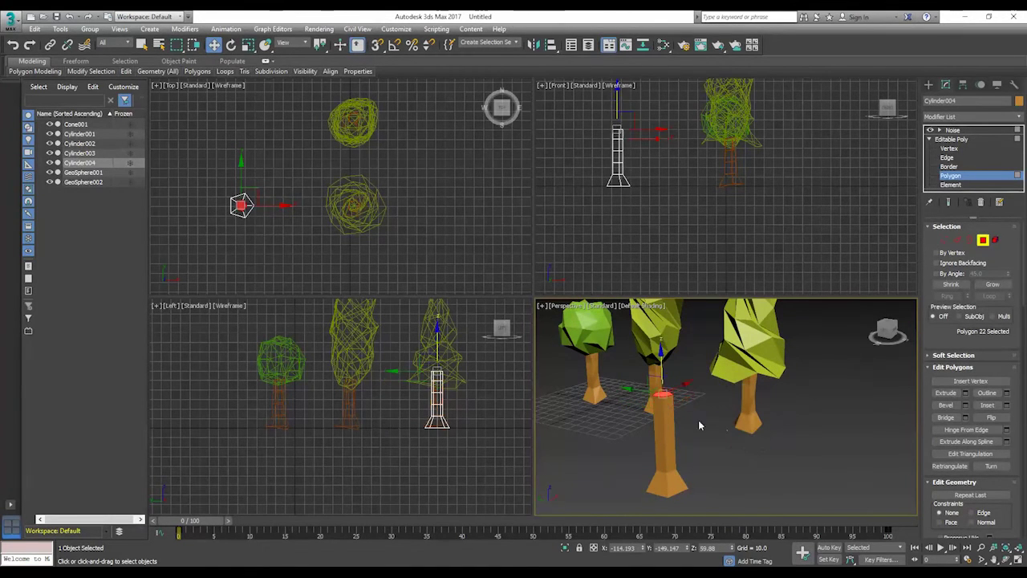
left_click_drag(658, 364, 659, 342)
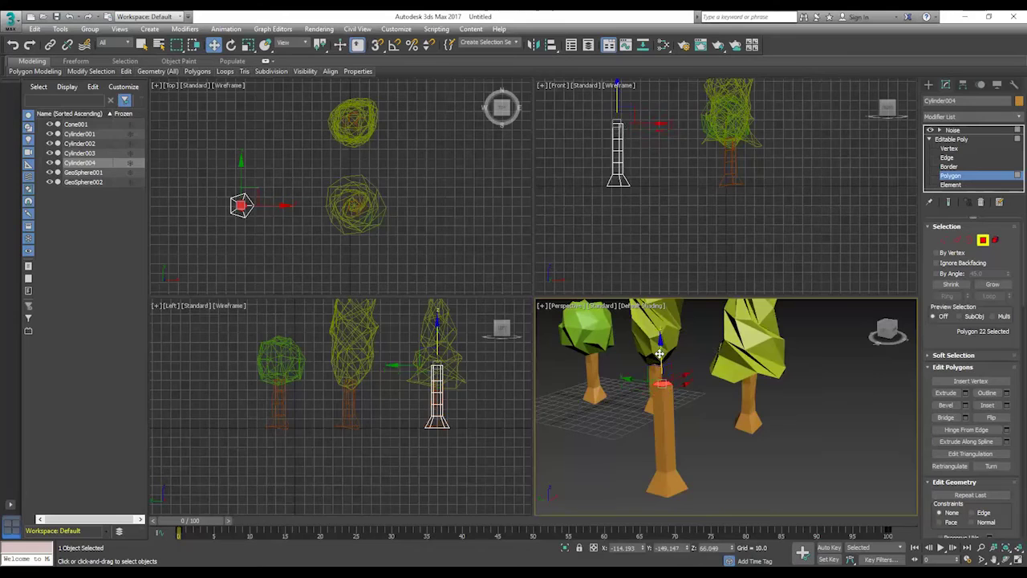
Step: Turn on Edged Faces shading in the perspective viewport
left_click(544, 309)
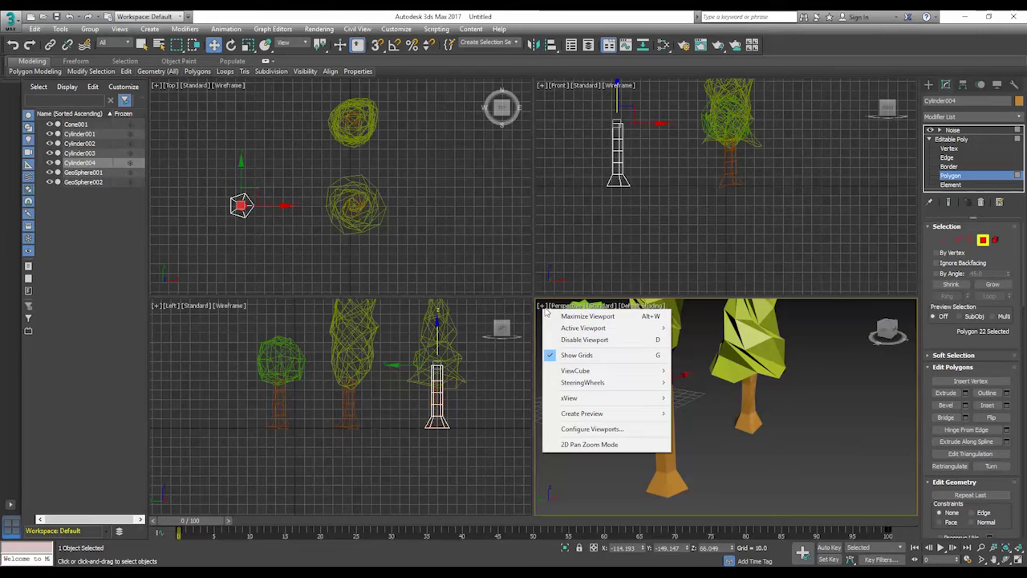
left_click(634, 308)
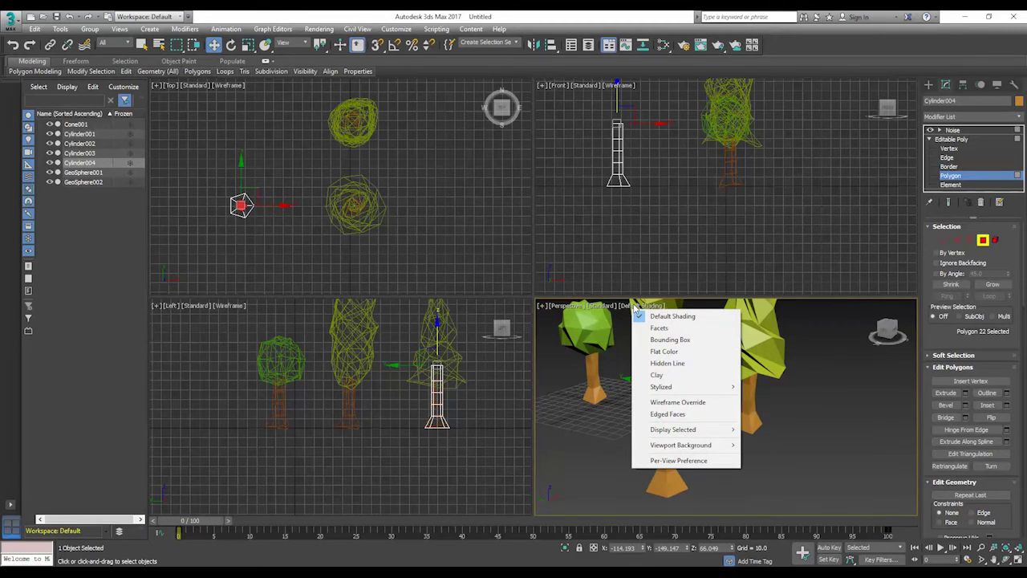
left_click(668, 414)
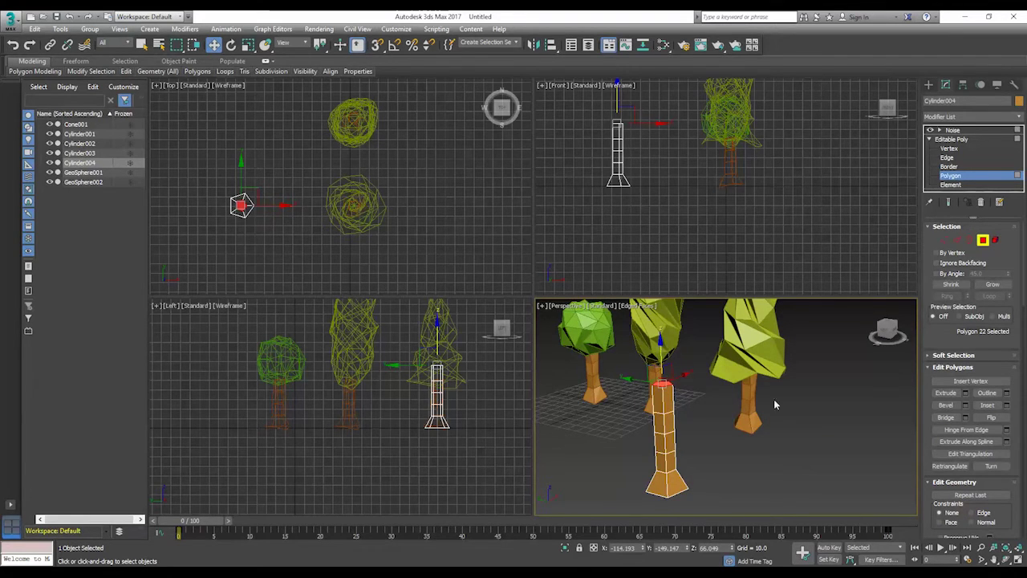
Step: Connect two neighbouring vertical edges of the copied trunk's top section with one segment, splitting the face between them
left_click(957, 239)
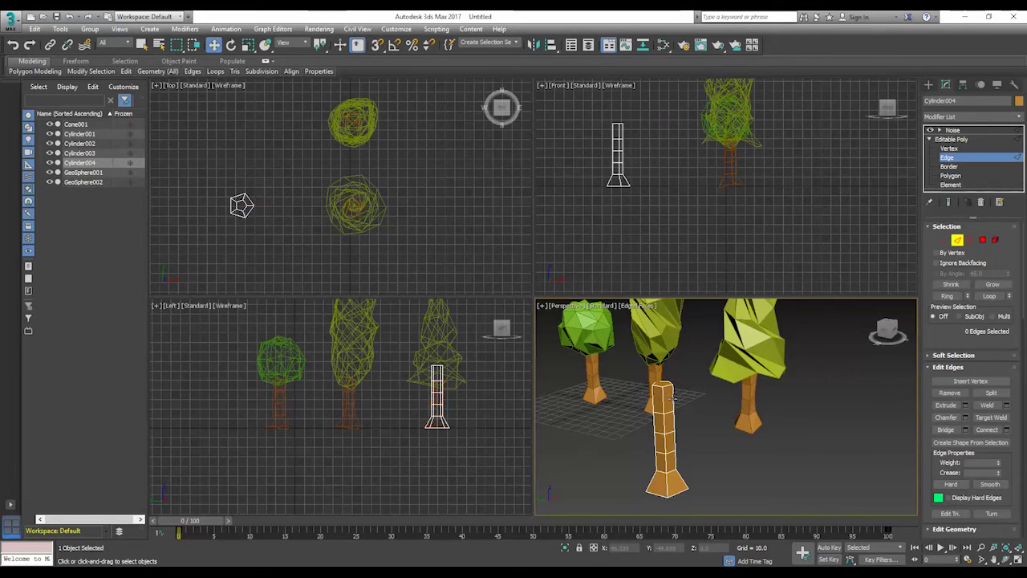
left_click(664, 396)
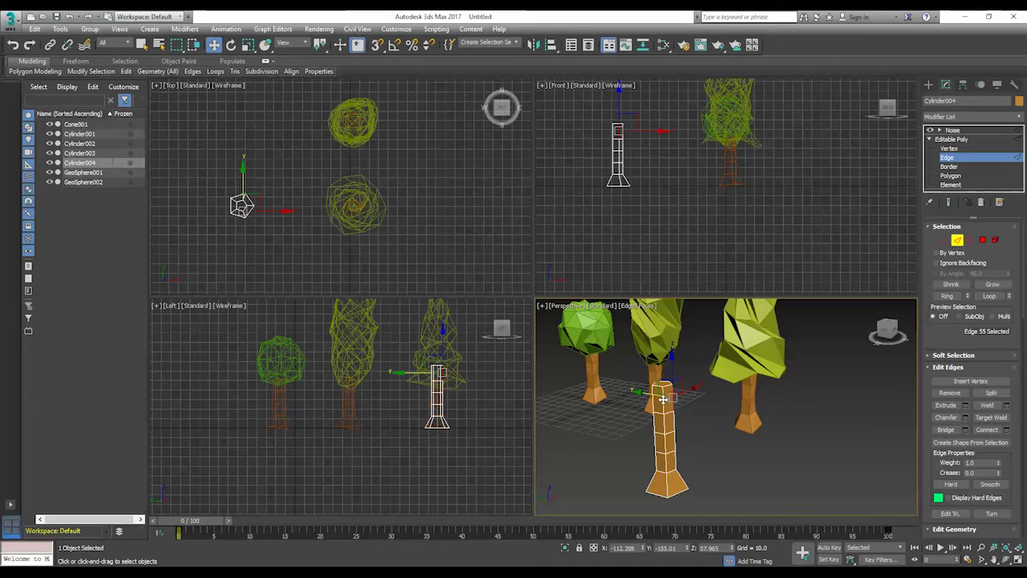
left_click(661, 400, "ctrl")
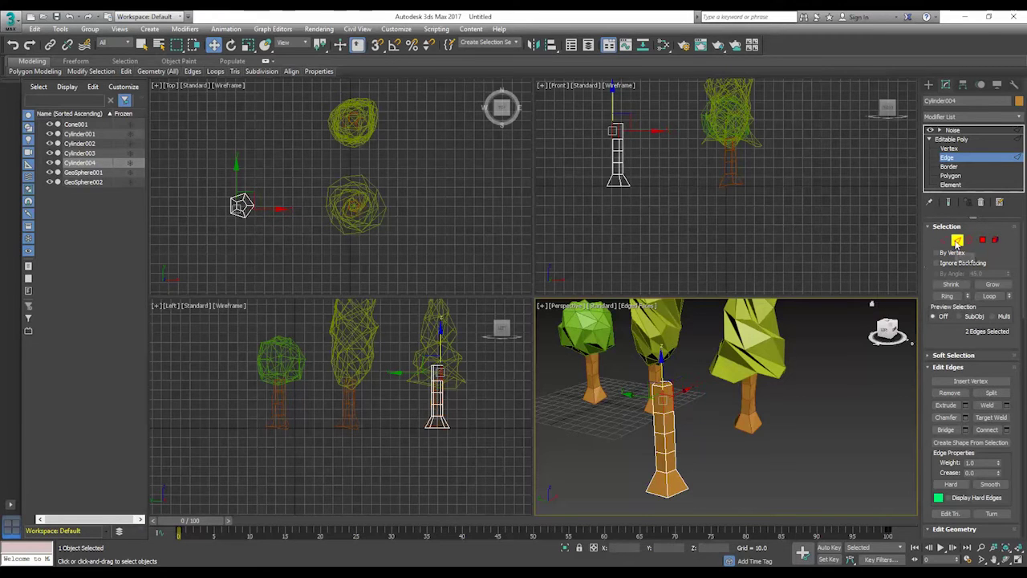
scroll(661, 400, "up", 3)
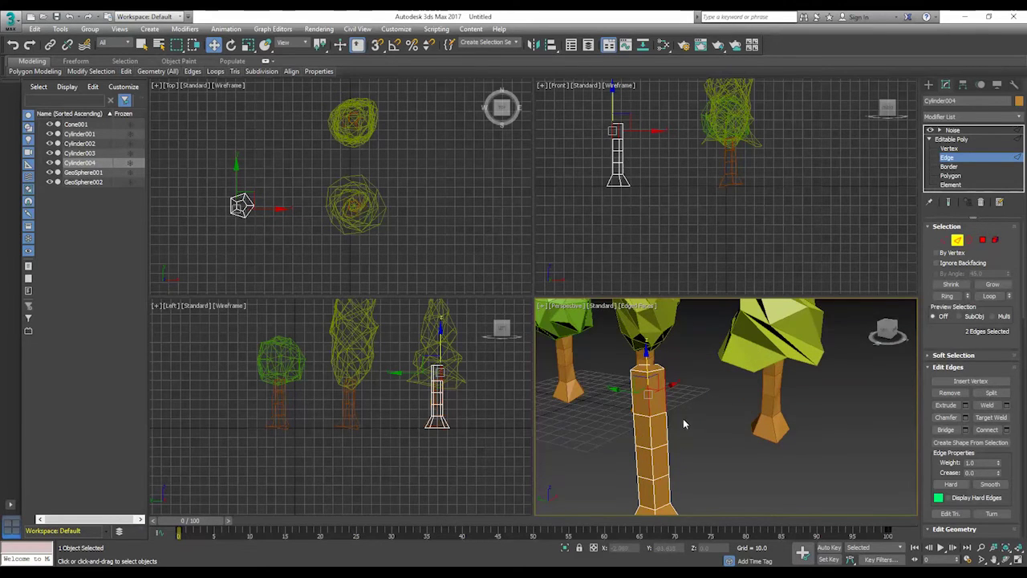
left_click(1008, 434)
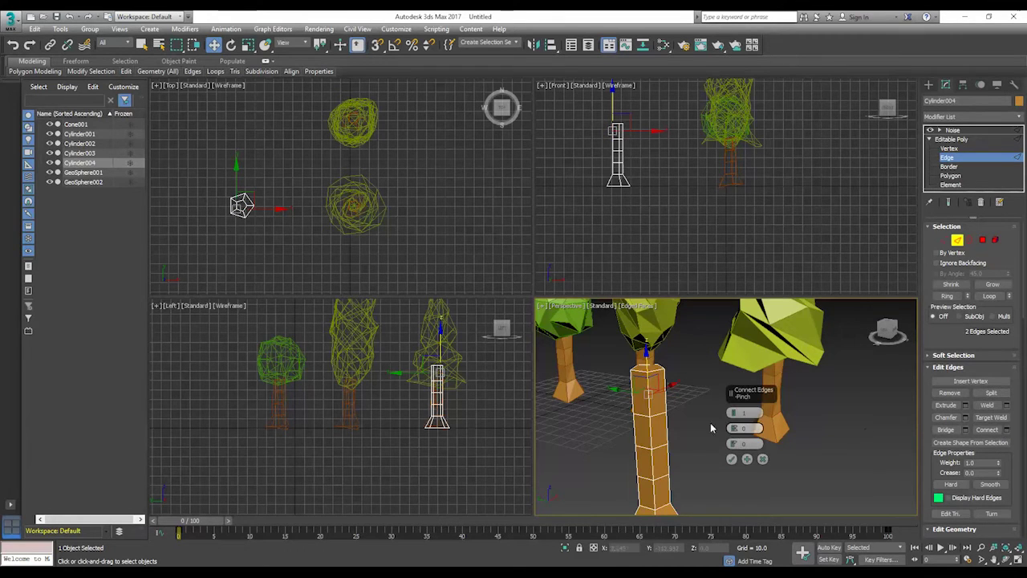
scroll(661, 423, "up", 2)
scroll(690, 424, "up", 2)
middle_click_drag(662, 424, 712, 468)
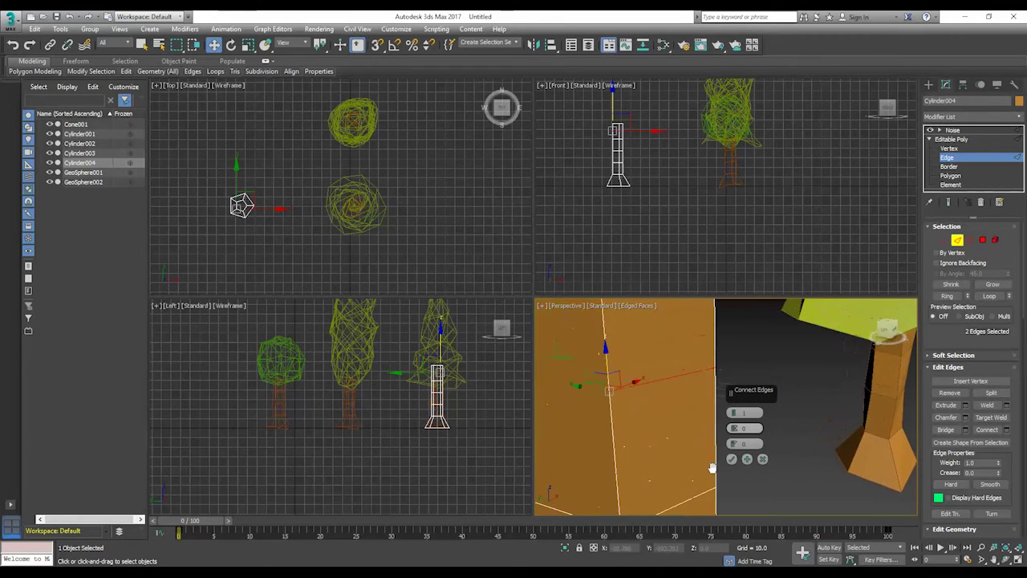
scroll(668, 402, "down", 4)
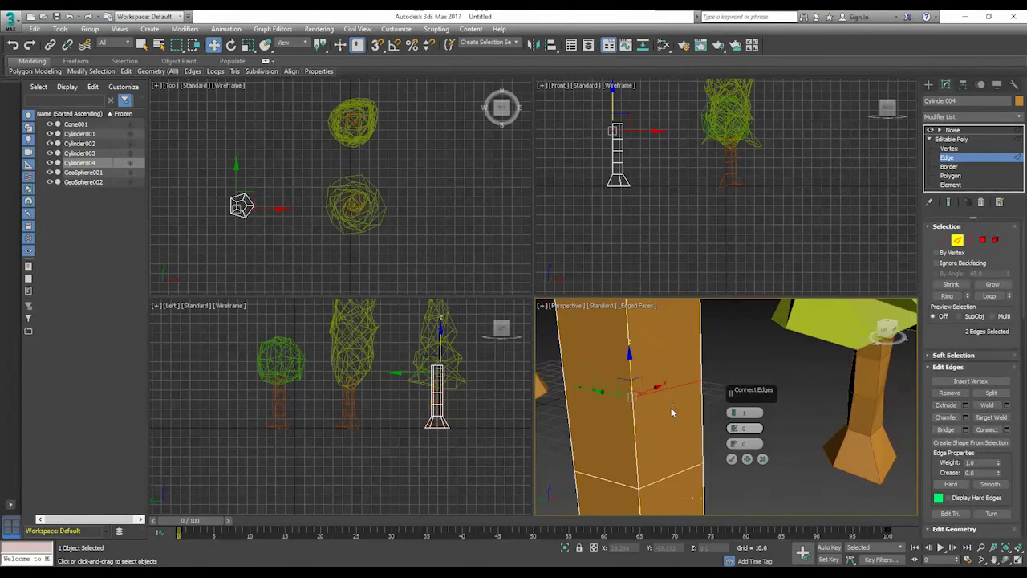
left_click(732, 460)
scroll(732, 459, "down", 2)
middle_click_drag(749, 475, 728, 450)
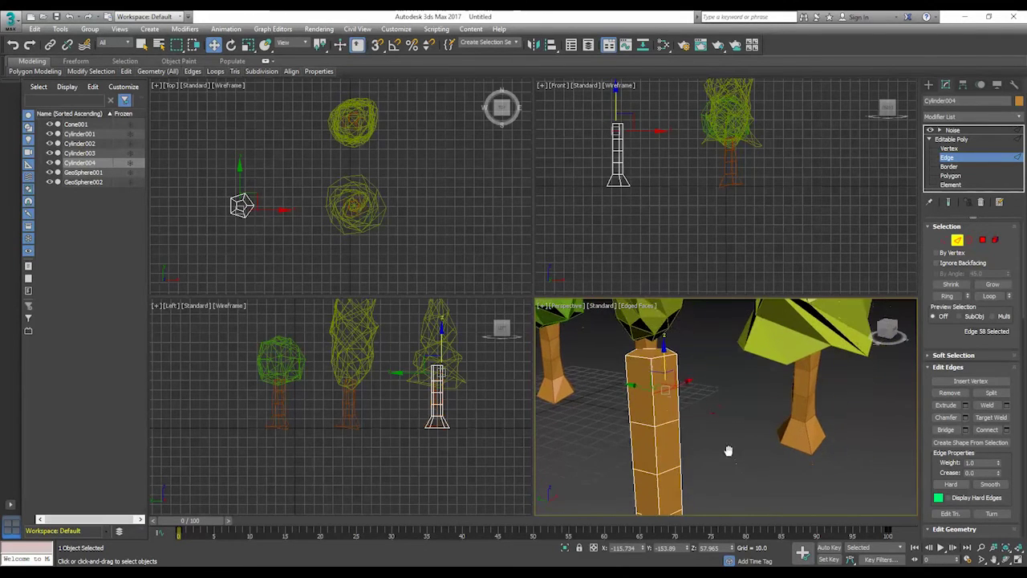
Step: Extrude the lower small polygon of the split trunk face by 10 to start a side branch
key("4")
left_click(673, 396)
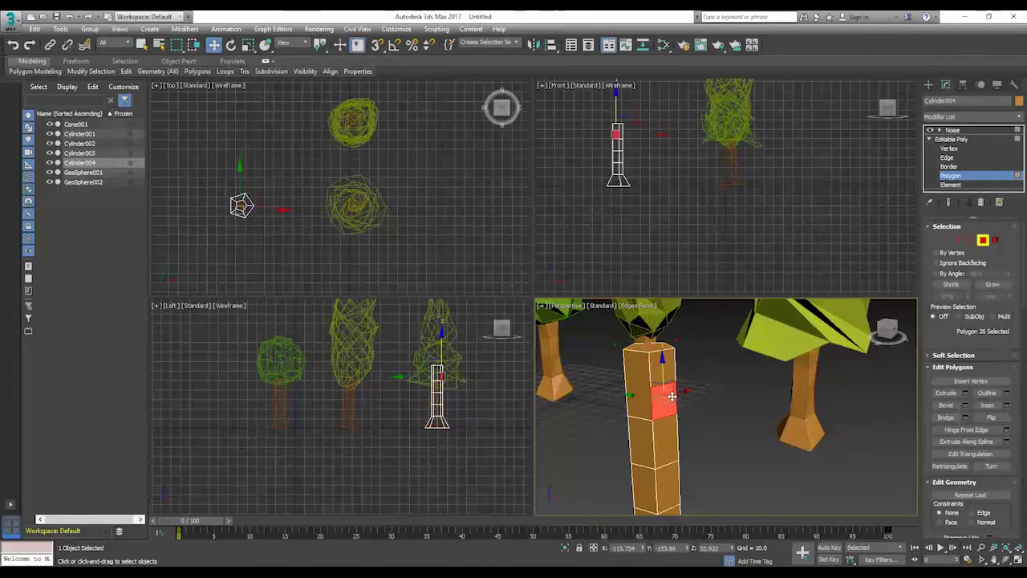
scroll(720, 447, "down", 3)
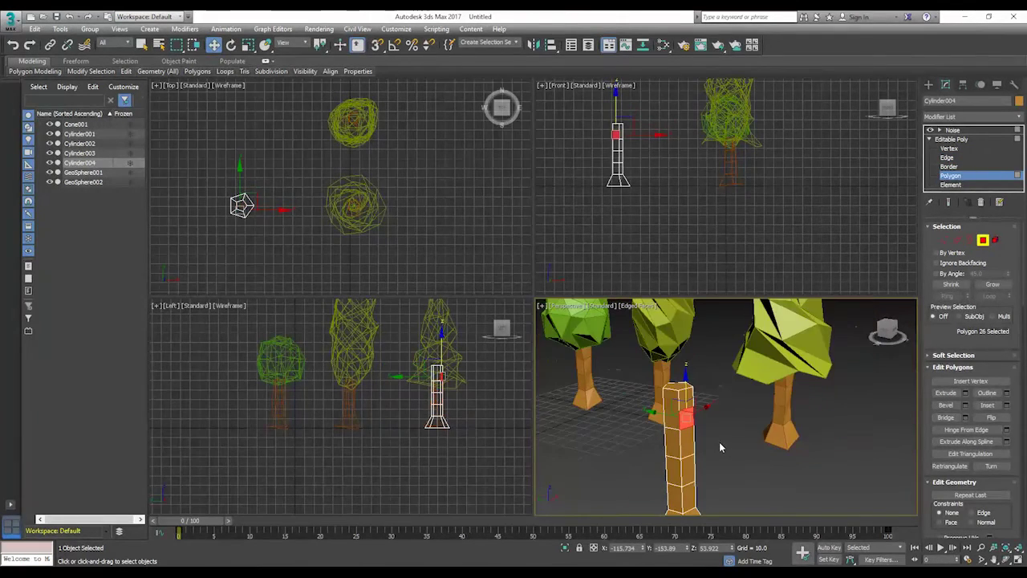
left_click(965, 394)
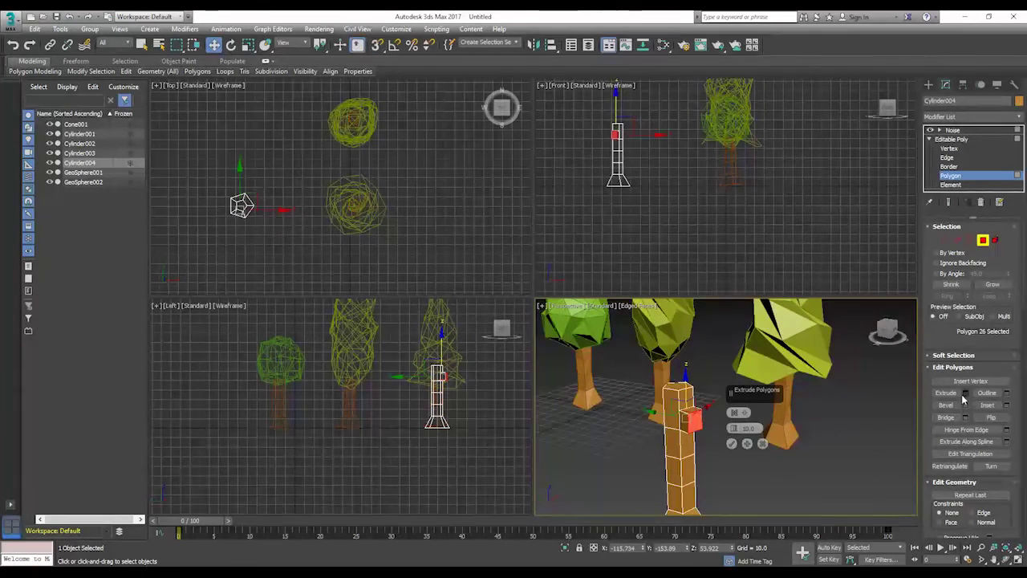
left_click(731, 444)
Step: Pull the branch's end polygon outward and up to about Y -181.3, Z 62.6, and scale it to about 53 percent
middle_click_drag(811, 426, 793, 441, "alt")
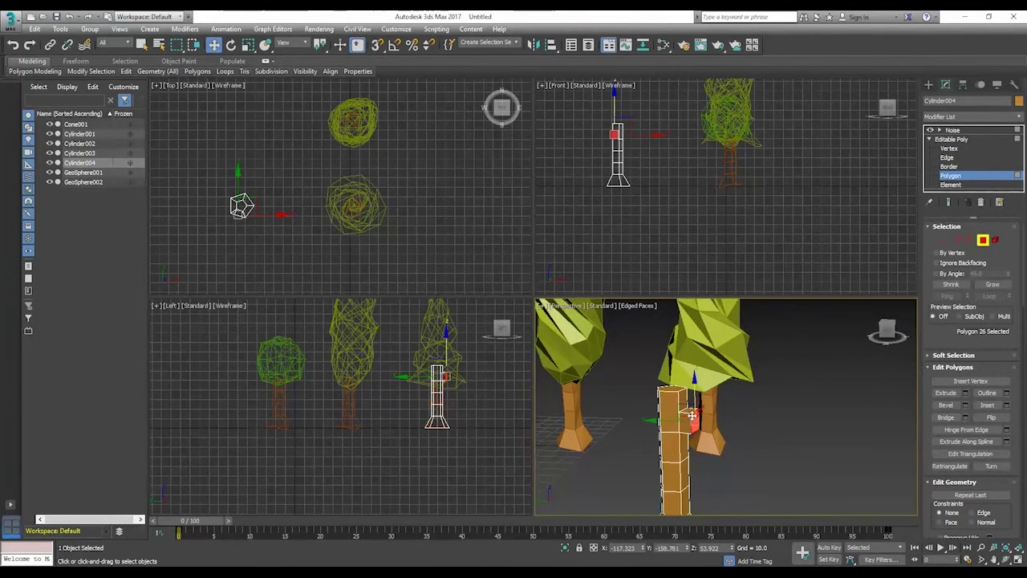
middle_click_drag(744, 426, 731, 439, "alt")
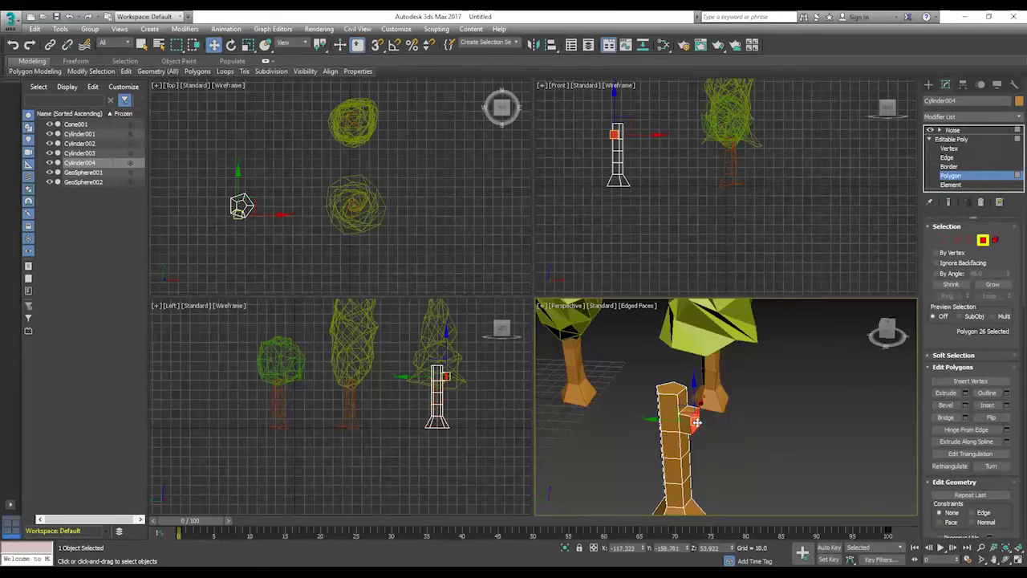
left_click_drag(697, 413, 759, 425)
left_click_drag(754, 390, 756, 361)
left_click_drag(879, 336, 791, 390)
middle_click_drag(770, 428, 848, 415, "alt")
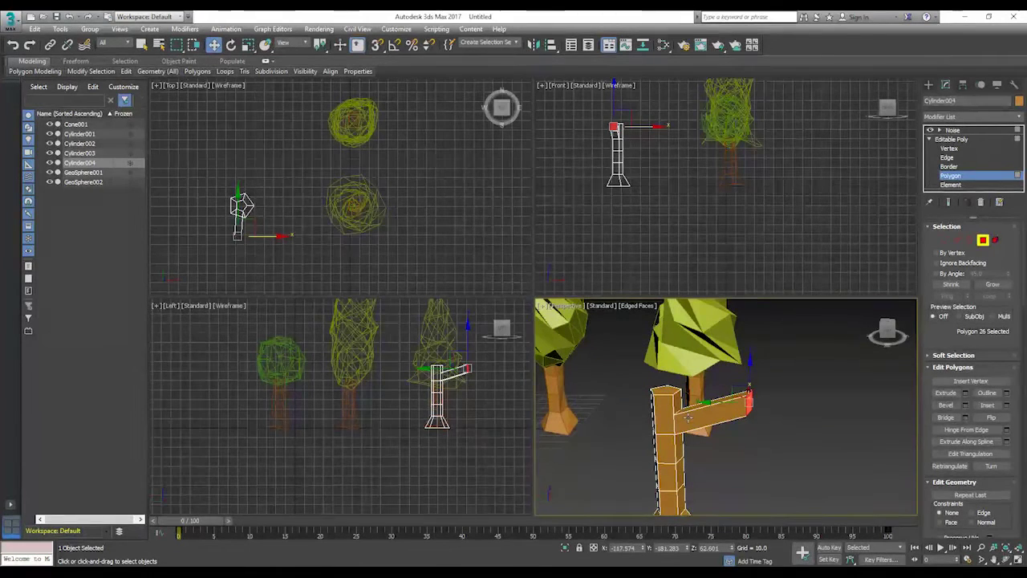
left_click(248, 44)
left_click_drag(754, 402, 756, 453)
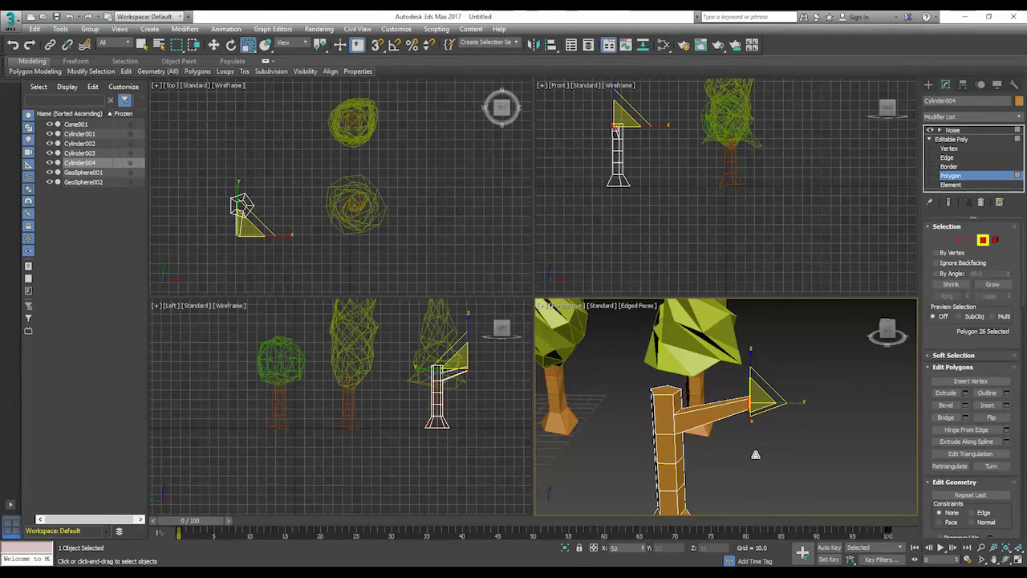
Step: Extrude the branch's end polygon by 10 and move it outward and up to about Y -196.6, Z 71.6
left_click(966, 392)
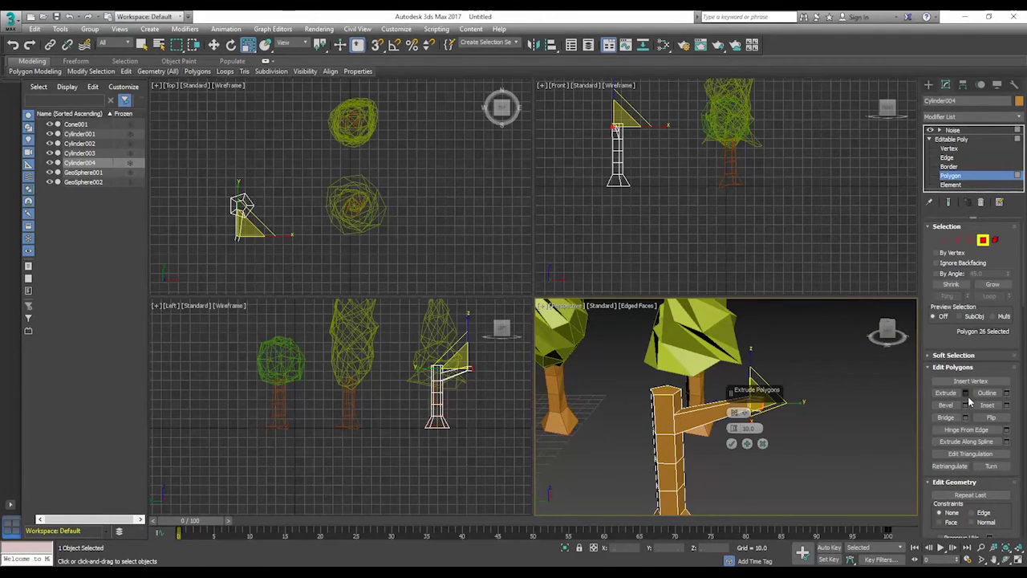
left_click(733, 443)
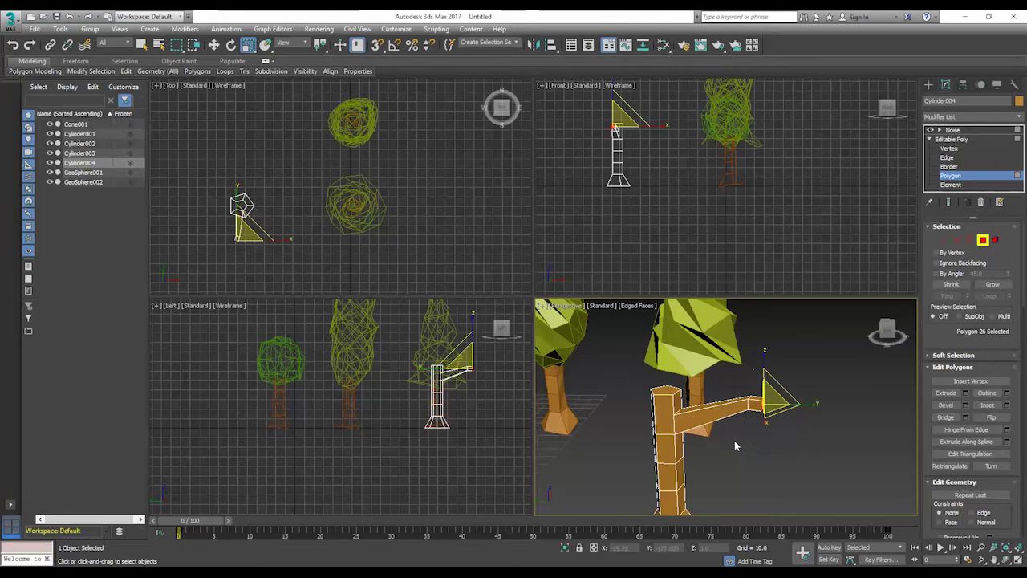
left_click(213, 46)
left_click_drag(766, 364, 773, 345)
left_click_drag(720, 381, 749, 385)
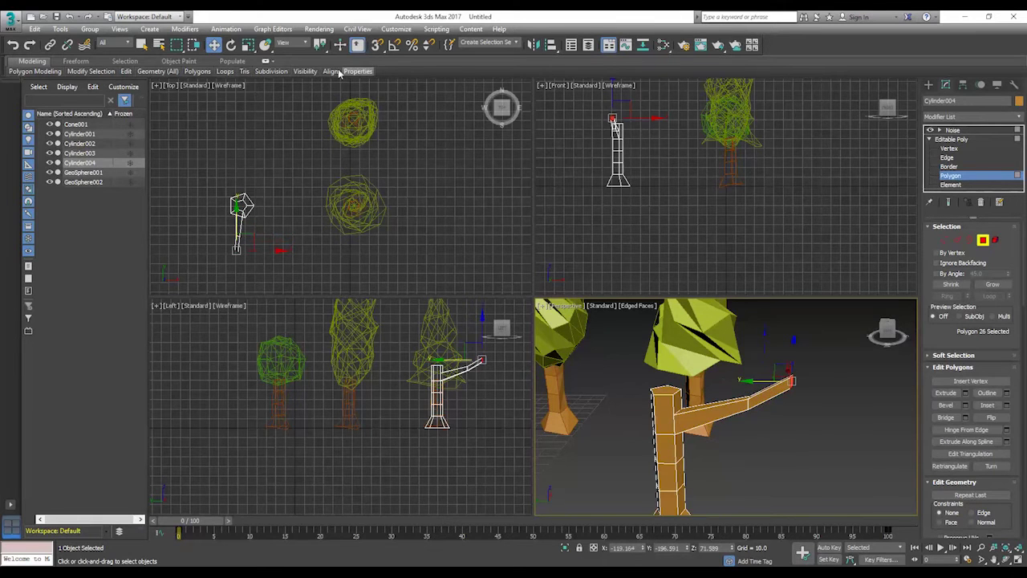
Step: Raise the trunk's top cap polygon to about Z 71.6 and scale it down to taper the trunk
left_click(247, 47)
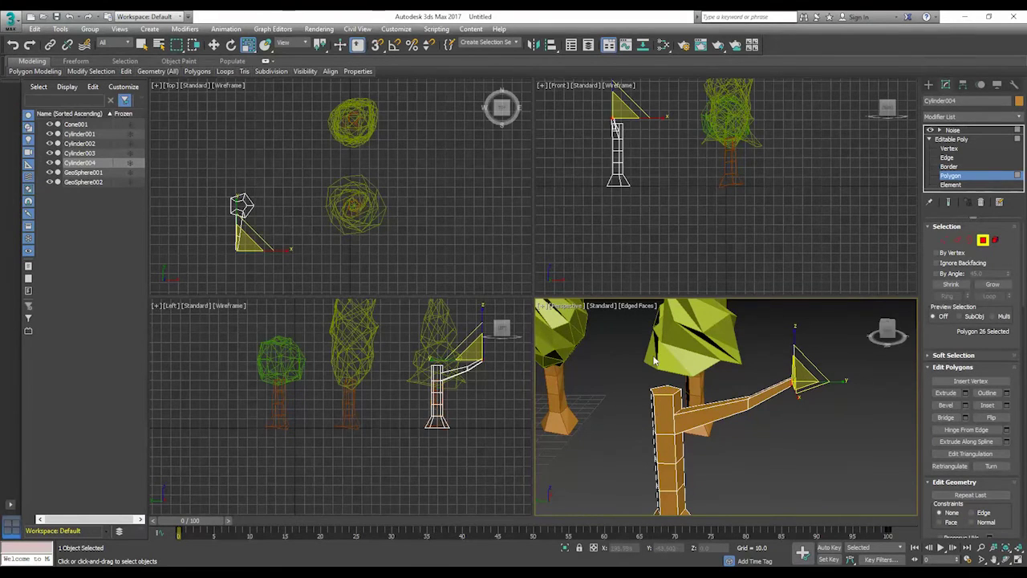
left_click(658, 392)
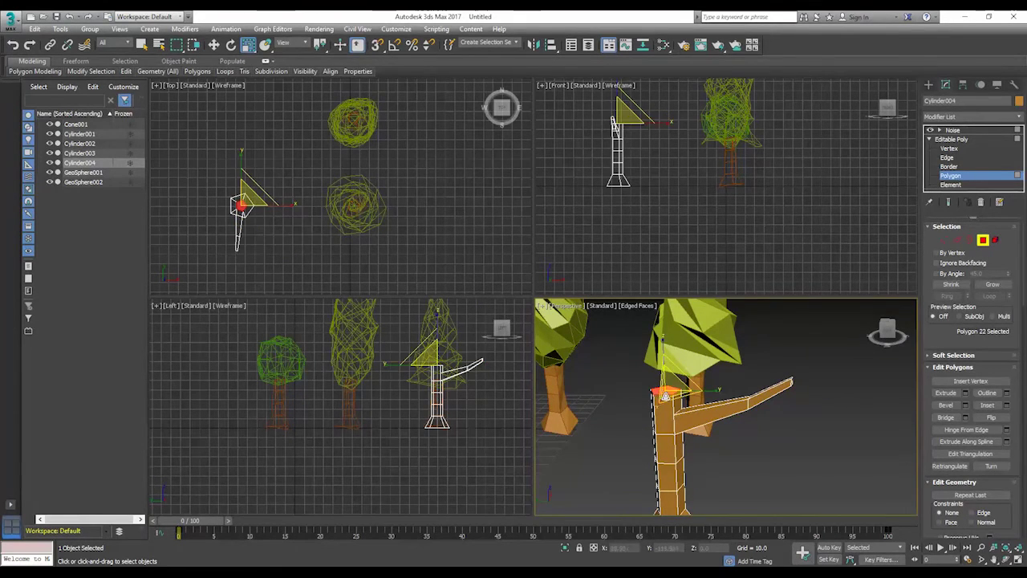
left_click(213, 44)
left_click_drag(664, 358, 660, 343)
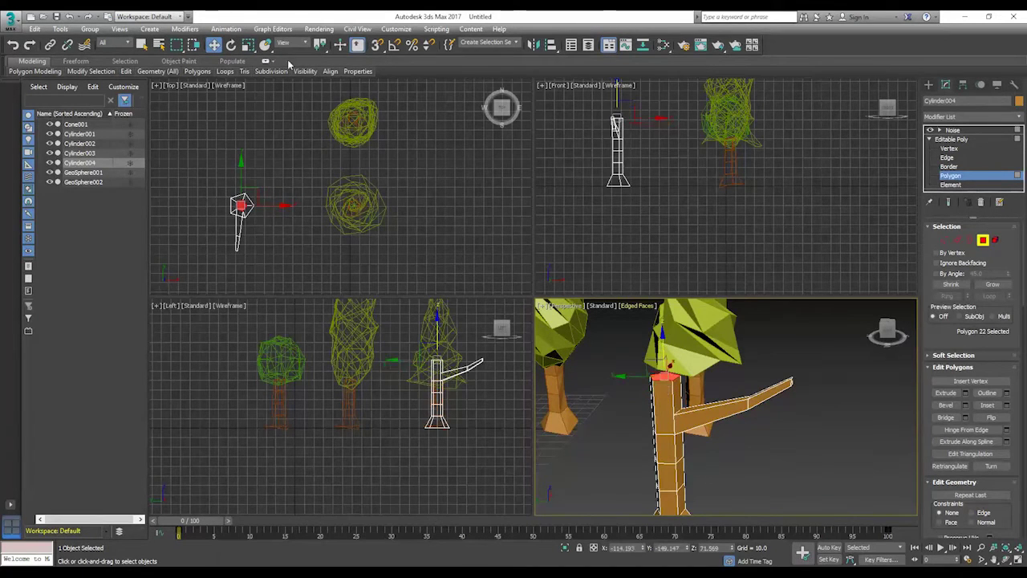
left_click(248, 44)
left_click_drag(667, 378, 685, 423)
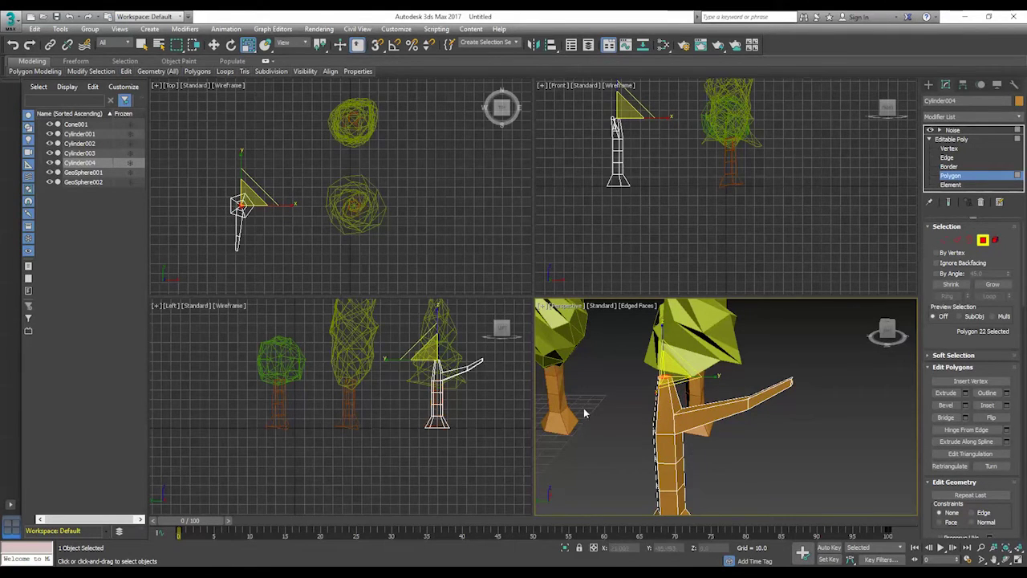
Step: Raise the narrowed trunk tip to about Z 78.6
left_click(214, 45)
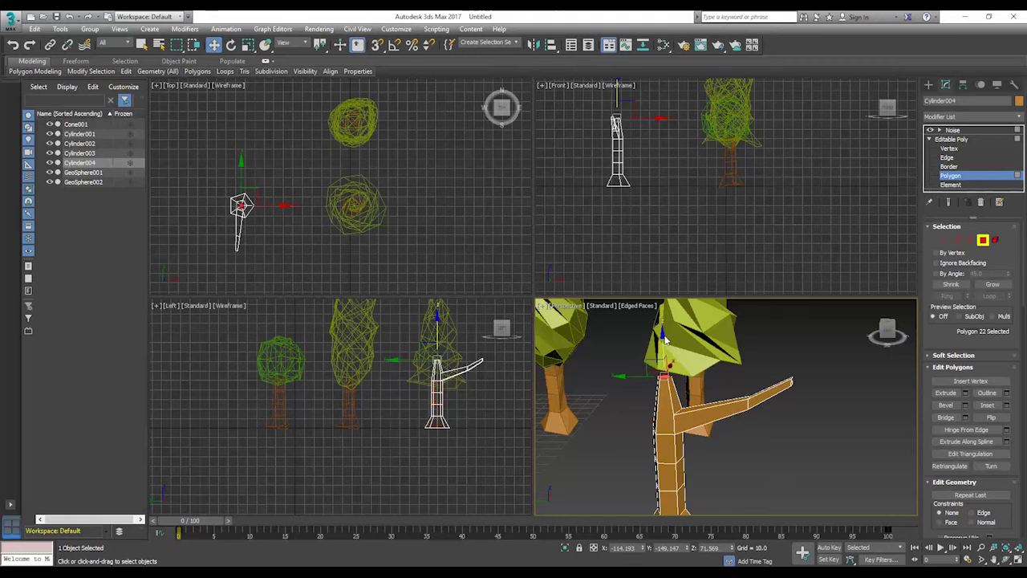
left_click_drag(662, 335, 662, 316)
left_click_drag(898, 340, 886, 353)
scroll(826, 386, "down", 3)
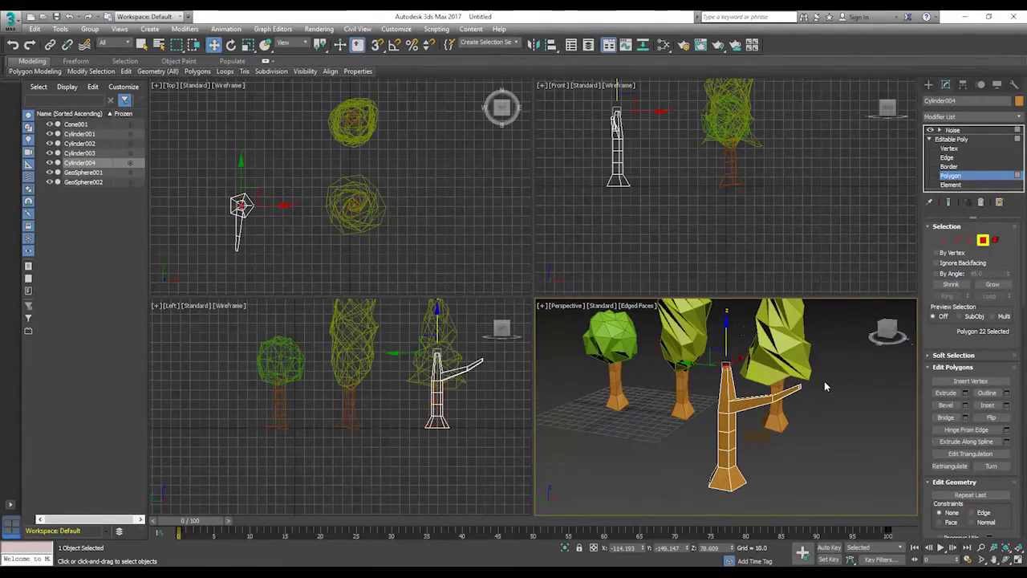
mouse_move(849, 384)
middle_mouse_down("alt")
mouse_move(791, 387)
mouse_move(794, 429)
mouse_move(854, 399)
mouse_move(859, 384)
middle_mouse_up("alt")
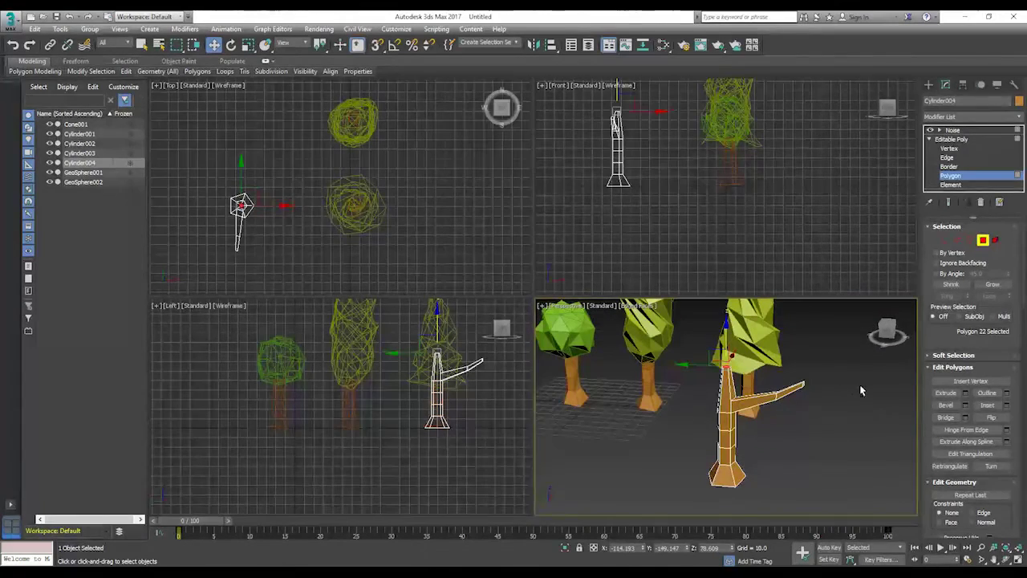
left_click(995, 240)
left_click(729, 407)
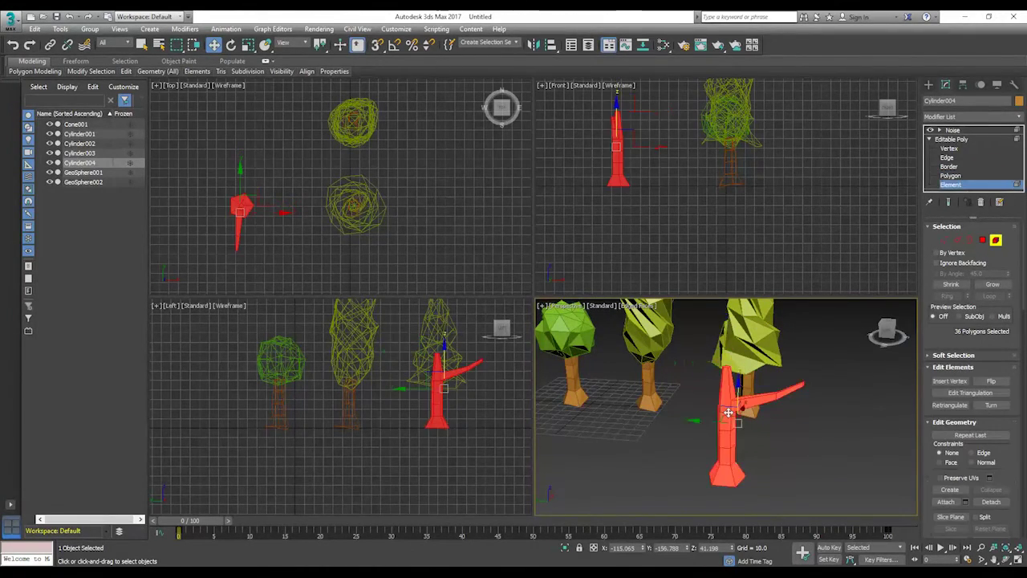
scroll(727, 409, "up", 3)
scroll(754, 408, "down", 2)
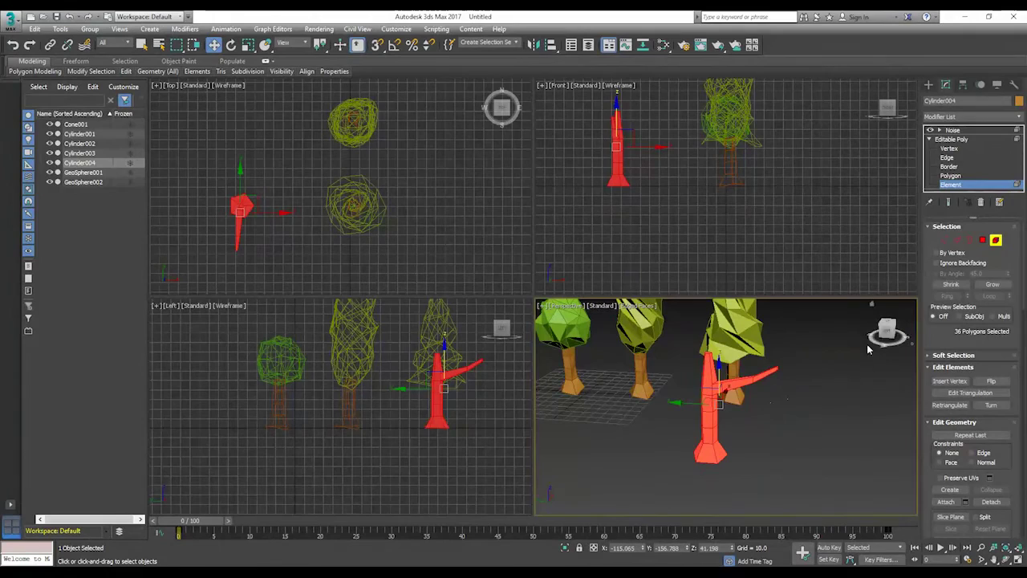
mouse_move(845, 386)
middle_mouse_down("alt")
mouse_move(750, 421)
mouse_move(863, 399)
mouse_move(824, 397)
mouse_move(831, 385)
middle_mouse_up("alt")
left_click(823, 410)
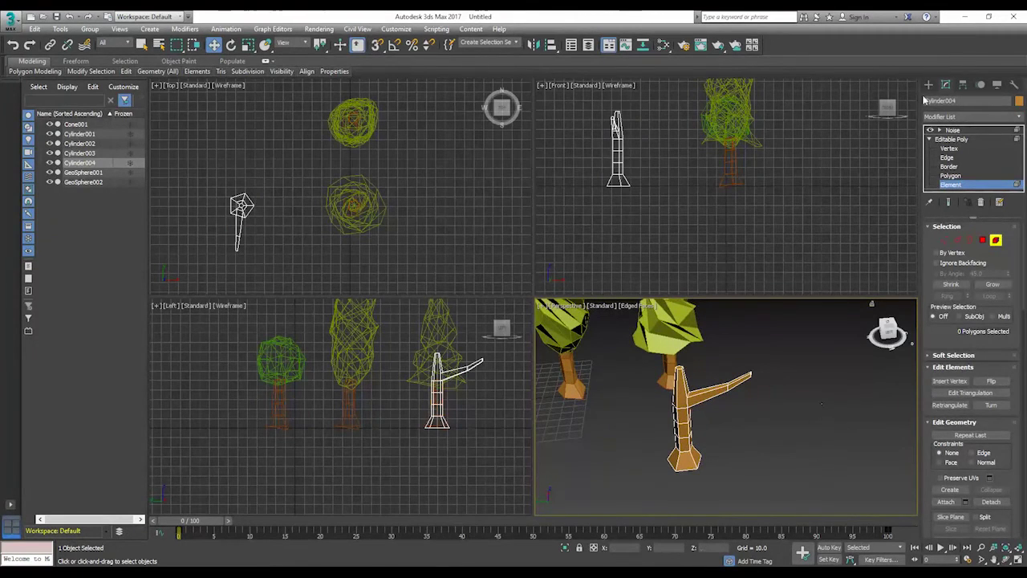
Step: Create a standard sphere with a radius of about 19.3 and 32 segments on the ground beside the branched trunk
left_click(929, 85)
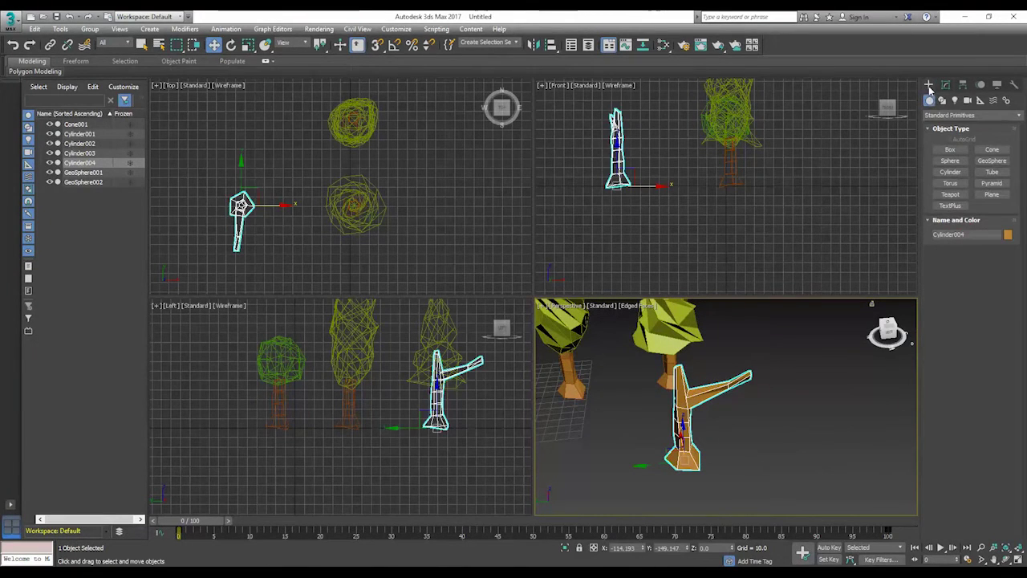
left_click(951, 161)
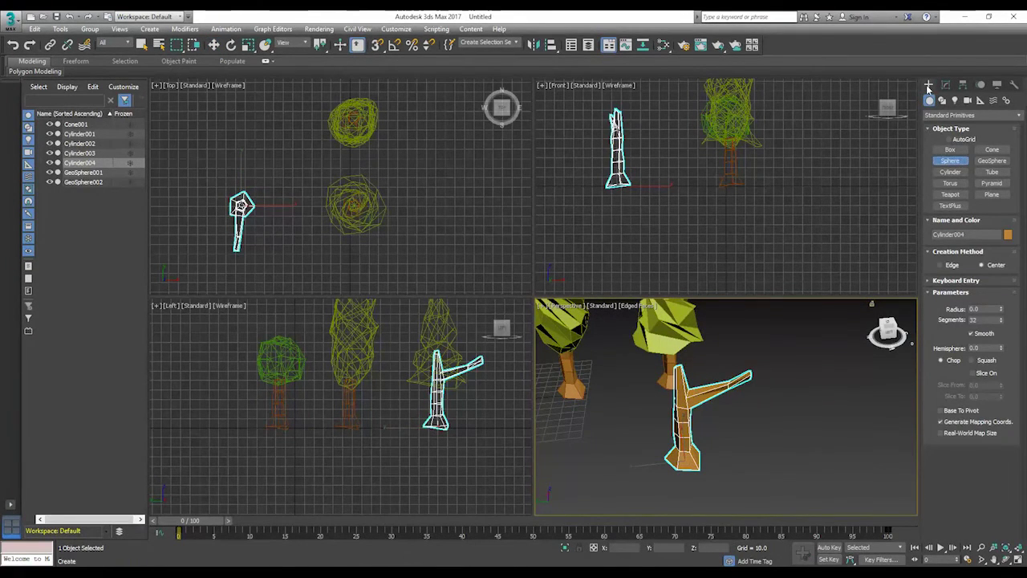
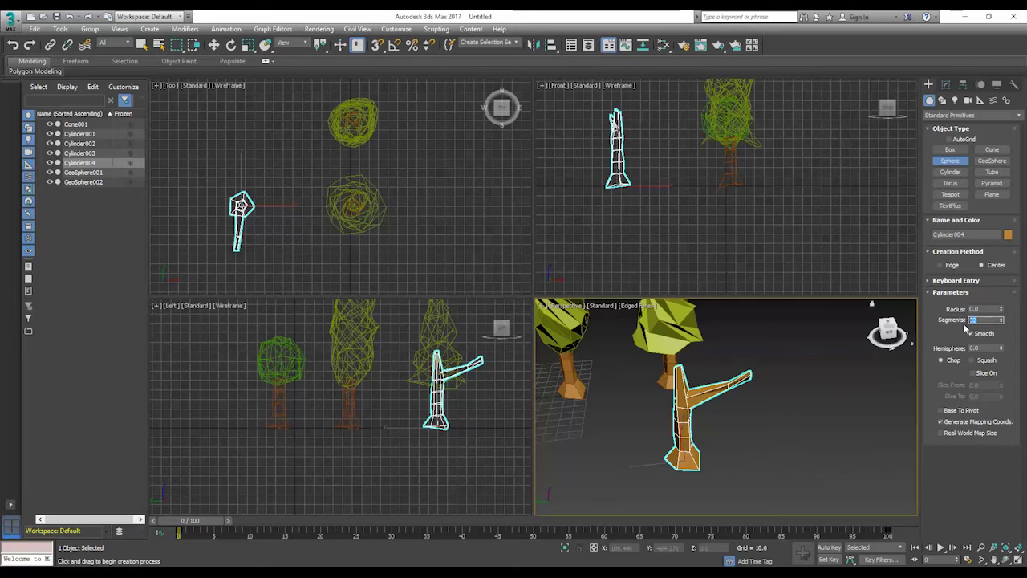
left_click_drag(736, 443, 761, 449)
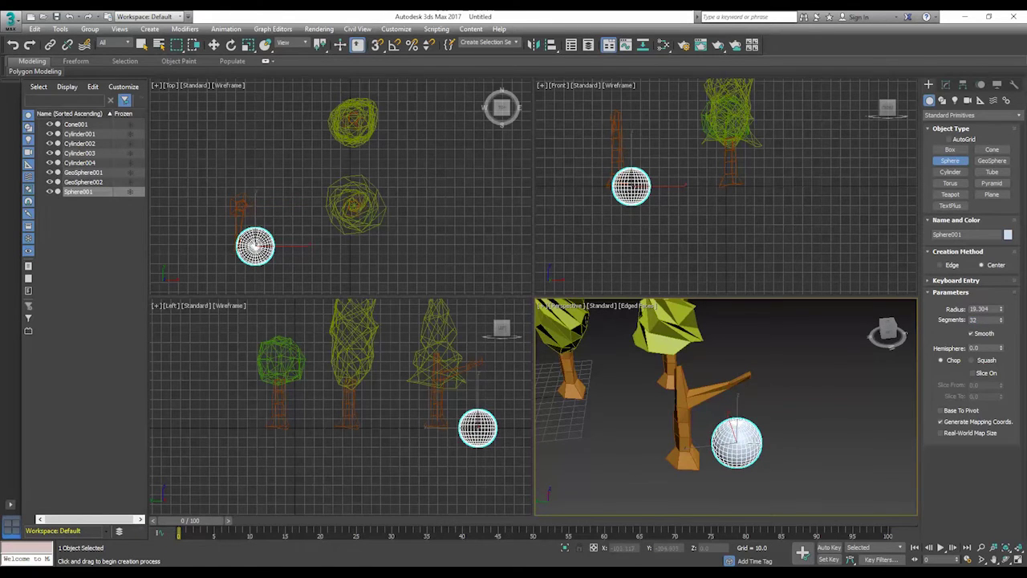
Step: Turn off Smooth on the sphere and reduce its segments, trying 10 before settling on 12
key("w")
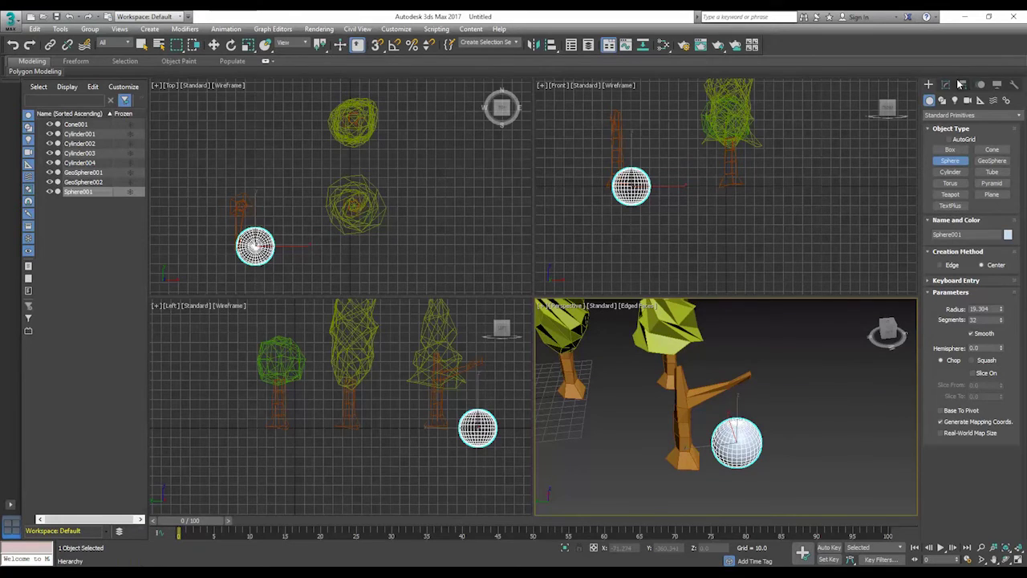
left_click(948, 85)
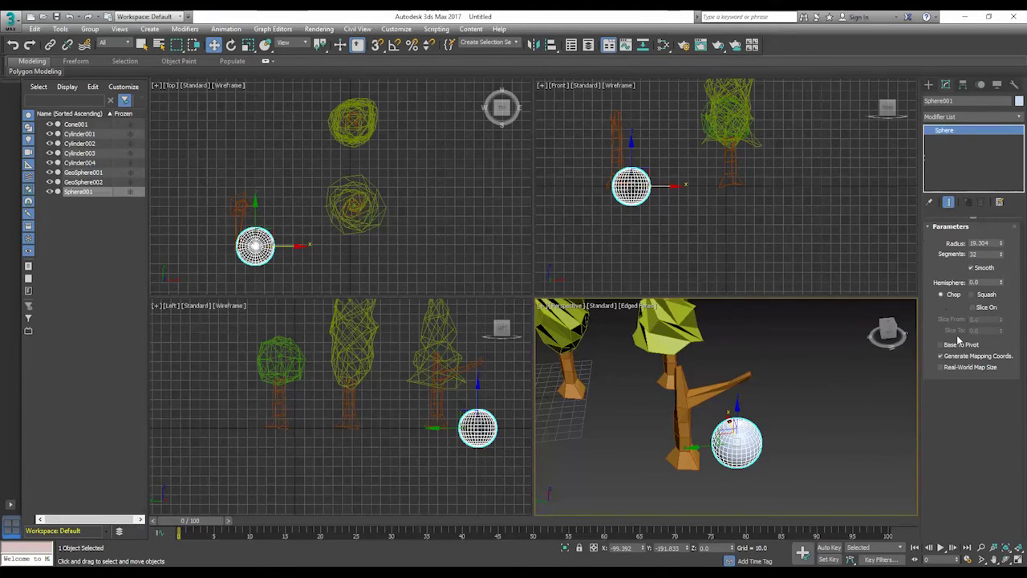
double_click(977, 254)
type("10")
key("Return")
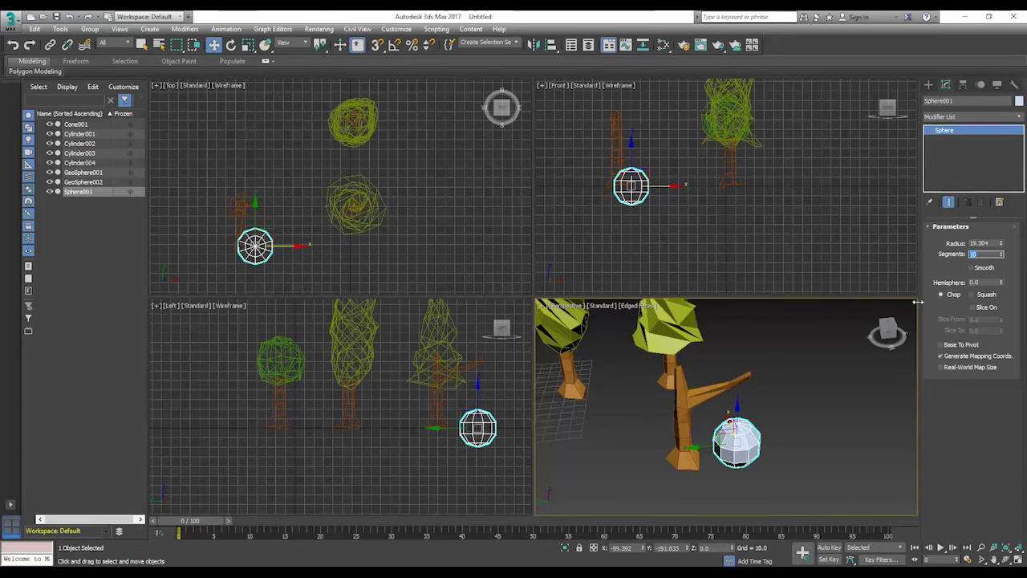
left_click(887, 330)
middle_click_drag(736, 388, 743, 399, "alt")
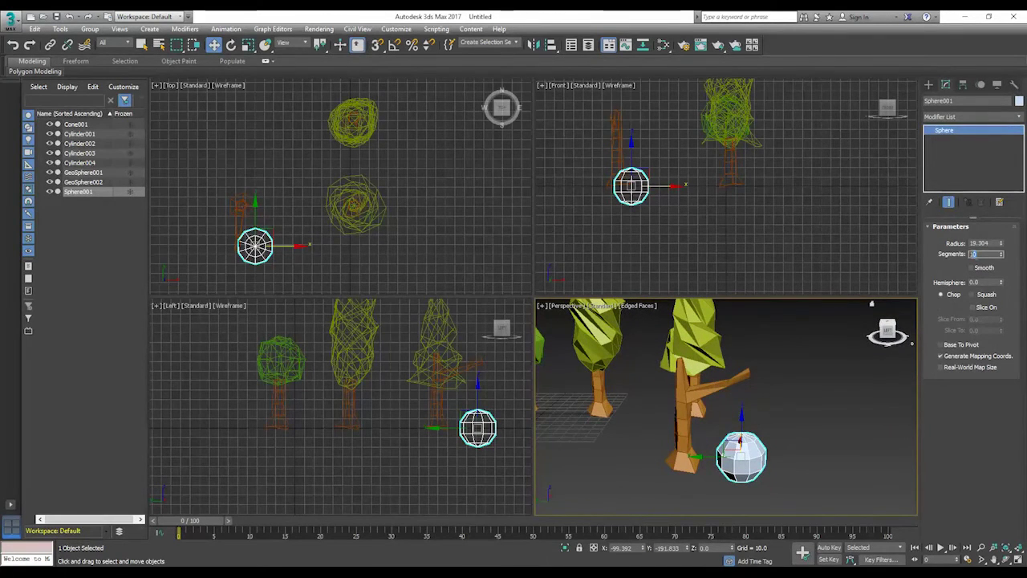
key("Return")
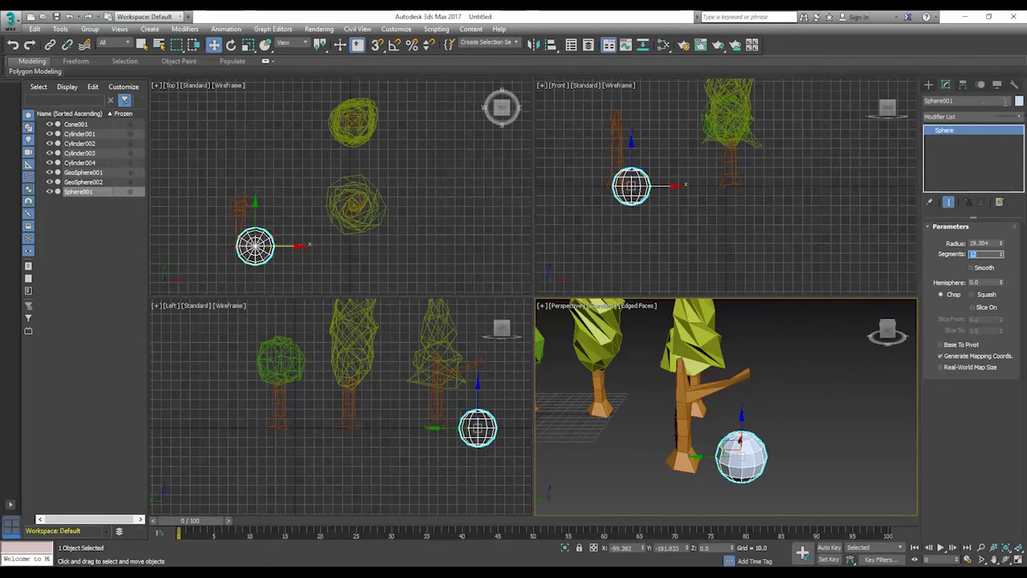
Step: Give the sphere a yellow-green object colour and raise it to about Z 81.3
left_click(1019, 102)
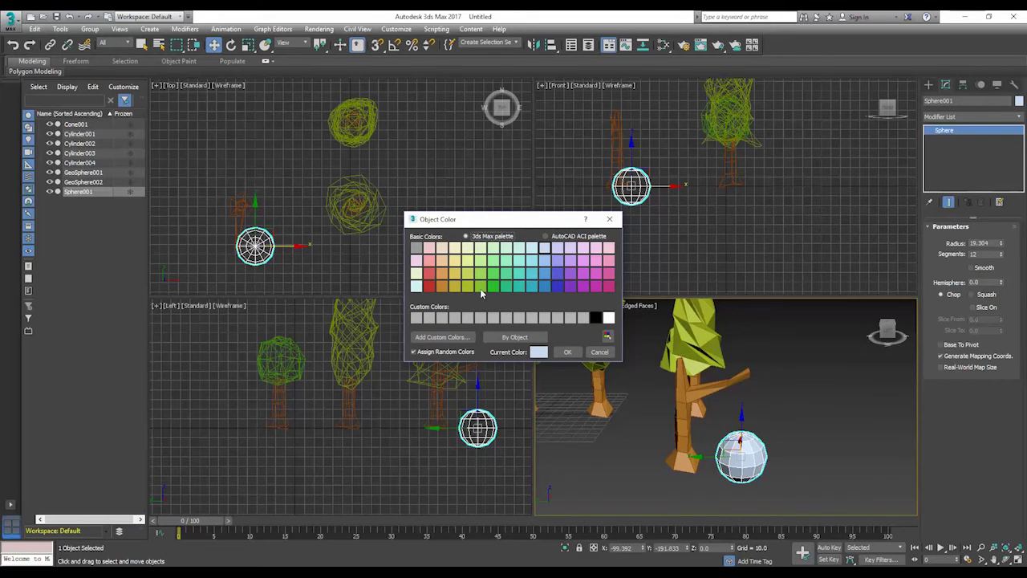
left_click(568, 351)
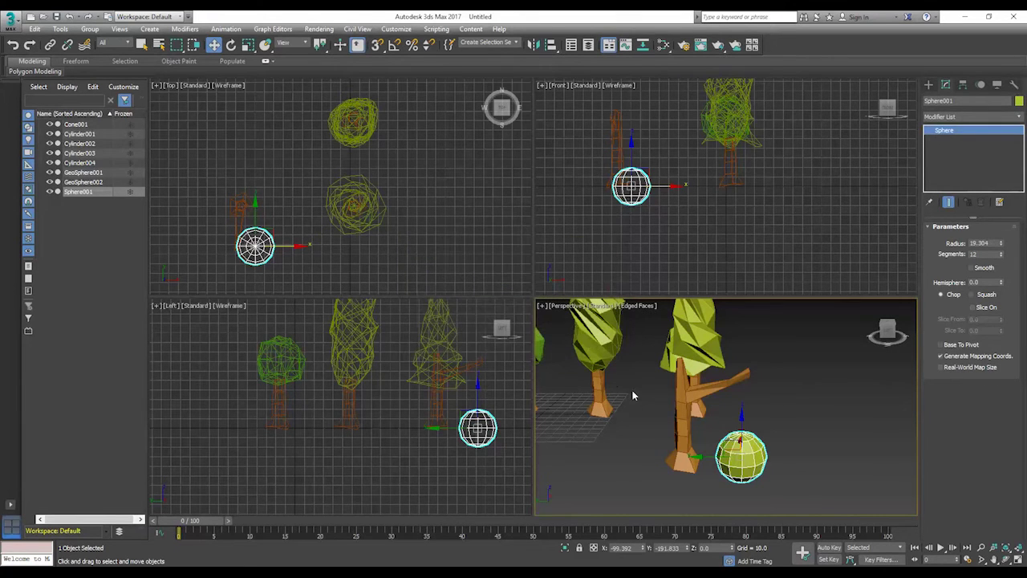
left_click_drag(741, 418, 741, 316)
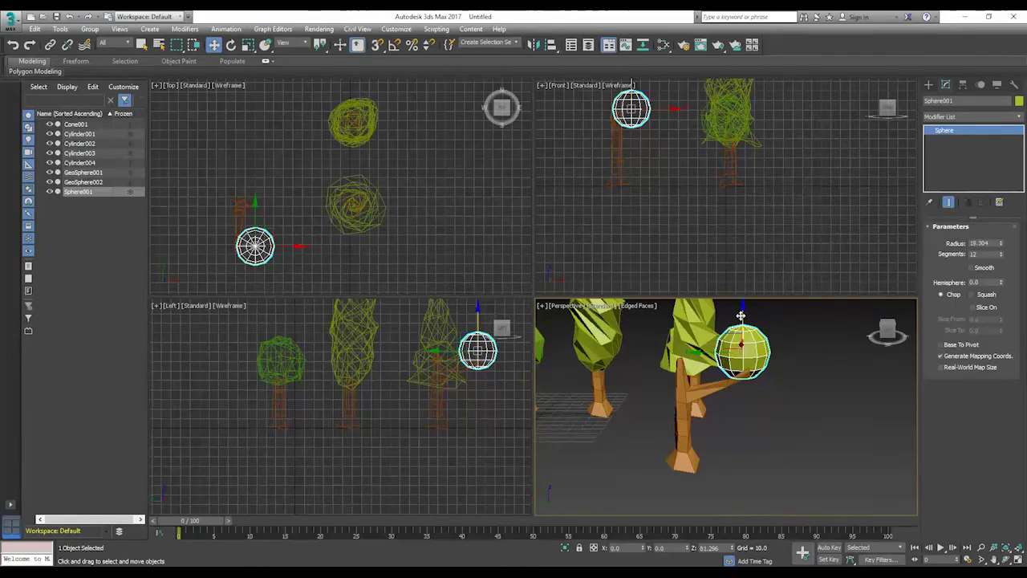
Step: Slide the branched trunk along Y away from the other trees and shift the sphere over it to about Y -219.7
left_click(684, 417)
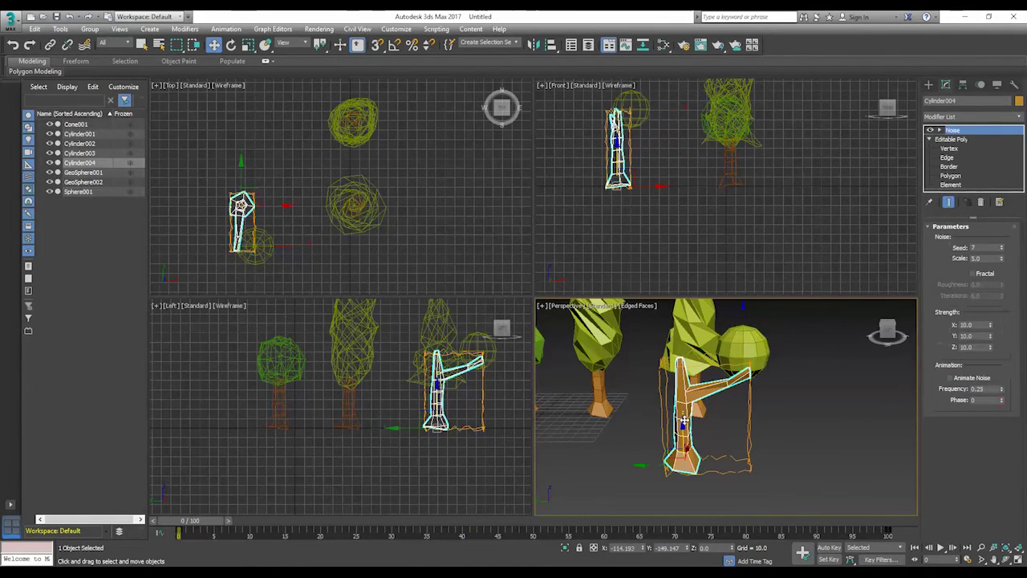
left_click_drag(648, 467, 735, 456)
left_click(747, 365)
middle_click_drag(753, 405, 700, 424)
left_click_drag(655, 371, 692, 371)
Step: Position the sphere on the trunk's tip at about X -115.6, Y -216.8, Z 93.6
middle_click_drag(480, 393, 461, 412)
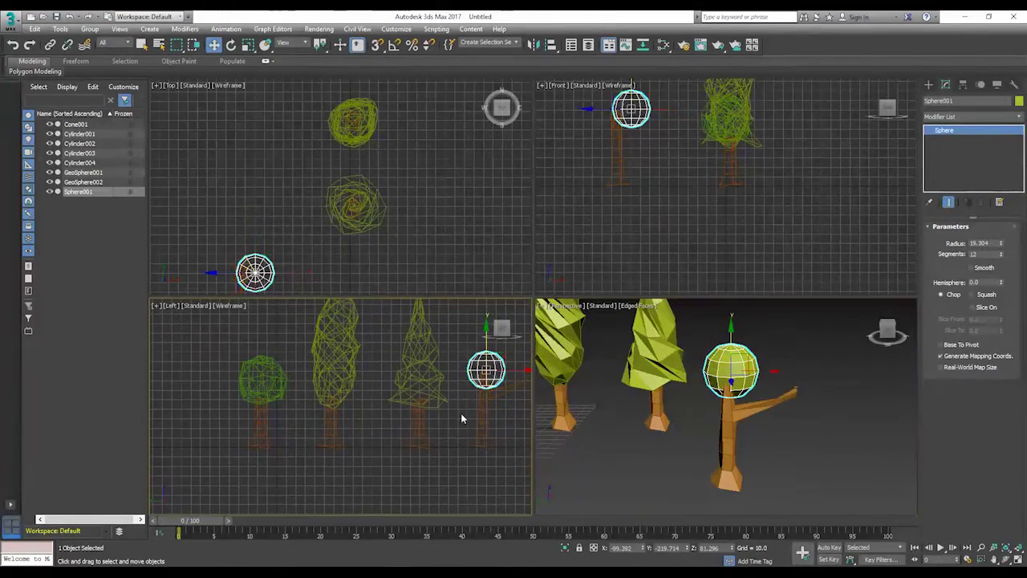
middle_click_drag(312, 266, 390, 232)
left_click_drag(372, 236, 352, 234)
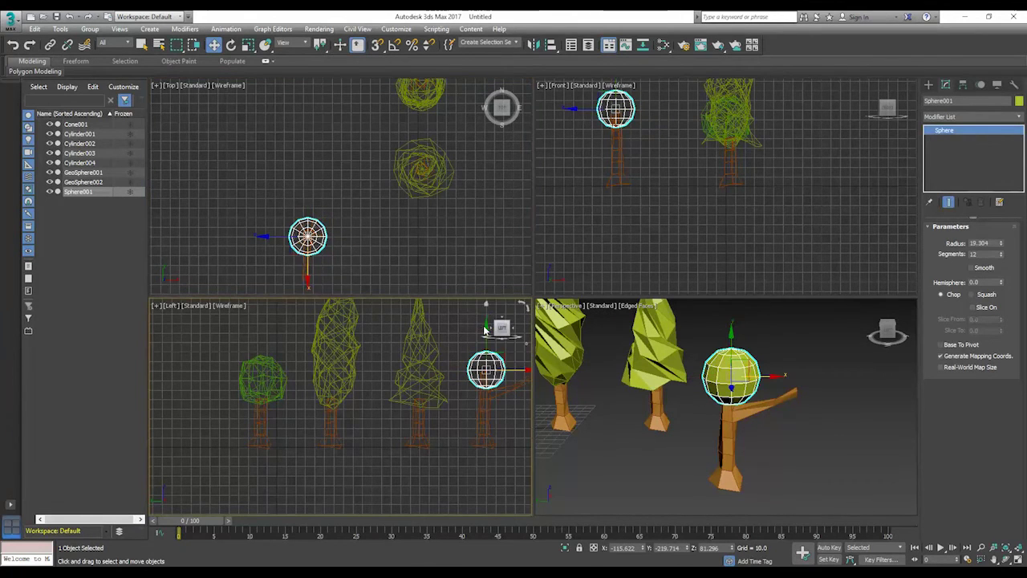
middle_click_drag(485, 331, 452, 353)
left_click_drag(449, 340, 447, 328)
left_click_drag(491, 370, 488, 369)
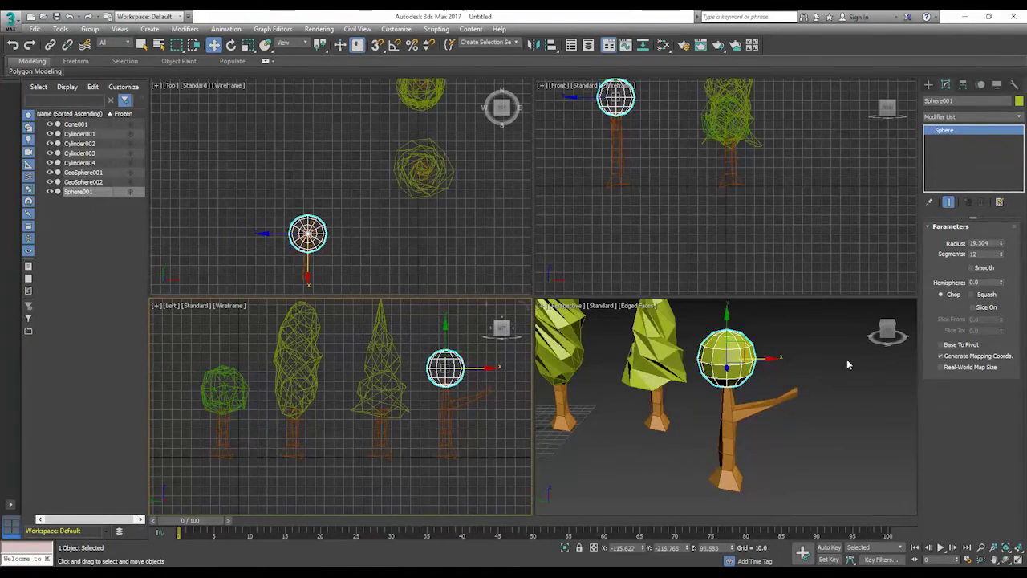
Step: Rotate the sphere about 24.7 degrees around the X axis
mouse_move(891, 337)
left_mouse_down()
mouse_move(820, 334)
mouse_move(881, 341)
left_mouse_up()
left_click(886, 330)
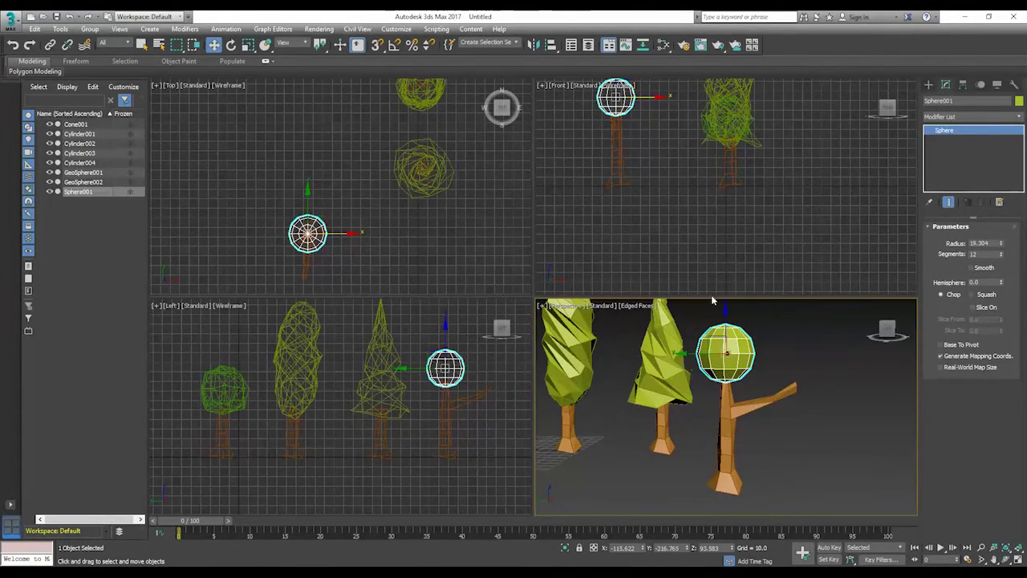
left_click(231, 45)
left_click_drag(764, 344, 776, 370)
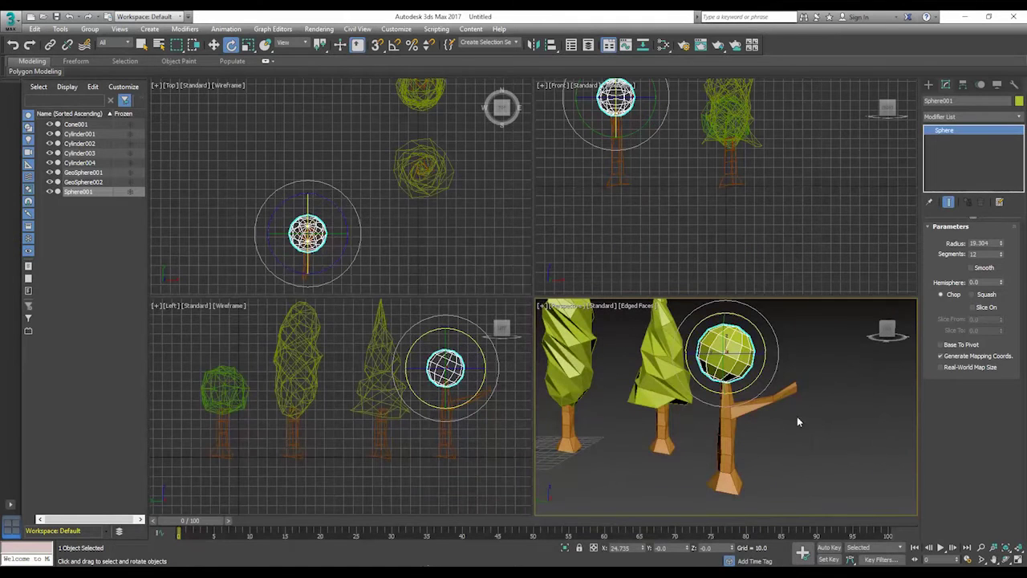
middle_click_drag(797, 416, 859, 409)
left_click(214, 44)
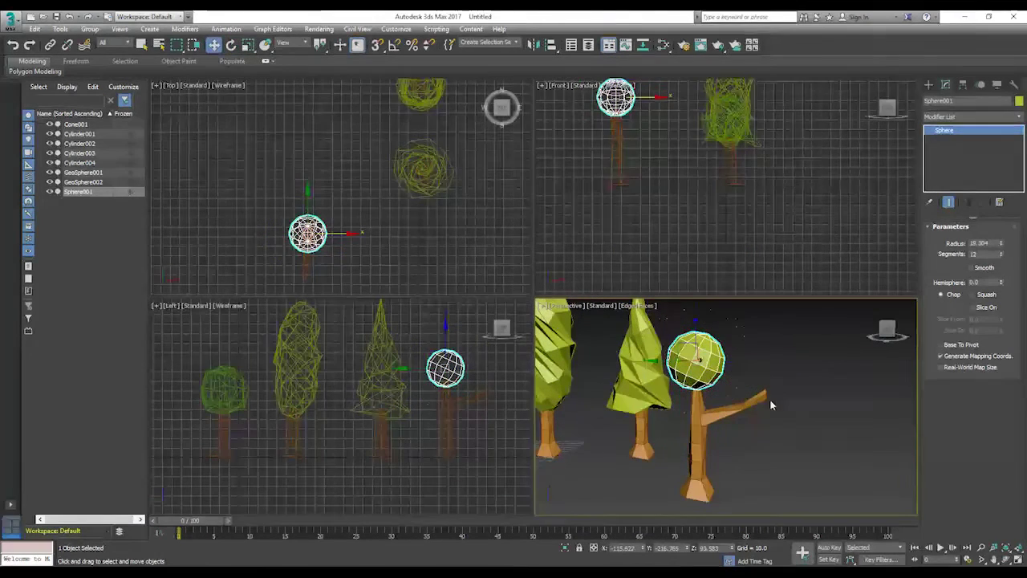
left_click_drag(655, 361, 693, 361, "shift")
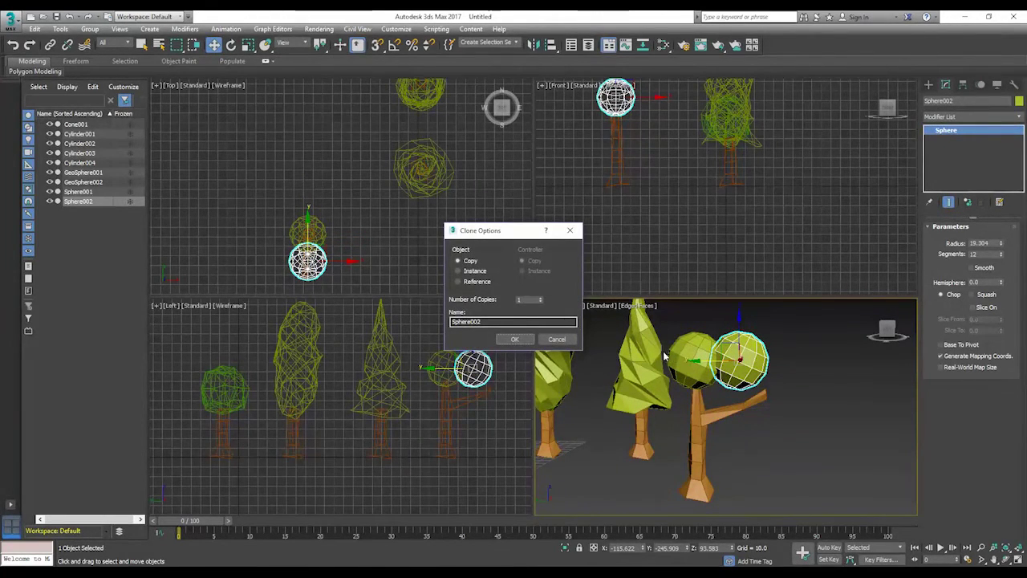
left_click(558, 339)
Step: Convert the sphere to an Editable Poly and switch to element-level editing
right_click(960, 133)
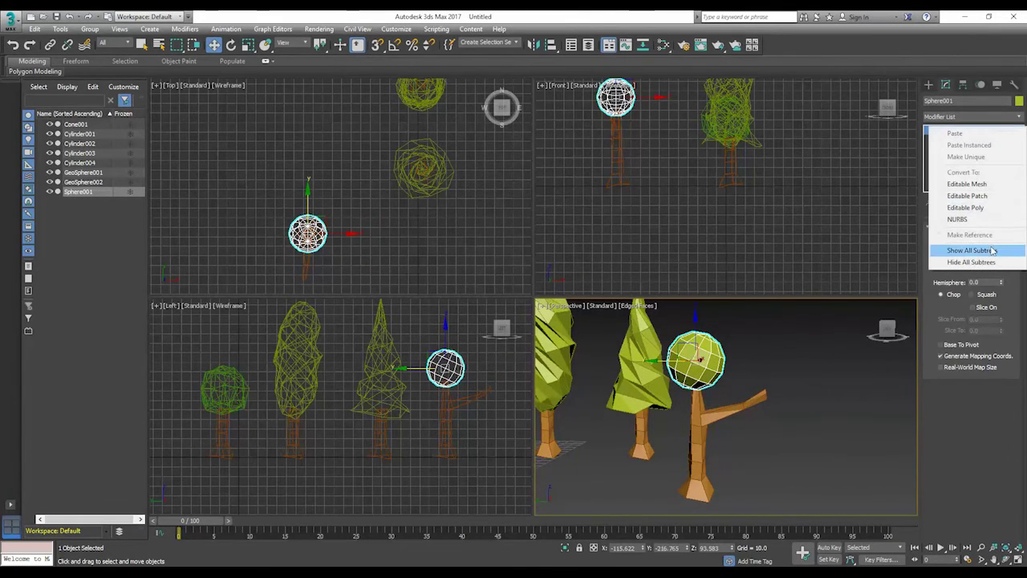
left_click(967, 207)
left_click(995, 240)
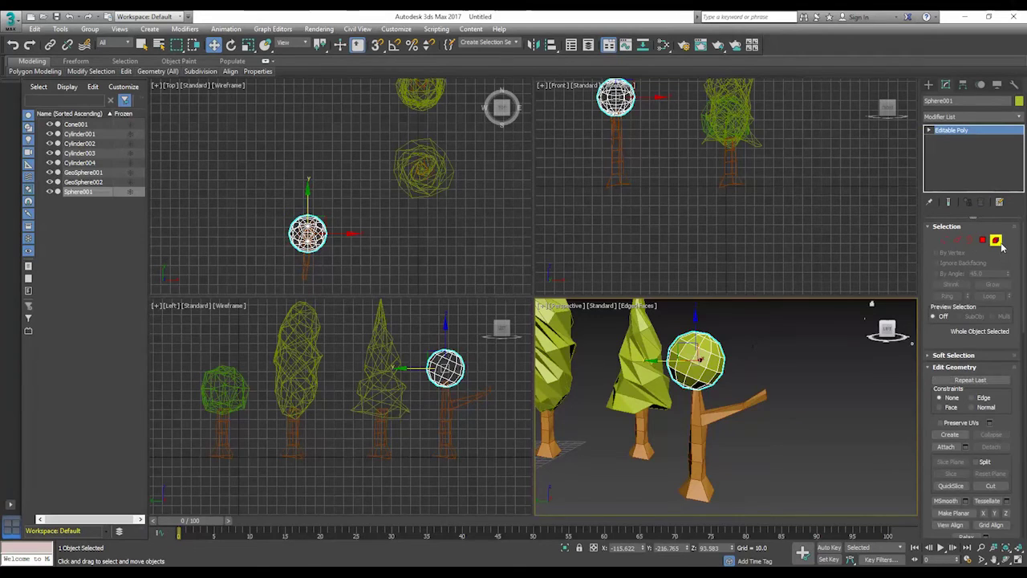
Step: Clone the sphere as an element and place it over the branch end at about Y -254.2, Z 80.3
left_click(689, 361)
left_click_drag(655, 360, 711, 365, "shift")
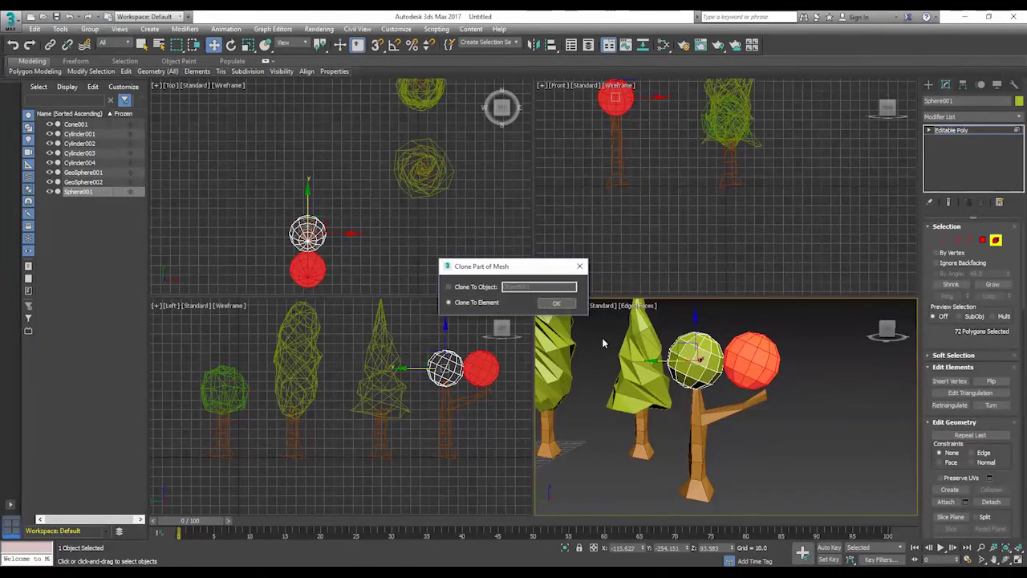
left_click(556, 304)
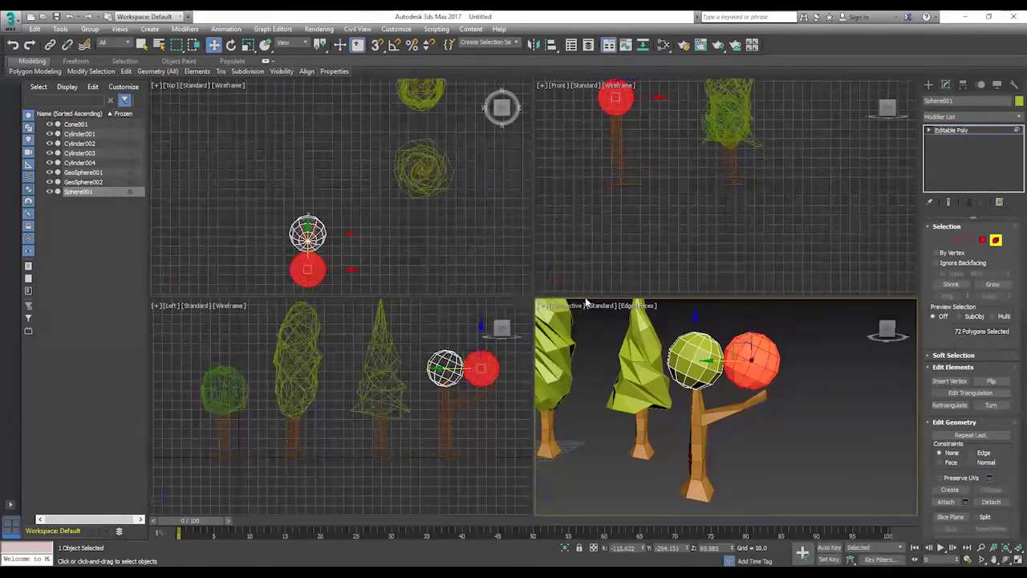
left_click_drag(754, 321, 754, 335)
left_click(887, 331)
middle_click_drag(754, 319, 810, 330, "alt")
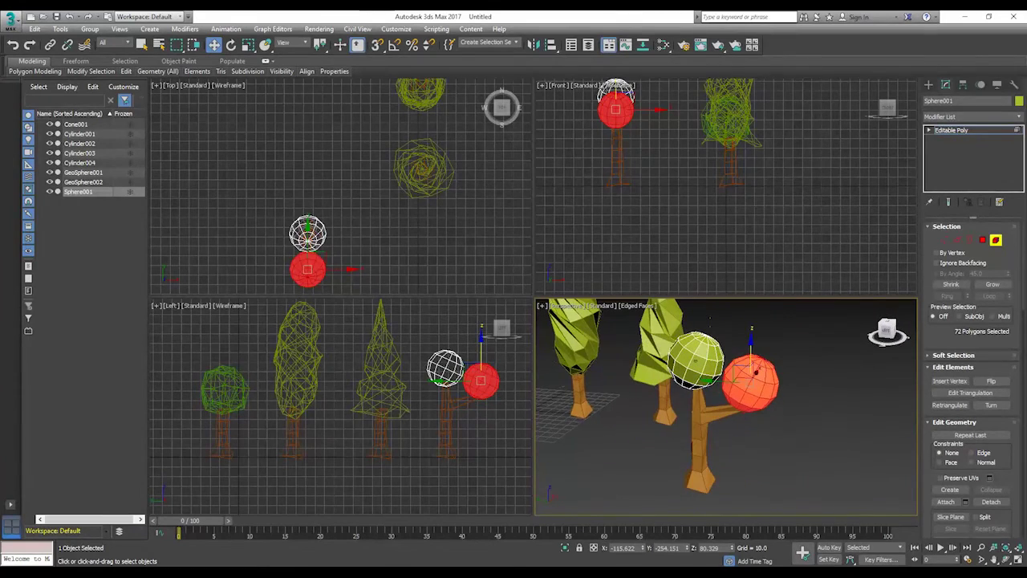
Step: Scale down the branch-end sphere element uniformly and rotate it to vary its facets
left_click(254, 46)
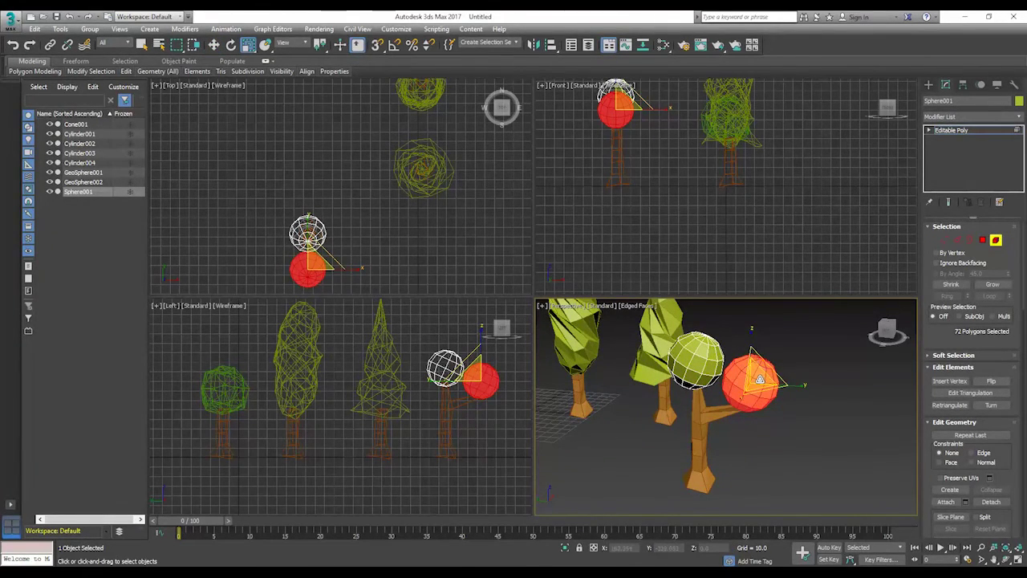
left_click_drag(764, 388, 769, 394)
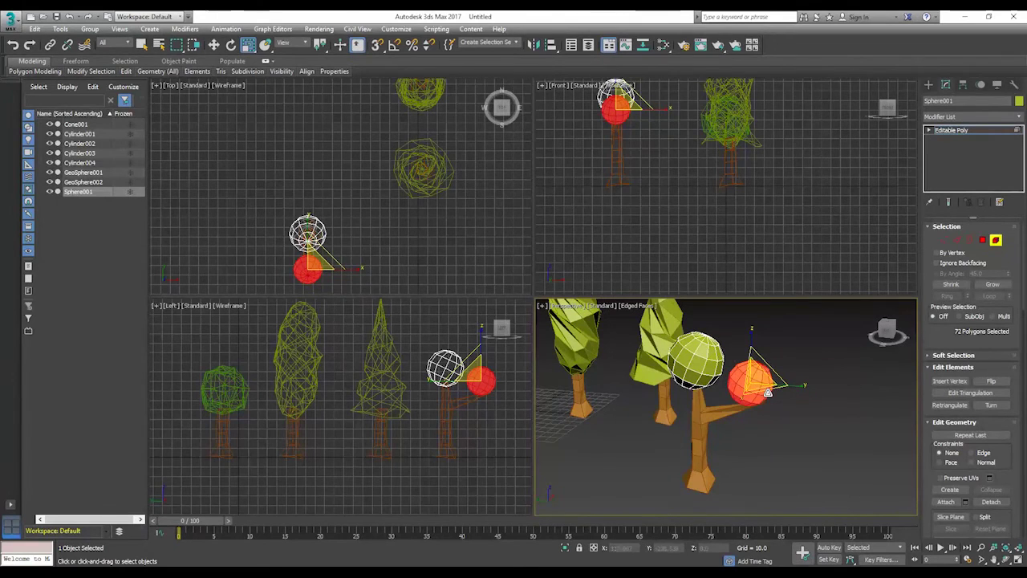
left_click(230, 46)
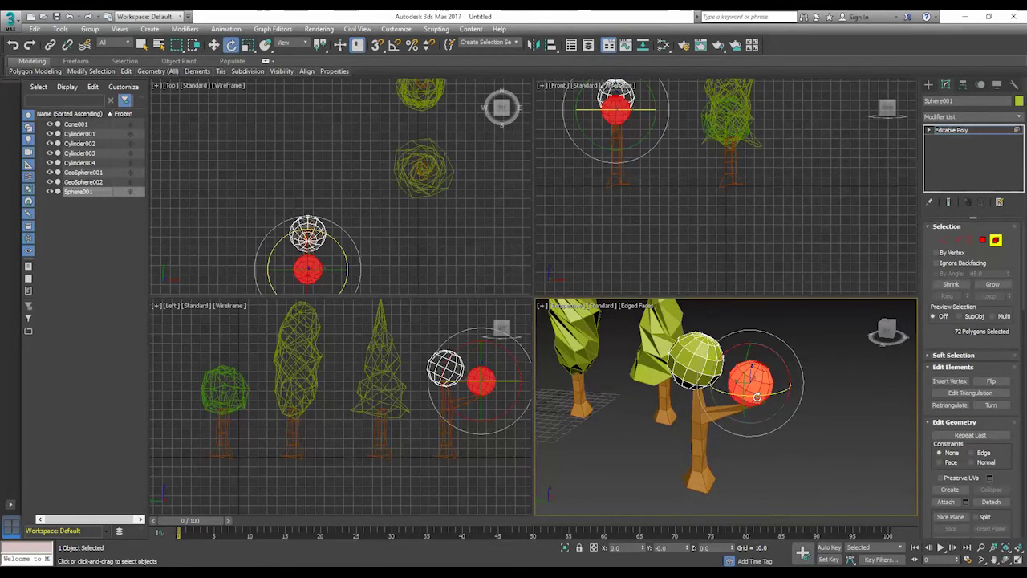
left_click_drag(745, 379, 766, 342)
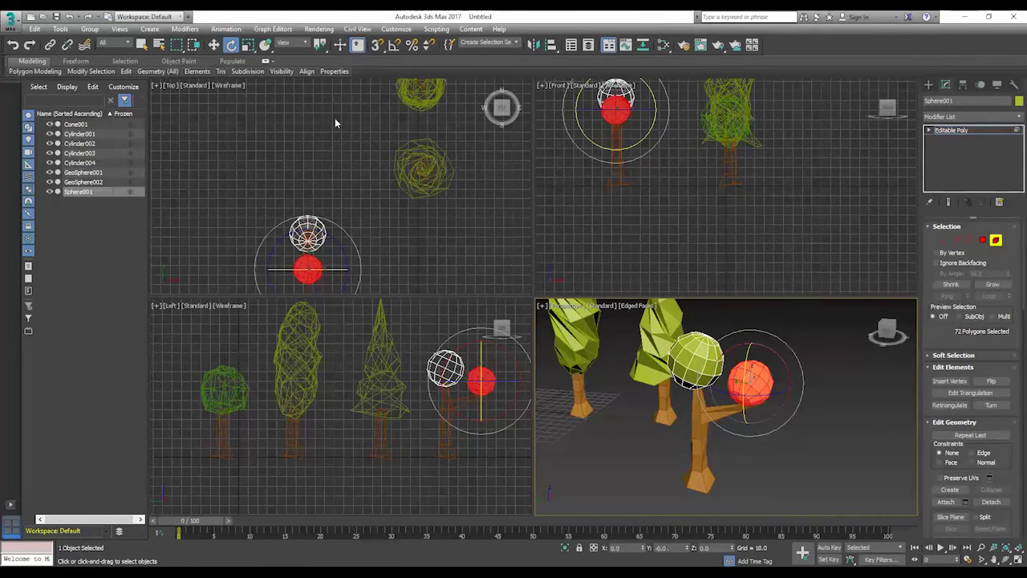
Step: Clone the branch-end sphere as an element and place the copy beside the trunk at about X -130.9, Y -231.1, Z 74.9
left_click(213, 45)
left_click_drag(722, 384, 695, 379)
left_click(552, 300)
left_click_drag(887, 331, 732, 379)
middle_click_drag(794, 403, 824, 400)
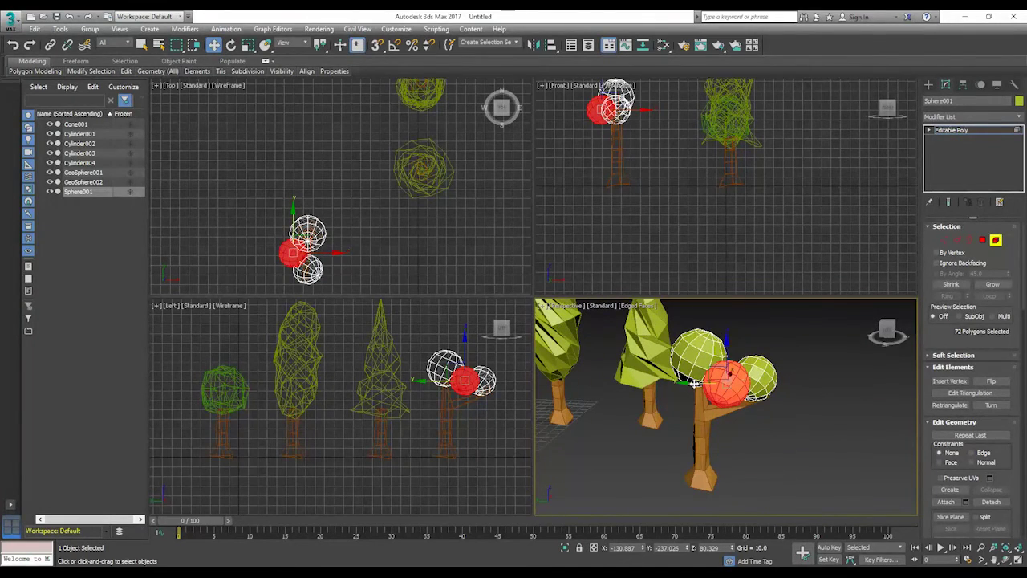
left_click_drag(690, 384, 681, 381)
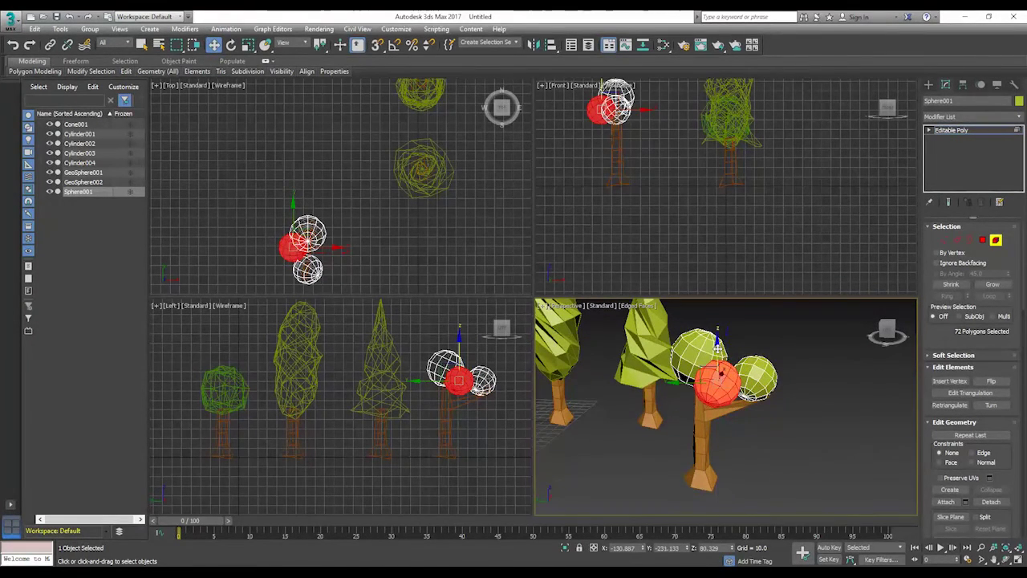
left_click_drag(717, 344, 716, 352)
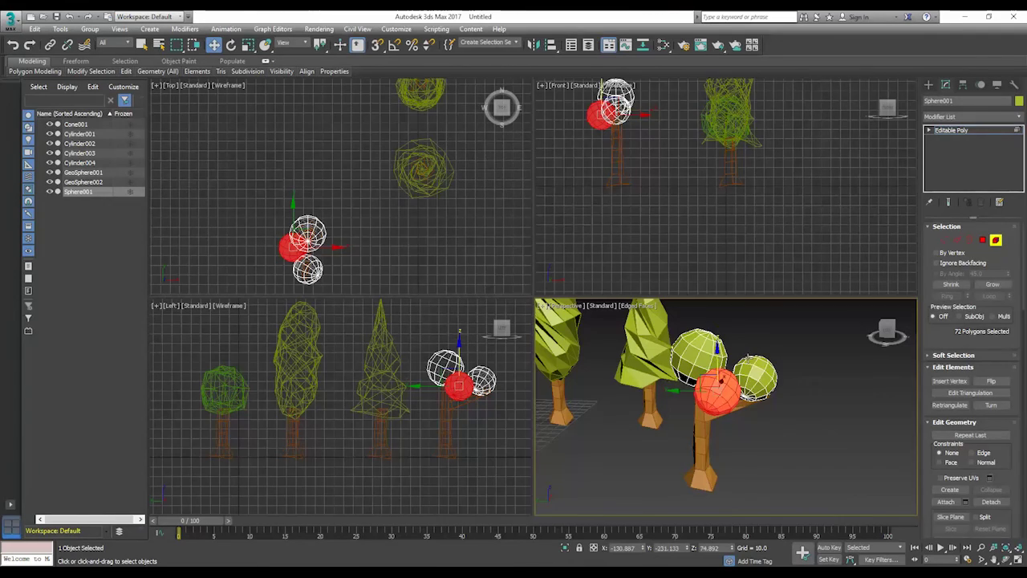
Step: Rotate the sphere element beside the trunk and scale it down slightly
left_click(231, 46)
left_click_drag(717, 480, 717, 471)
mouse_move(794, 439)
middle_mouse_down("alt")
mouse_move(772, 427)
mouse_move(779, 433)
middle_mouse_up("alt")
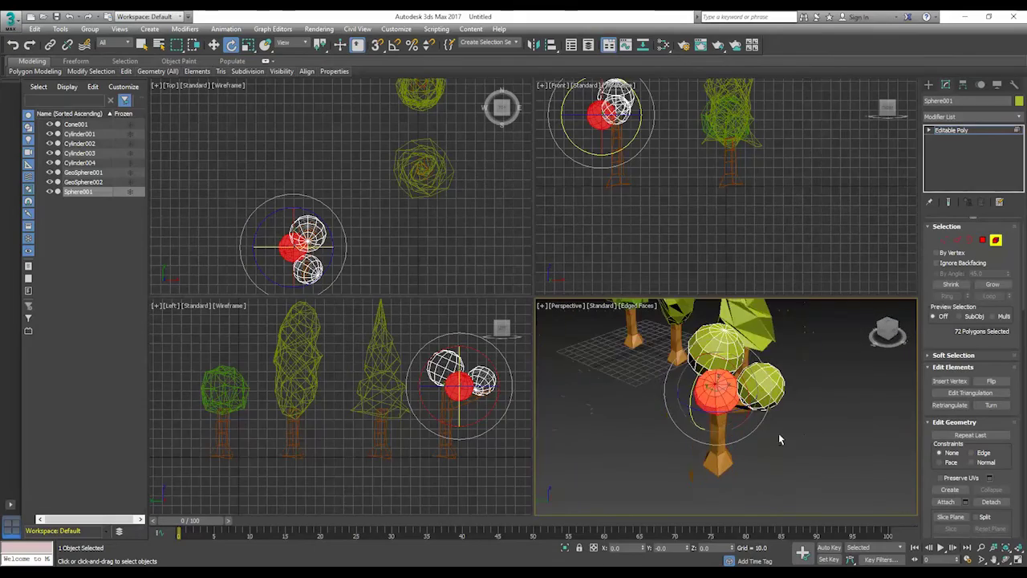
left_click(248, 46)
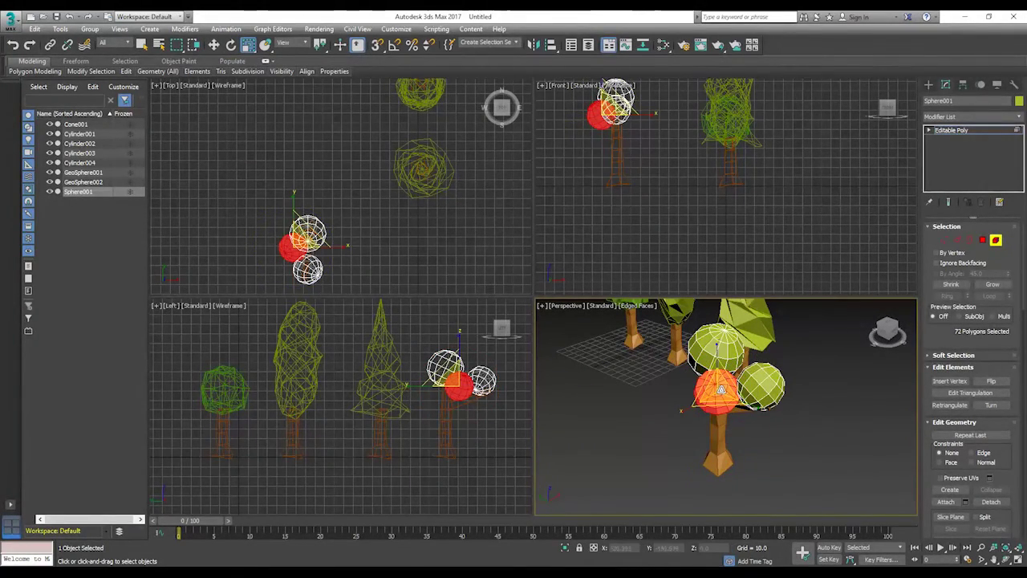
Step: Clone the branch-end sphere as another element toward the trunk at about Y -233.8
middle_click_drag(816, 430, 676, 431, "alt")
left_click(759, 398)
key("w")
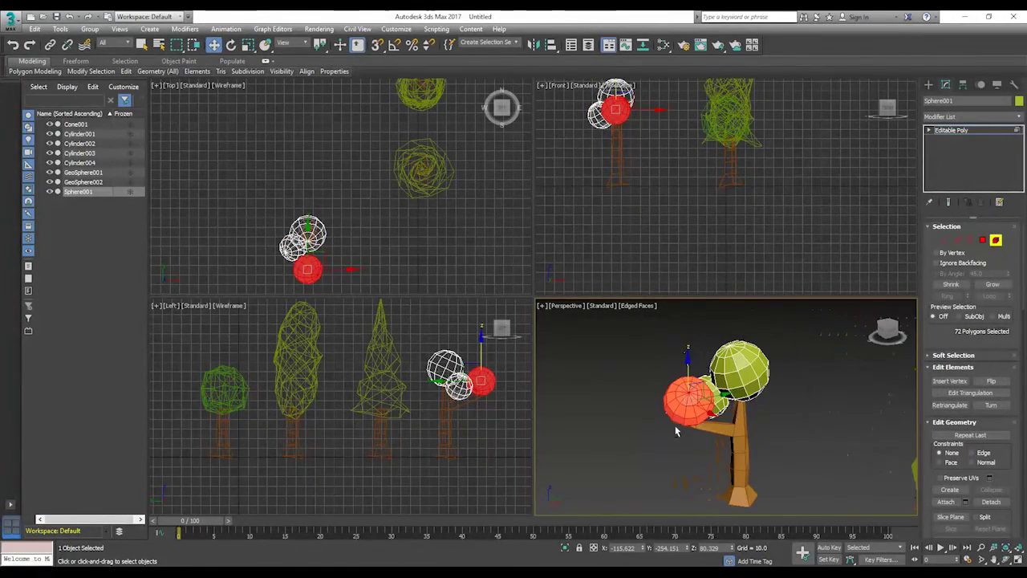
left_click_drag(725, 394, 755, 394, "shift")
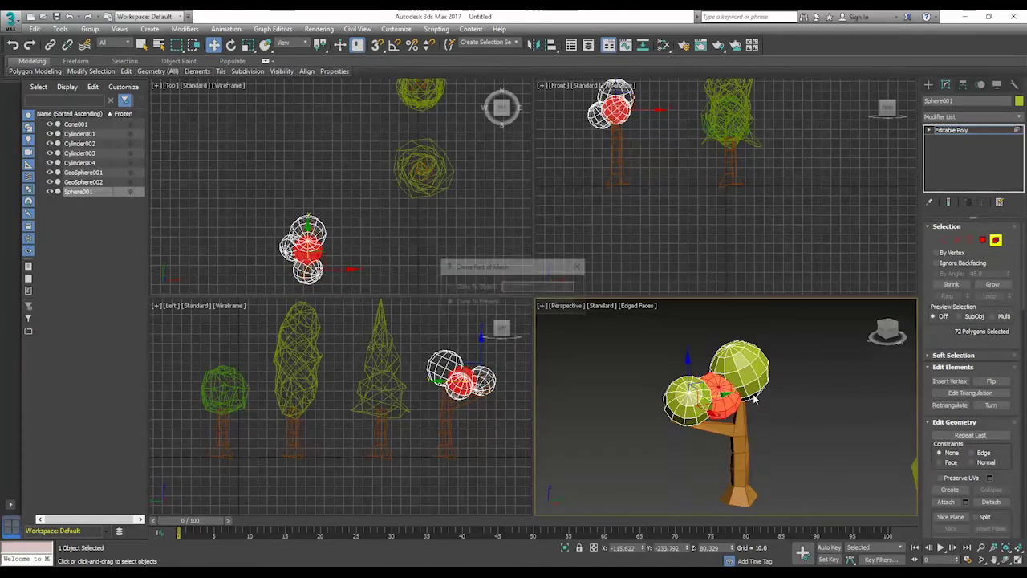
left_click(555, 304)
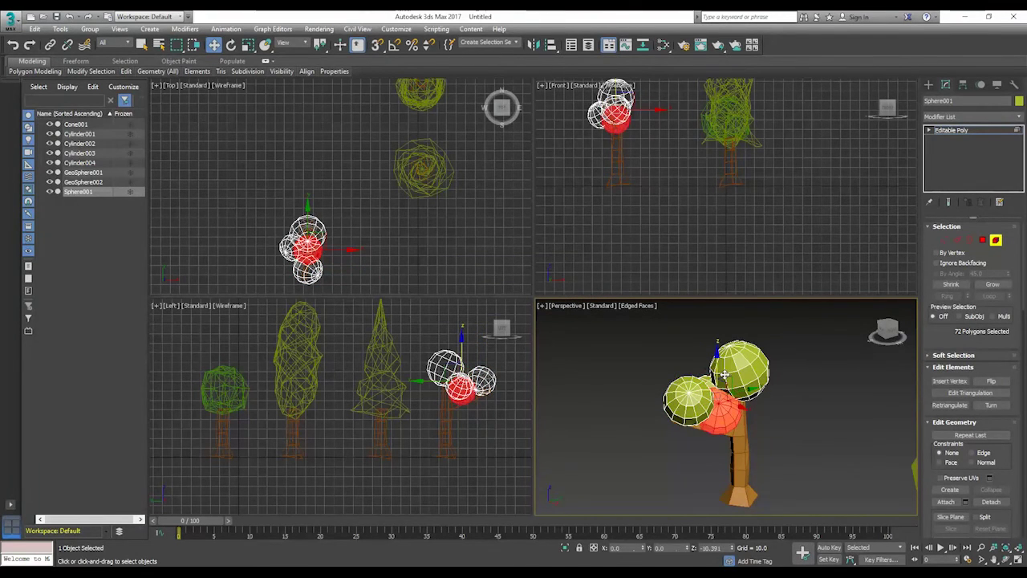
Step: Lower the newest sphere element by about 10.4, shift it along X away from the other small sphere, and scale it down
left_click_drag(724, 374, 751, 426)
left_click(248, 44)
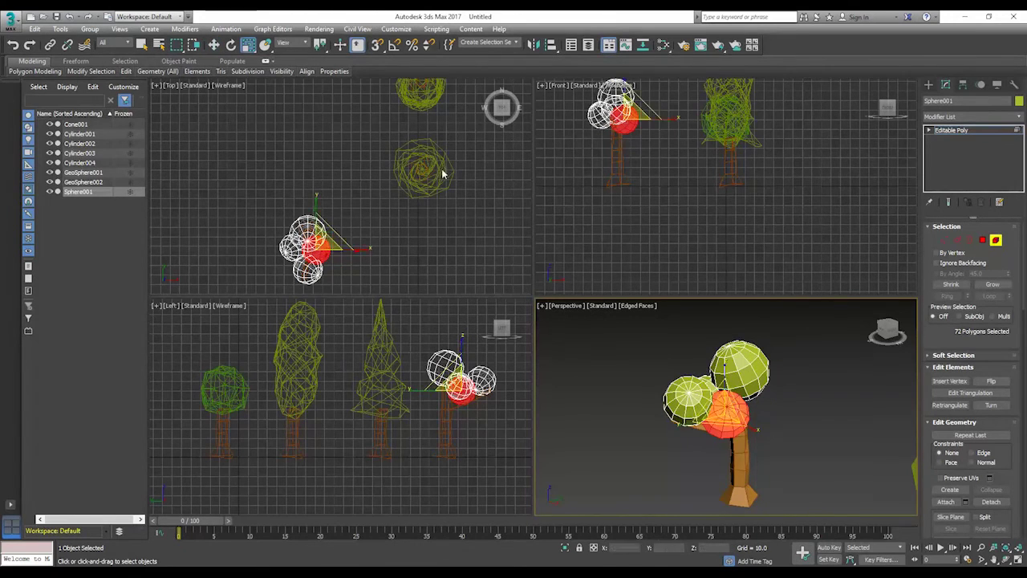
left_click_drag(725, 410, 728, 427)
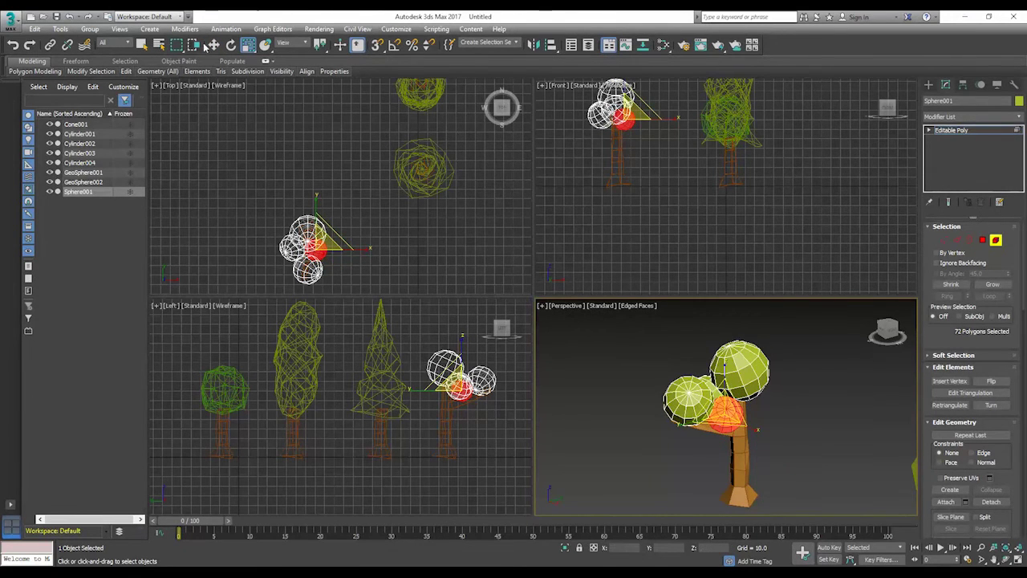
Step: Rotate the small sphere element near the trunk by about -60 degrees around Y
left_click(231, 45)
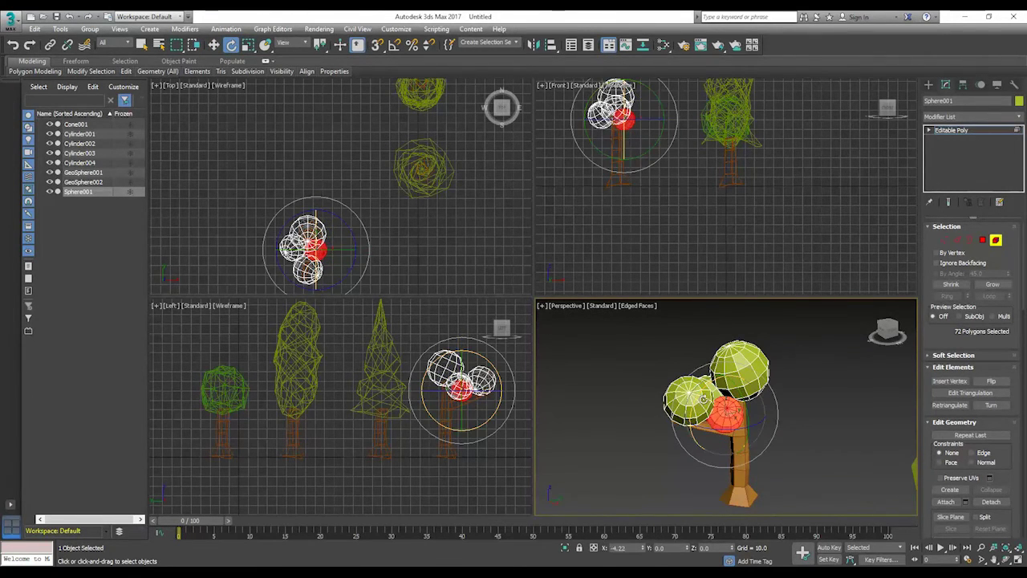
left_click_drag(728, 378, 731, 354)
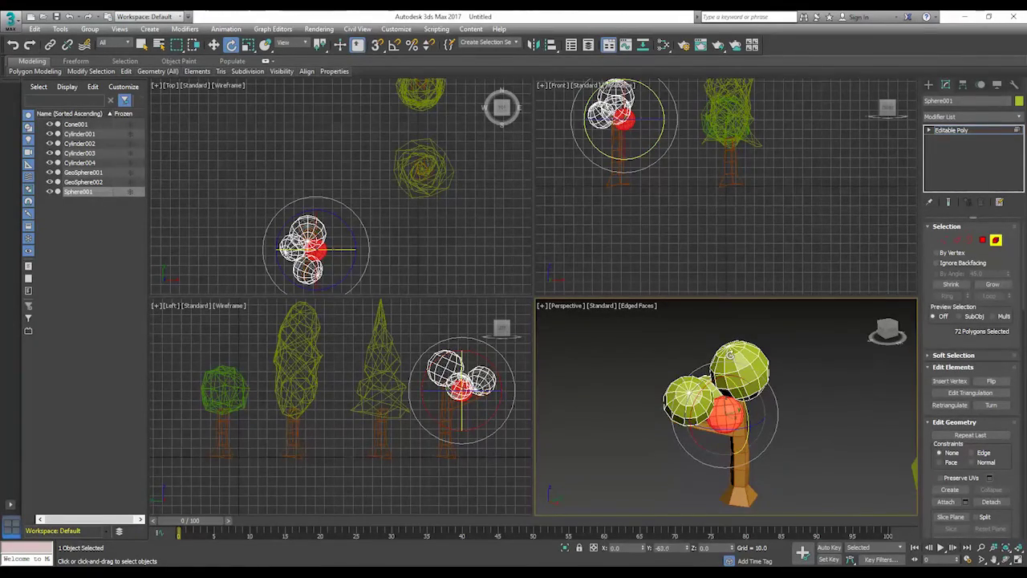
middle_click_drag(781, 484, 819, 440, "alt")
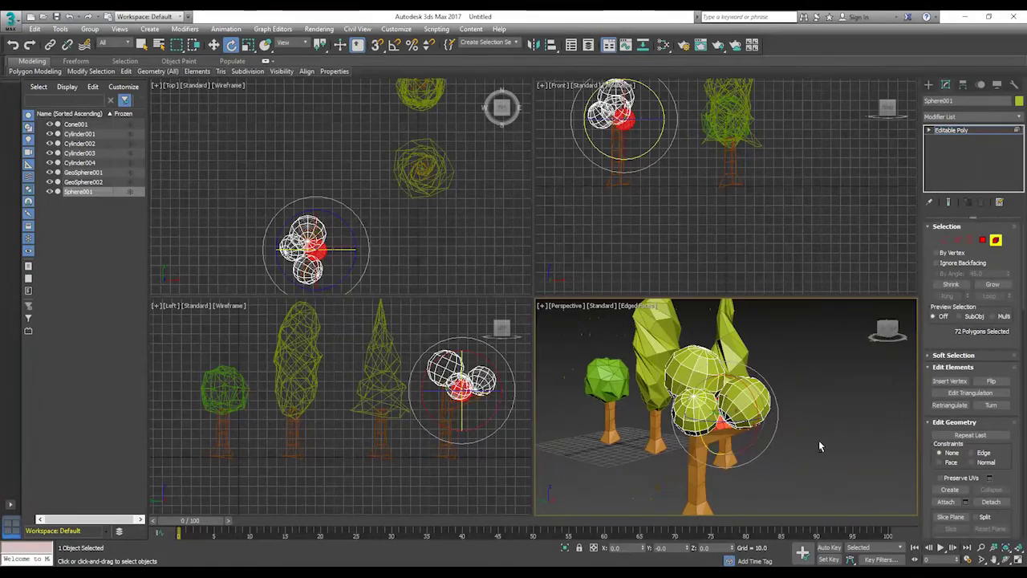
Step: Clone the branch-end sphere upward as an element and place the copy at about X -115.6, Y -241.9, Z 101.3
left_click_drag(747, 406, 742, 407)
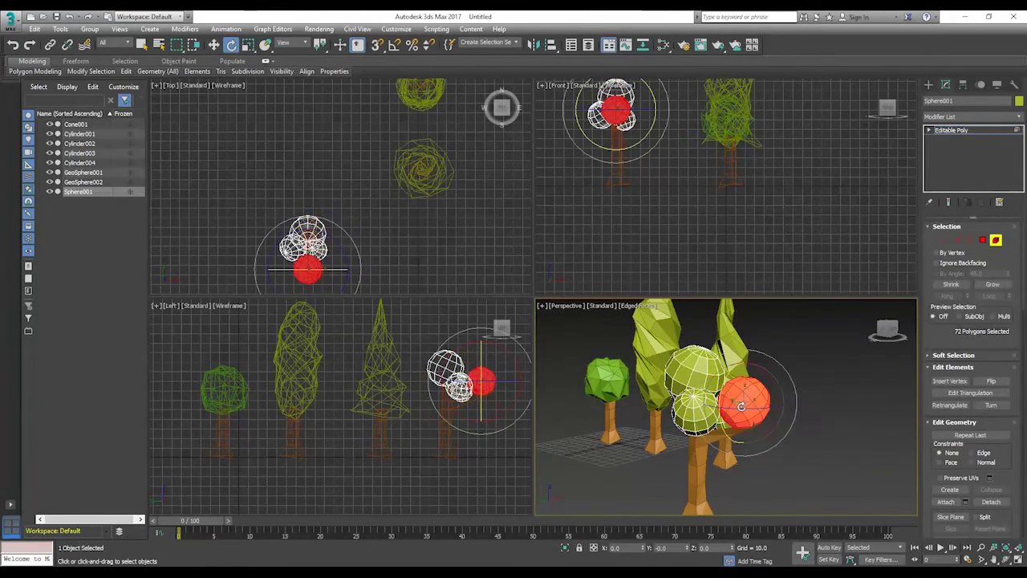
left_click(215, 45)
left_click_drag(744, 369, 744, 333, "shift")
left_click(559, 301)
left_click_drag(715, 368, 698, 369)
middle_click_drag(775, 402, 745, 366, "alt")
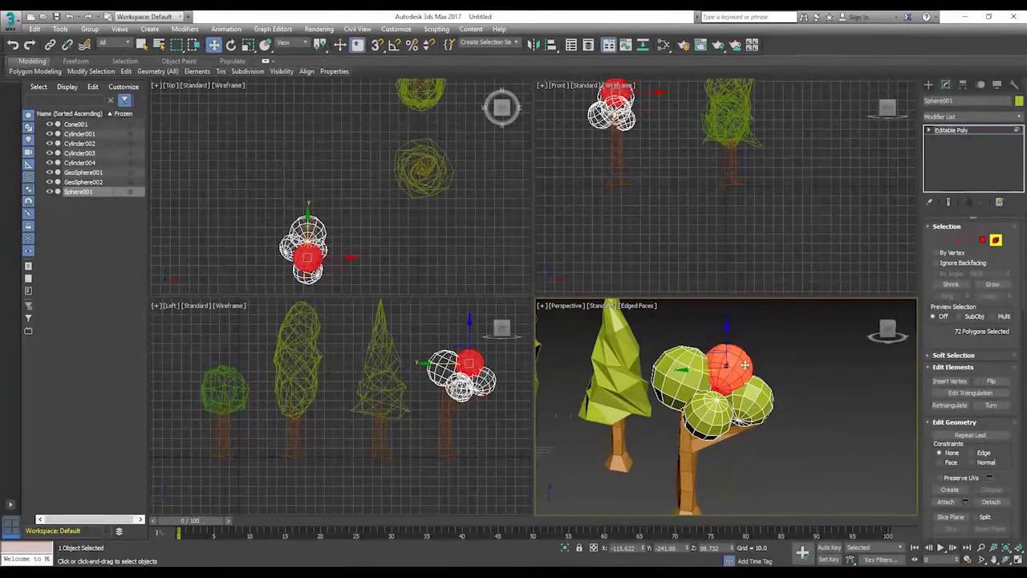
left_click_drag(720, 341, 726, 328)
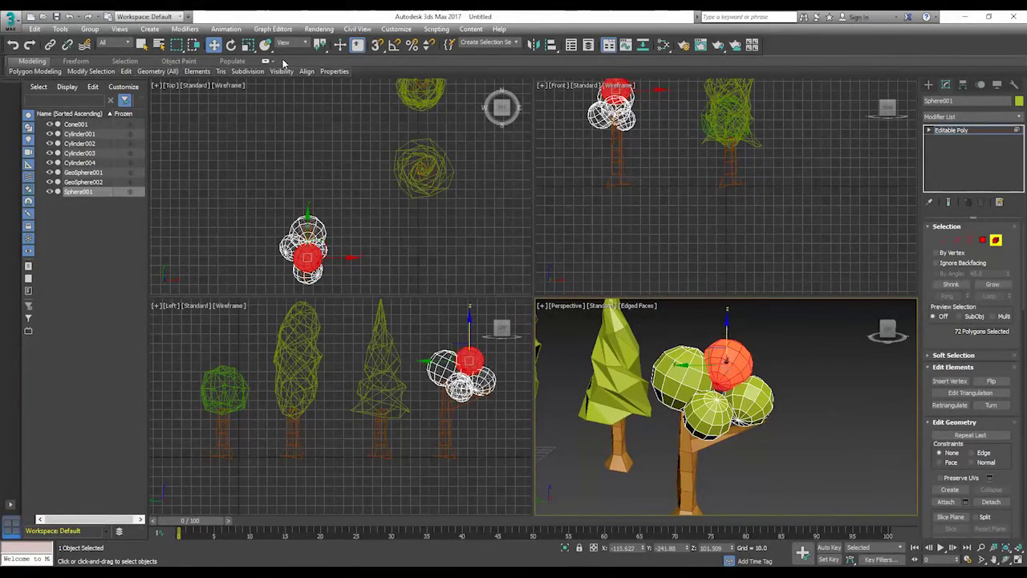
Step: Scale the new upper sphere element to about 72% and move it to about X -122.6, Z 97.8
left_click(248, 44)
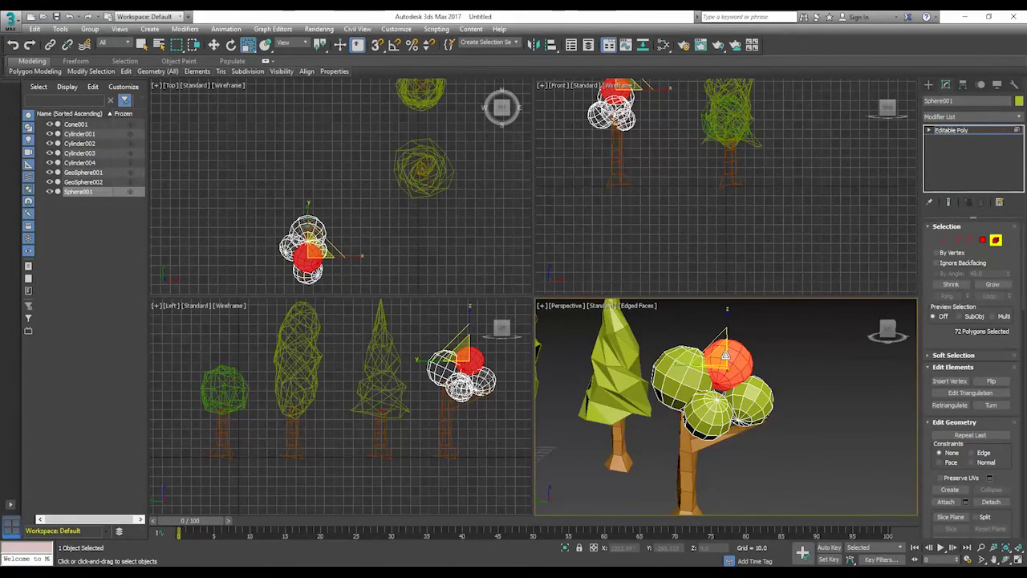
left_click_drag(717, 354, 718, 376)
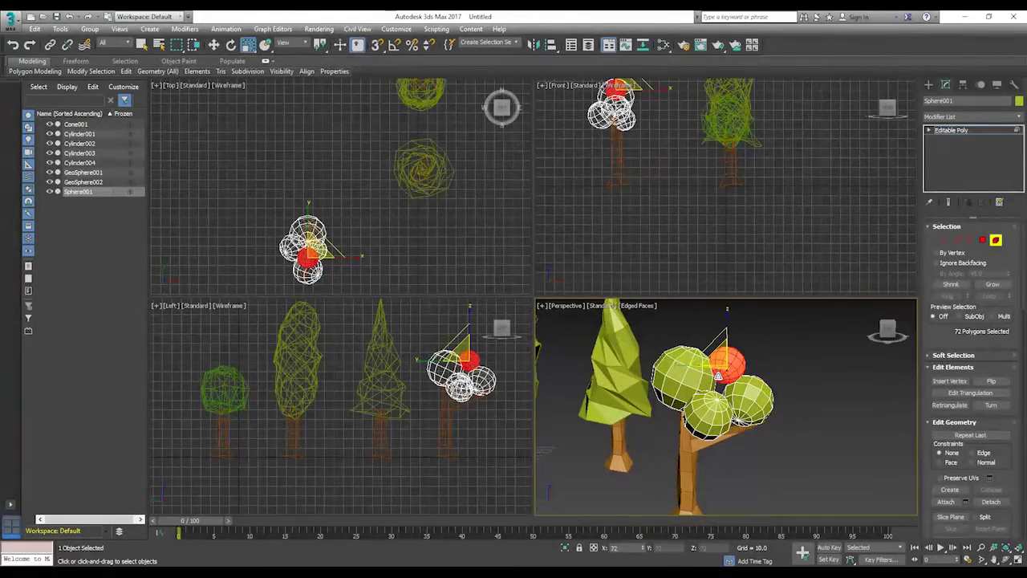
left_click(213, 44)
mouse_move(756, 361)
middle_mouse_down("alt")
mouse_move(746, 362)
mouse_move(758, 365)
middle_mouse_up("alt")
left_click_drag(758, 365, 747, 366)
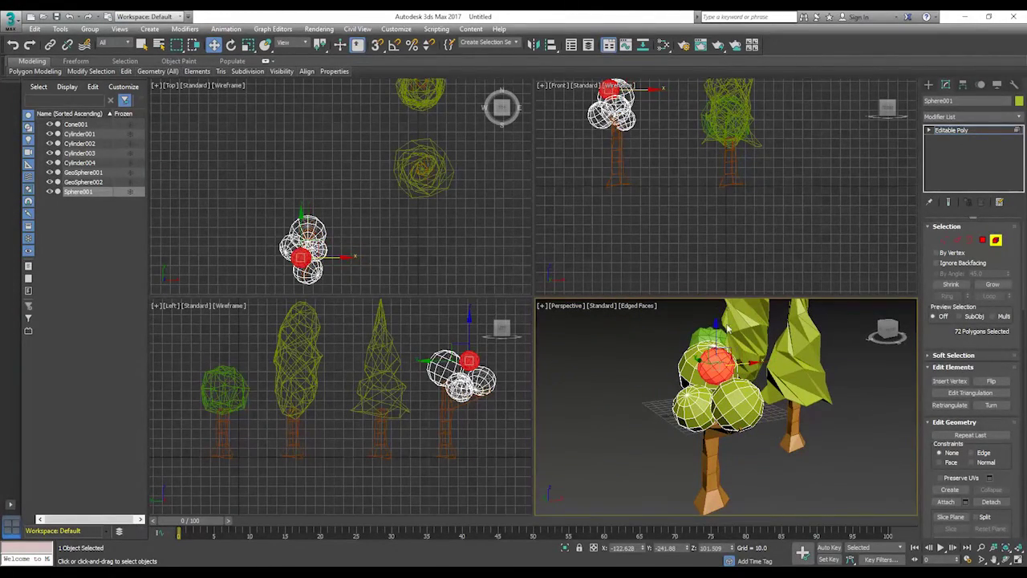
left_click_drag(715, 322, 715, 330)
middle_click_drag(771, 398, 837, 377, "alt")
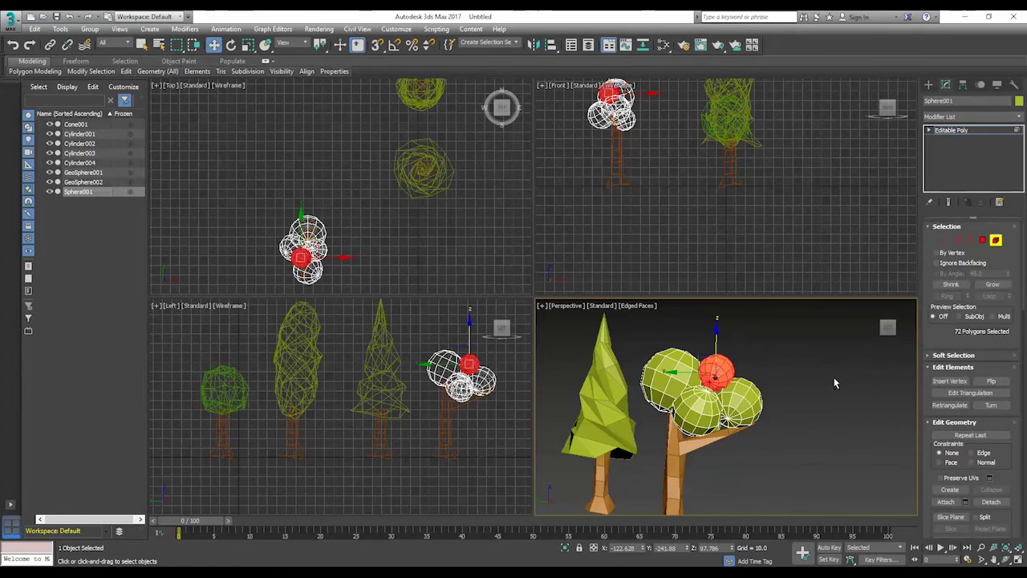
Step: Raise the sphere beside the trunk to about Z 81.8 and shift the branch-end sphere outward along Y
left_click(715, 406)
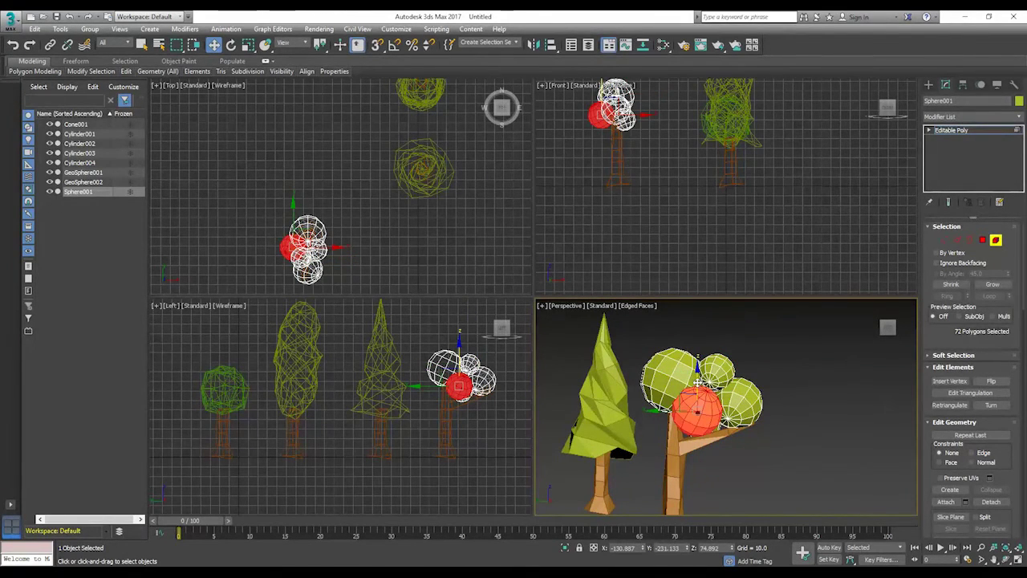
left_click_drag(699, 383, 702, 369)
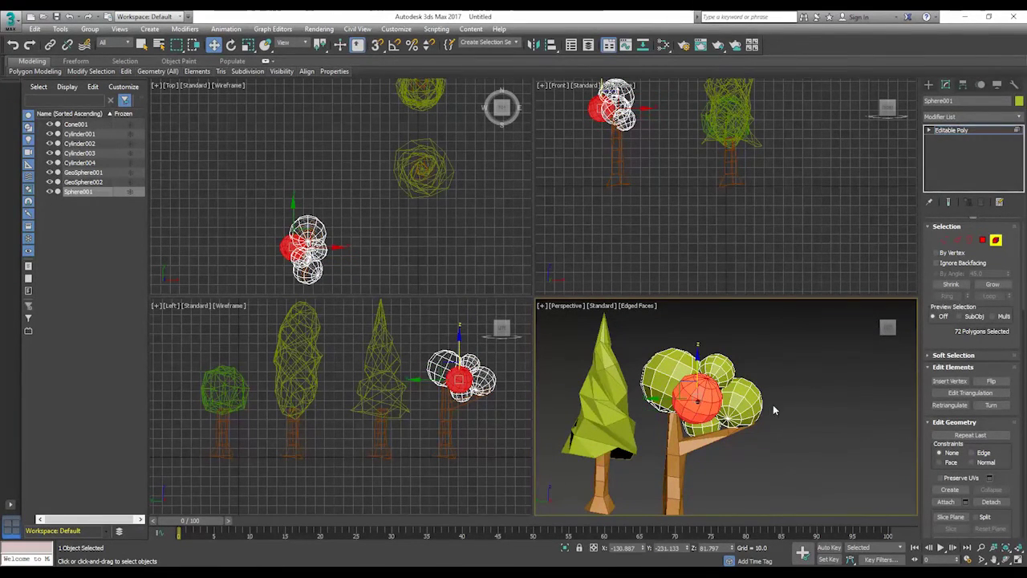
left_click(749, 405)
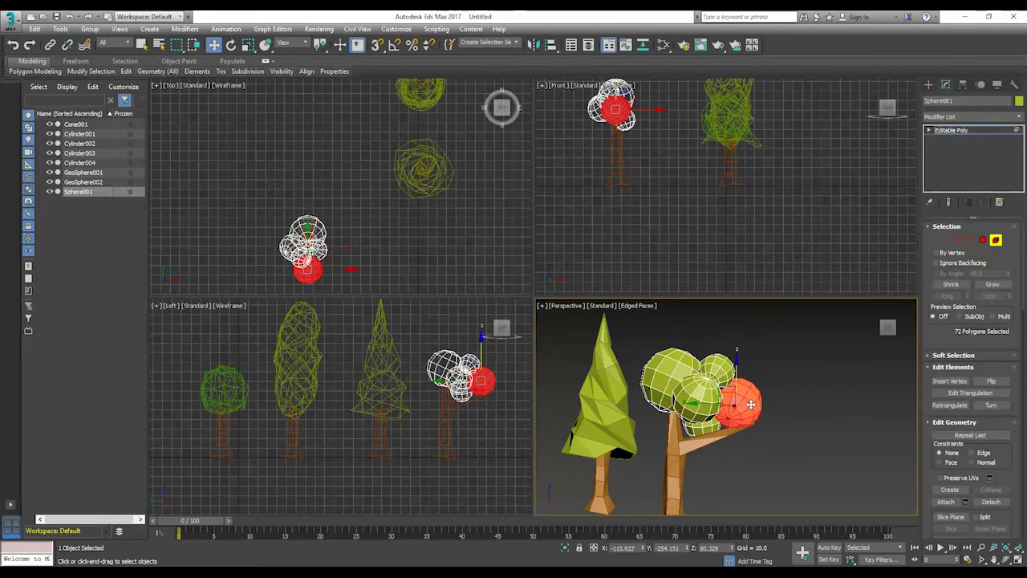
left_click_drag(698, 405, 706, 406)
Step: Shift the sphere beside the trunk slightly along Y and lower the small upper sphere to about Z 93.1
left_click(700, 406)
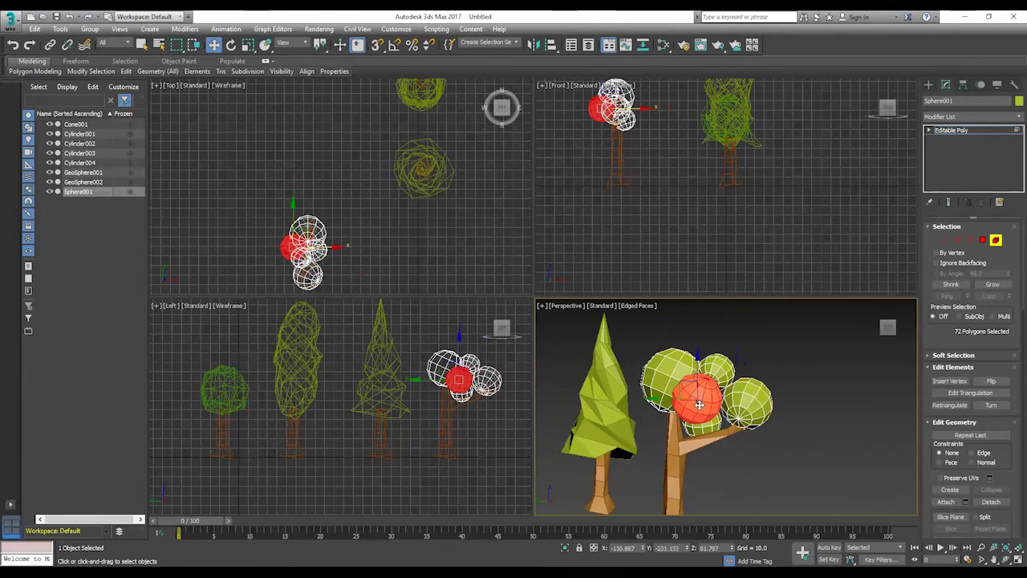
left_click_drag(659, 400, 720, 351)
middle_click_drag(807, 381, 740, 406, "alt")
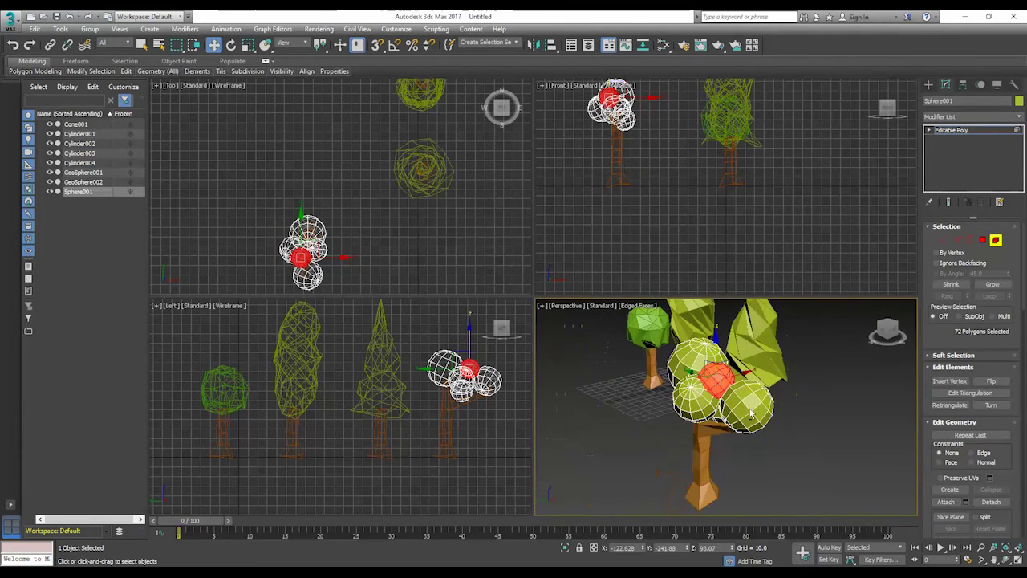
left_click_drag(749, 380, 756, 372)
Step: Move the small lower sphere element to about X -111.1 and raise it to about Z 76.2
middle_click_drag(756, 384, 683, 405, "alt")
left_click_drag(725, 374, 732, 418)
middle_click_drag(854, 403, 801, 414, "alt")
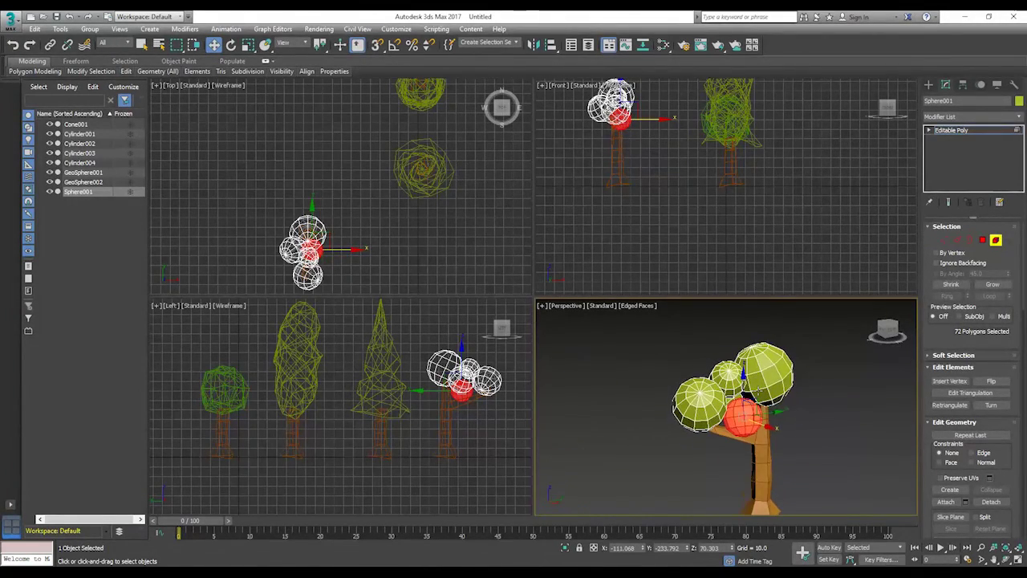
left_click_drag(744, 383, 745, 374)
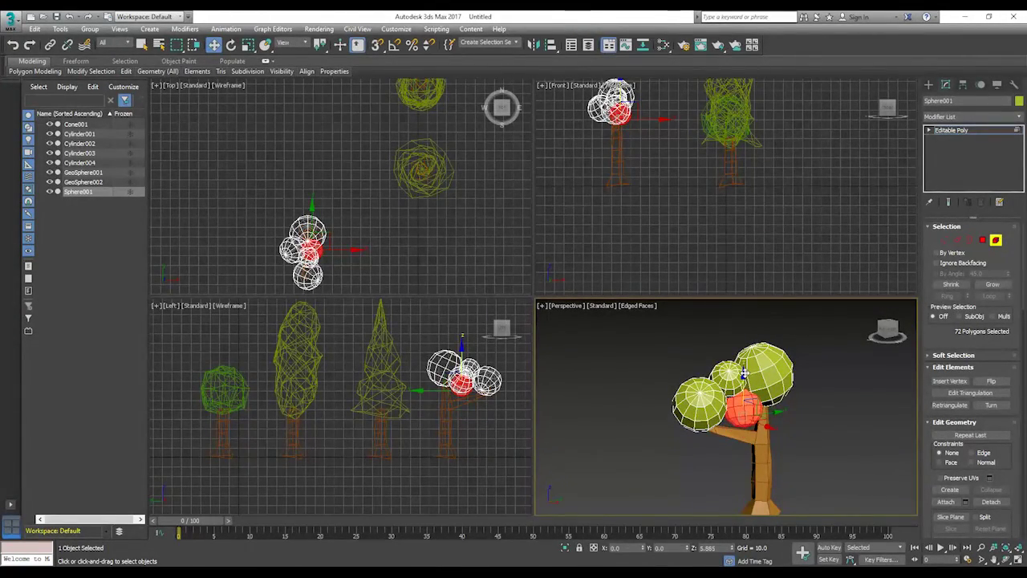
middle_click_drag(835, 441, 886, 448, "alt")
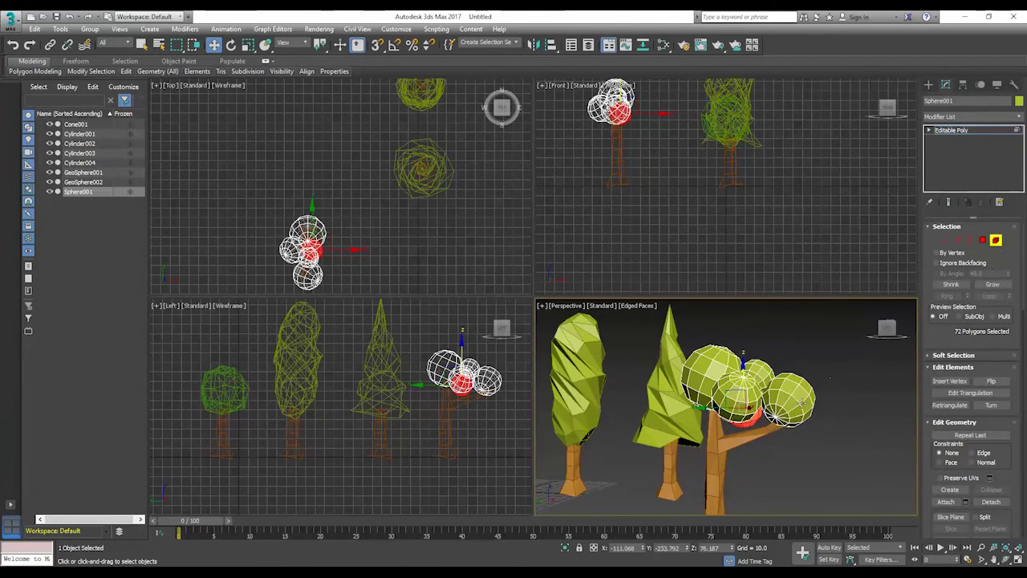
Step: Select all five foliage sphere elements and apply a Noise modifier to them
left_click(792, 399, "ctrl")
left_click(762, 374, "ctrl")
left_click(704, 373, "ctrl")
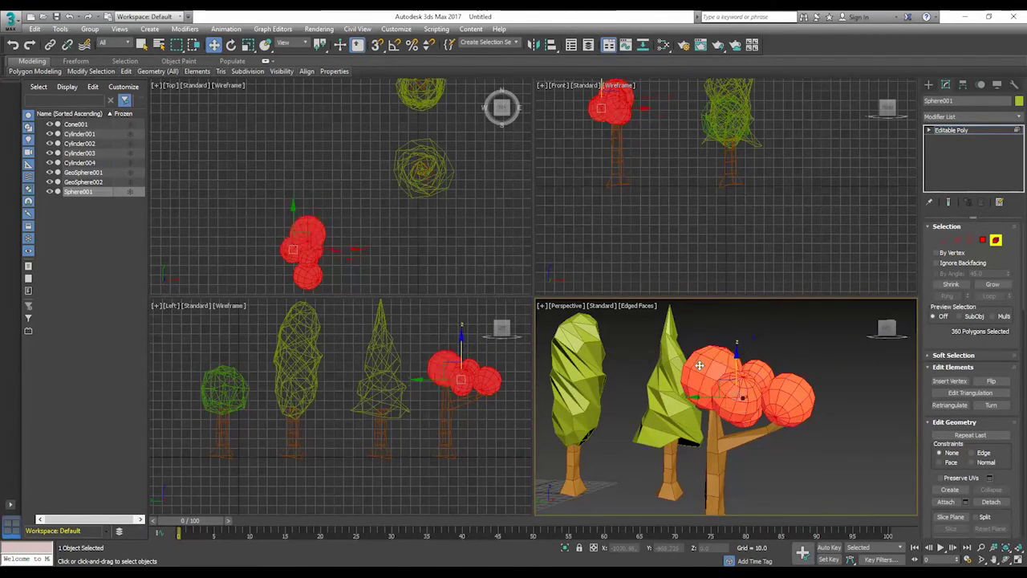
left_click(1020, 117)
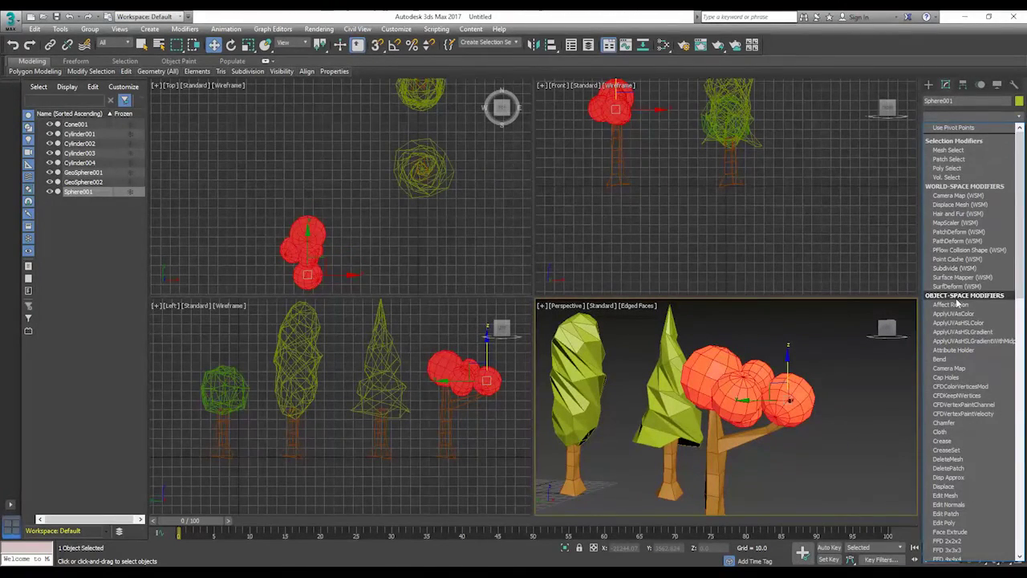
key("n")
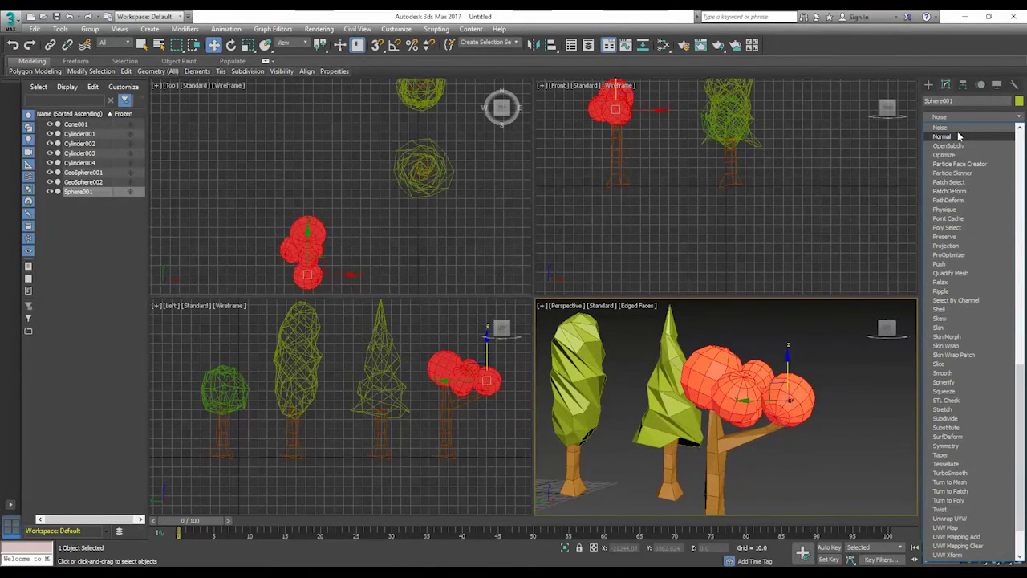
left_click(955, 128)
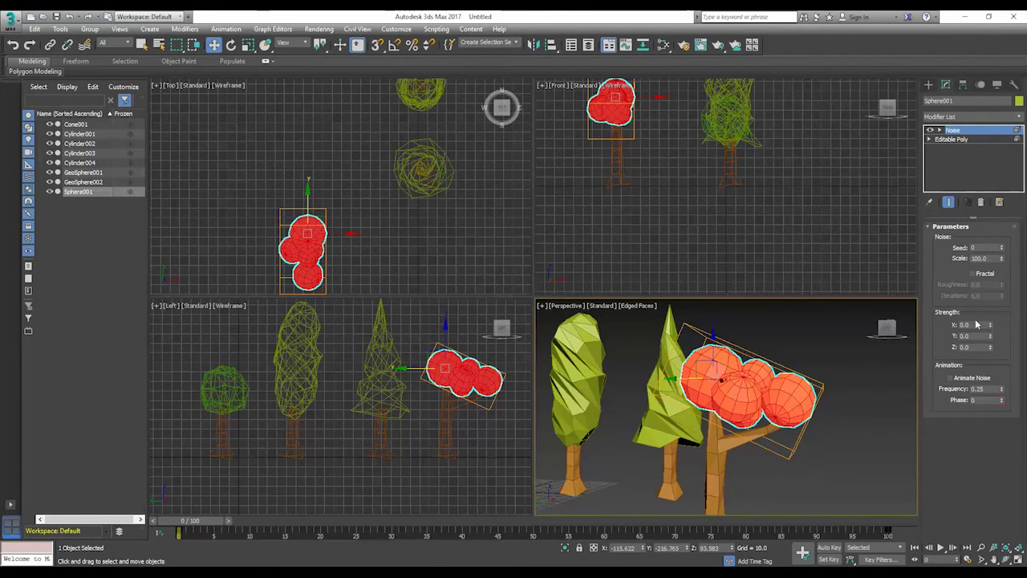
Step: Set the Noise strength to 10 on X, Y and Z and reduce the noise scale to 8
type("10")
key("Tab")
type("10")
key("Tab")
type("10")
key("Return")
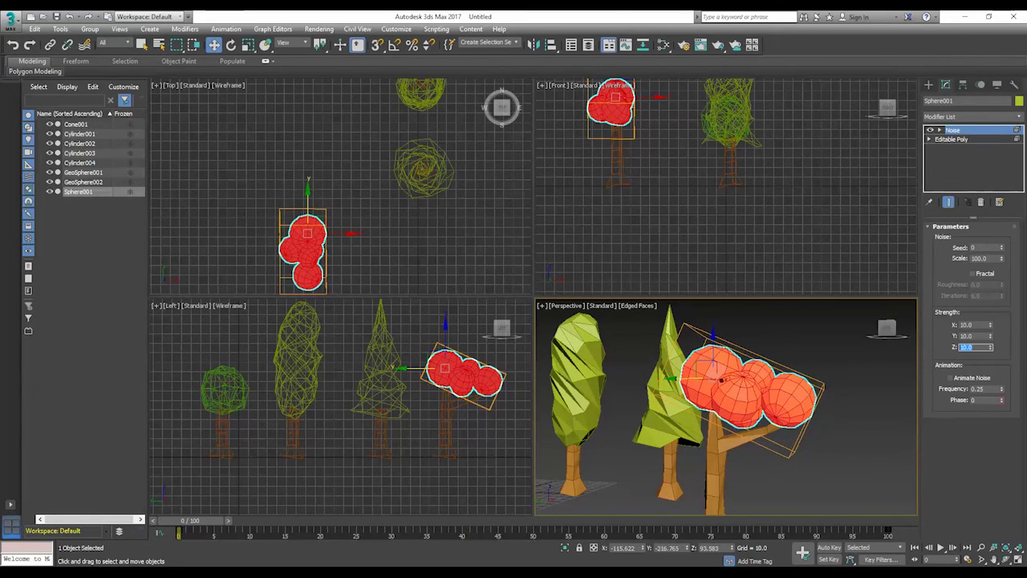
left_click_drag(1002, 259, 1001, 308)
left_click_drag(889, 331, 978, 335)
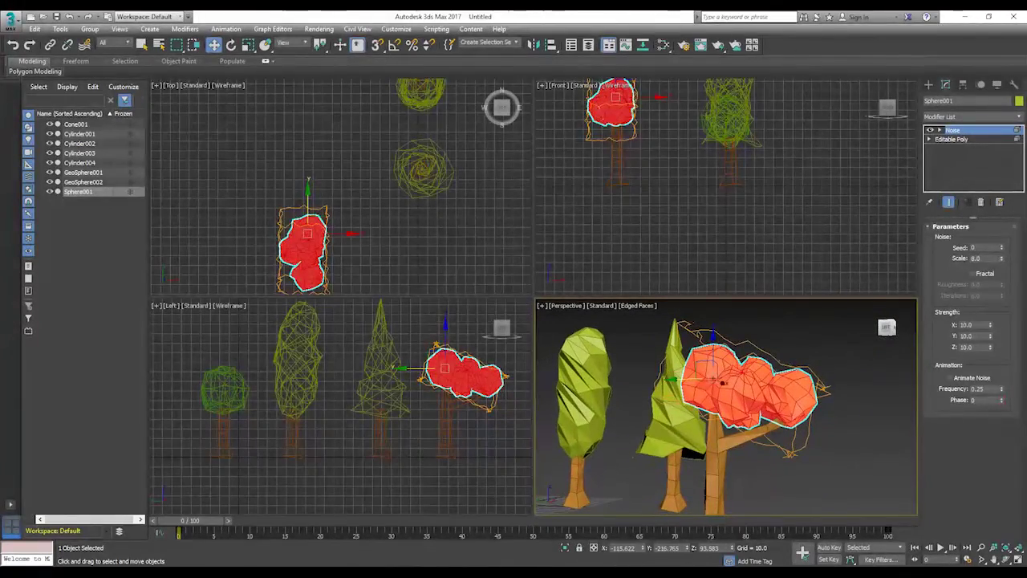
Step: Raise the Noise seed to 9 and increase the noise scale to 13.28
left_click(1000, 247)
left_click(1000, 246)
left_click(1001, 246)
left_click(1001, 246)
left_click(1001, 247)
left_click(1001, 246)
left_click(1001, 246)
left_click_drag(1002, 258, 1007, 223)
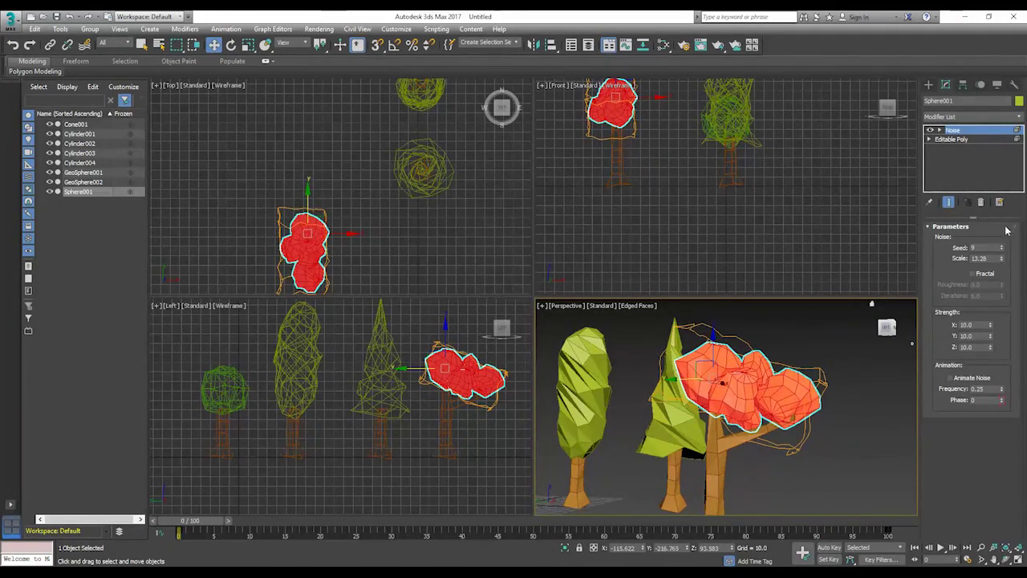
Step: Increase the Noise seed to 20 and deselect the foliage
left_click(1002, 247)
left_click(1002, 247)
left_click(1002, 247)
left_click(1002, 247)
left_click(1001, 247)
left_click(1002, 247)
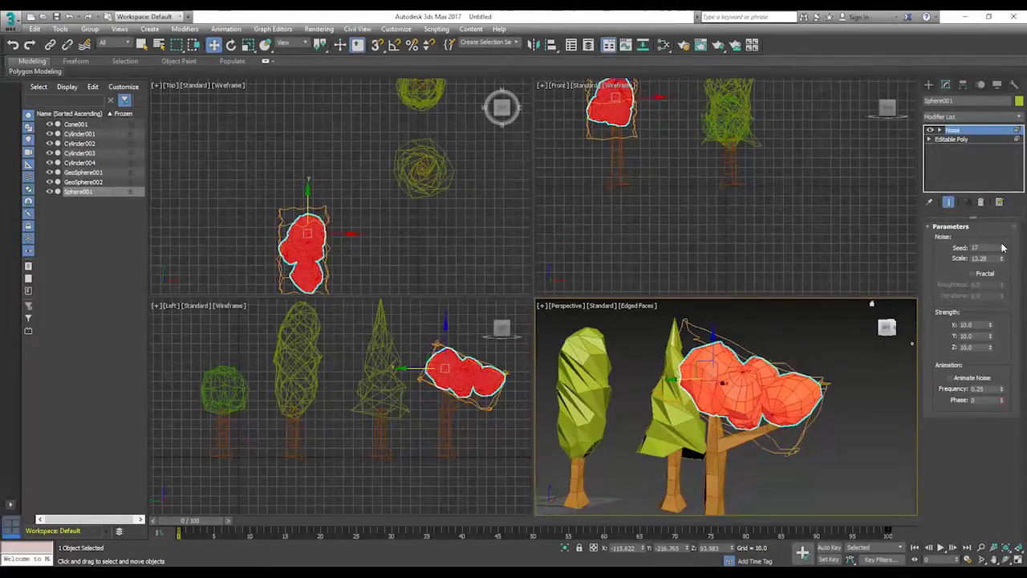
left_click(1002, 247)
left_click(1002, 247)
left_click(1001, 247)
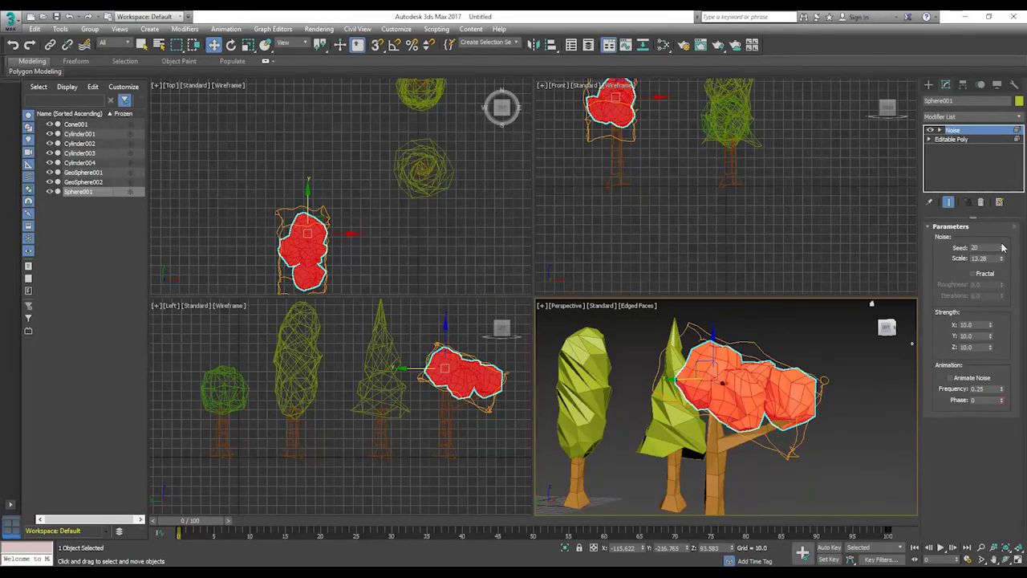
left_click(825, 442)
Step: Select the fourth tree's trunk and foliage together and move them along X into line with the other three trees
middle_click_drag(825, 442, 856, 410)
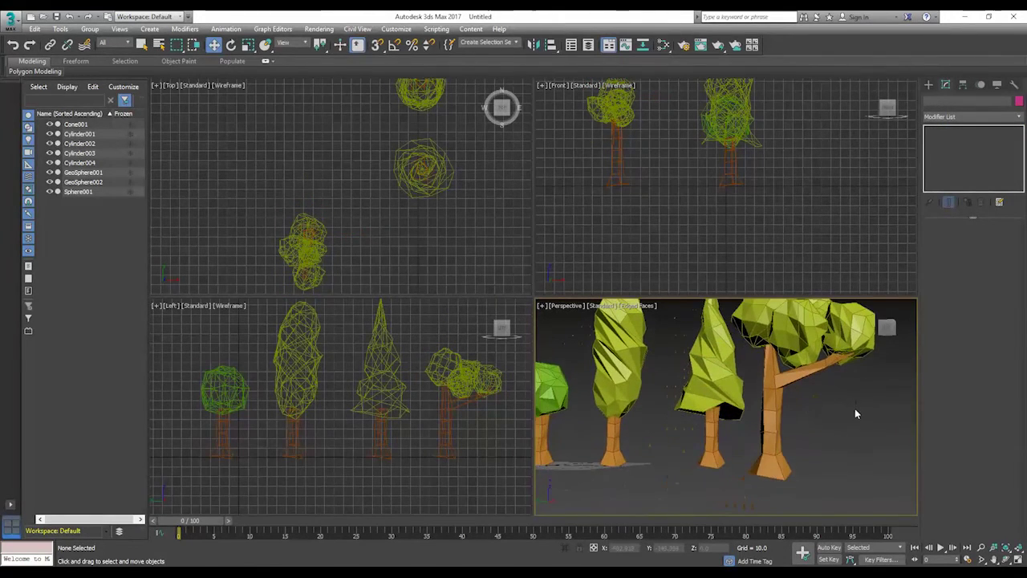
scroll(855, 395, "down", 2)
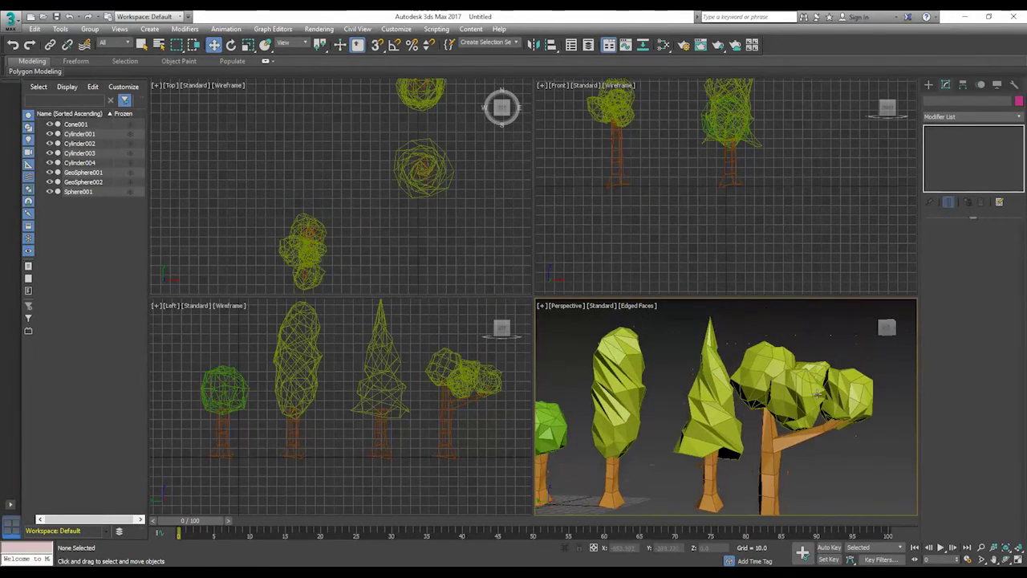
scroll(818, 392, "down", 3)
middle_click_drag(817, 392, 804, 439, "alt")
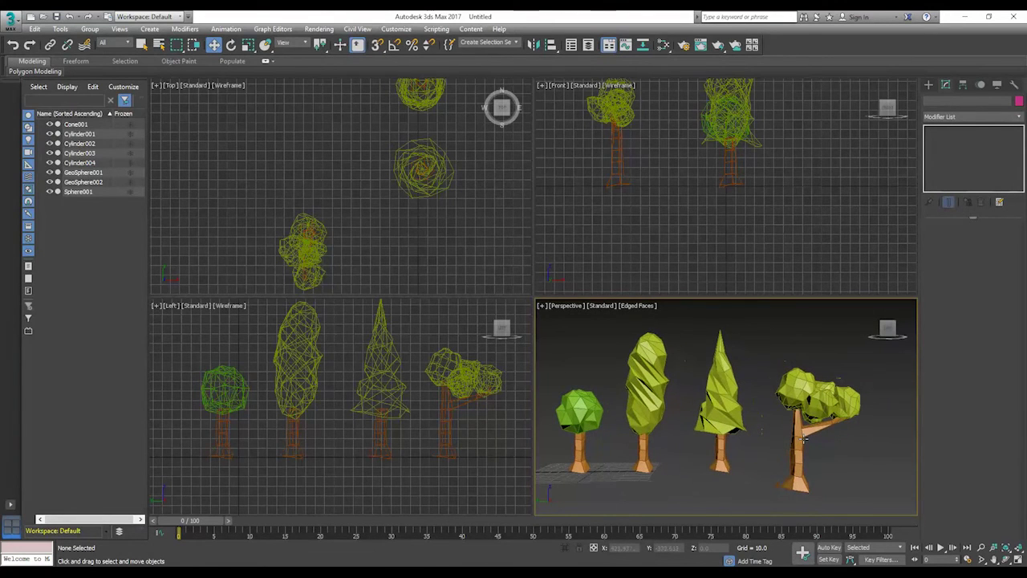
left_click(786, 372)
left_click(821, 374, "ctrl")
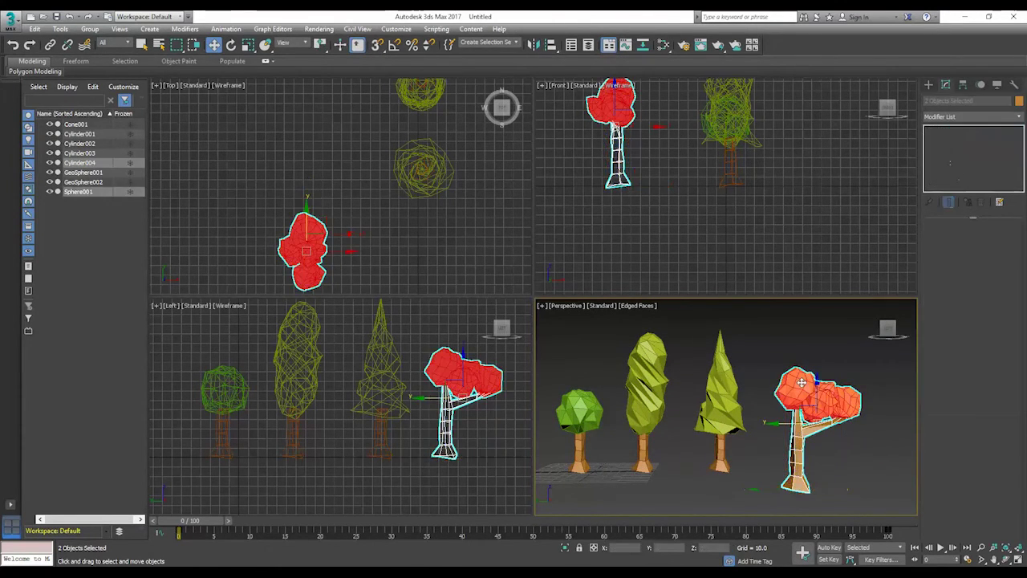
middle_click_drag(874, 442, 765, 429, "alt")
left_click_drag(765, 430, 819, 405)
middle_click_drag(819, 405, 799, 429, "alt")
left_click(757, 466)
mouse_move(704, 481)
middle_mouse_down("alt")
mouse_move(719, 487)
mouse_move(737, 475)
mouse_move(619, 471)
mouse_move(545, 451)
mouse_move(685, 484)
mouse_move(718, 480)
middle_mouse_up("alt")
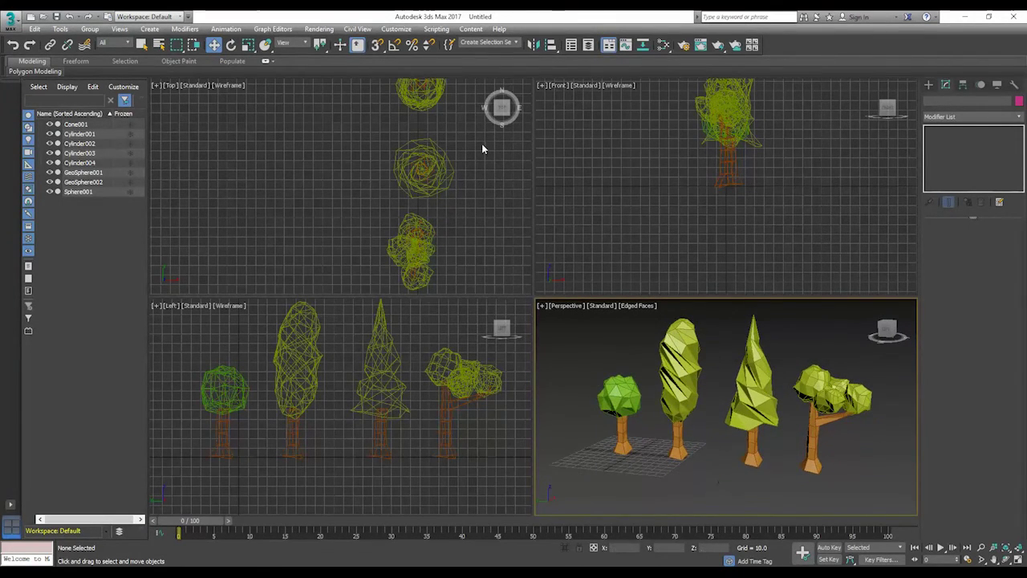
Step: Render the perspective view of the four trees and move the render window clear of the trees in the viewport
left_click(319, 29)
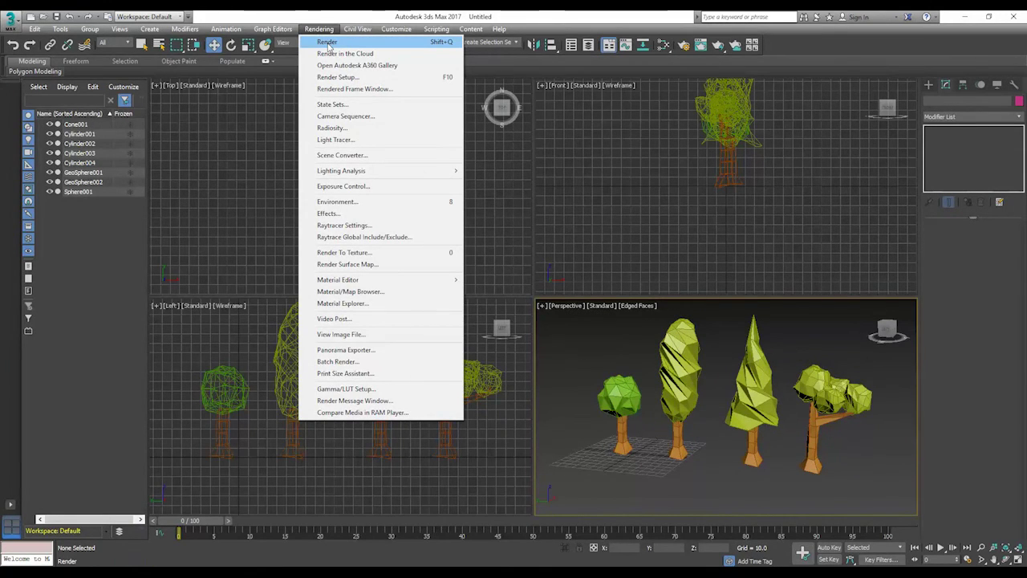
left_click(328, 42)
left_click_drag(358, 113, 450, 156)
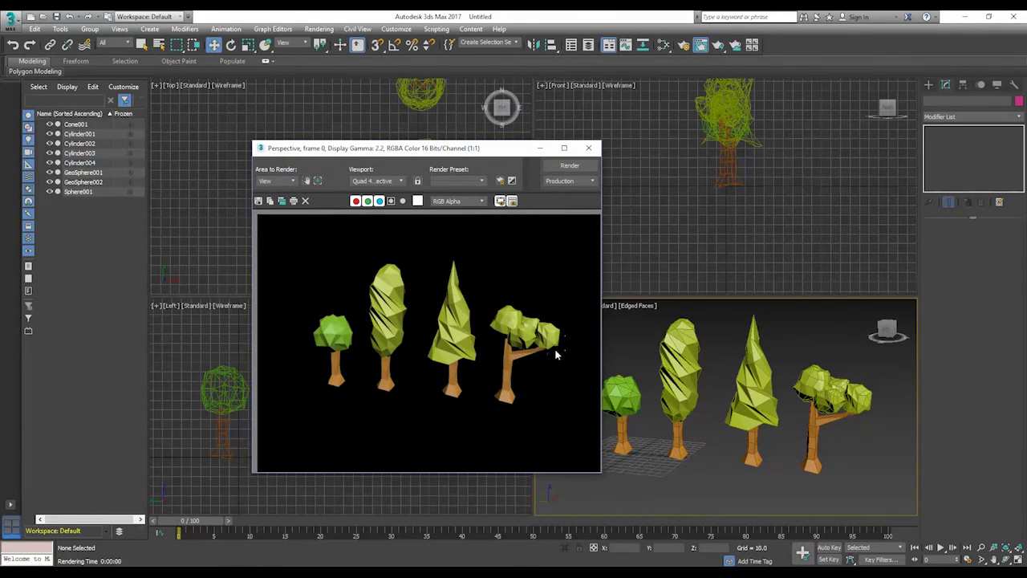
middle_click_drag(811, 434, 843, 413, "alt")
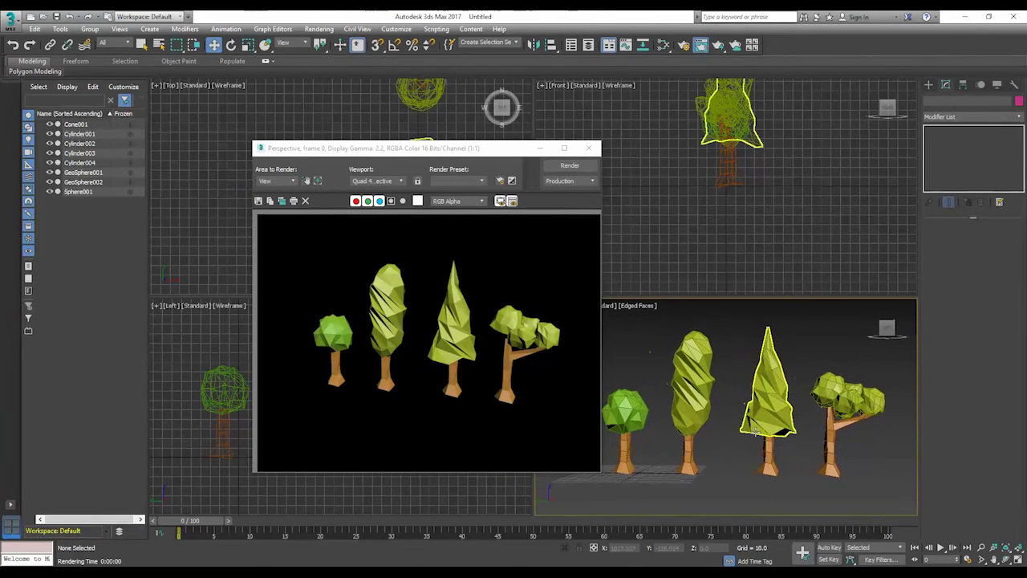
Step: Re-render the perspective view and change the first tree's round foliage to the yellow-green object color used on the other trees
left_click(550, 167)
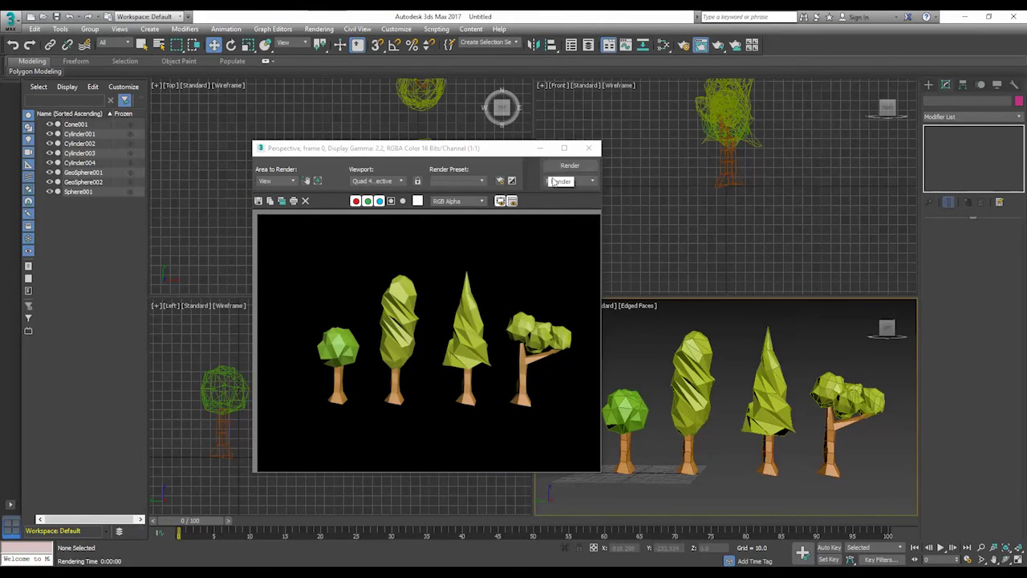
middle_click_drag(838, 397, 825, 413, "alt")
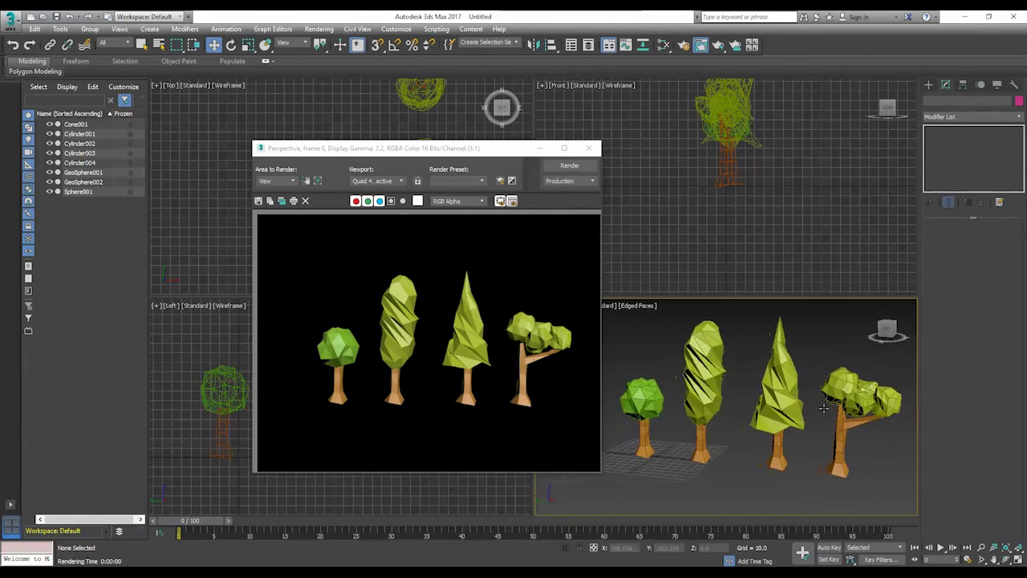
middle_click_drag(822, 415, 683, 411, "alt")
left_click(678, 406)
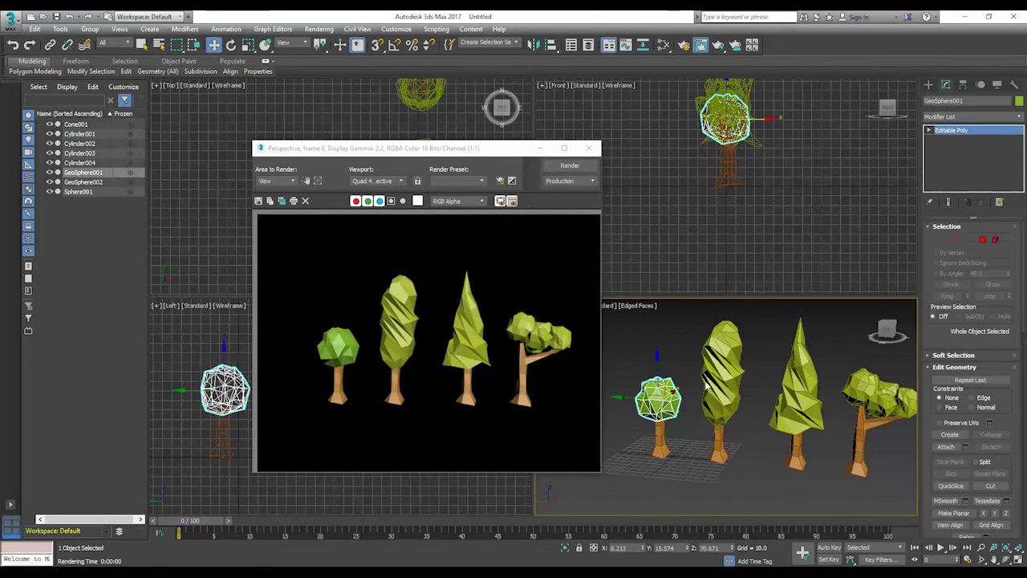
left_click(1019, 104)
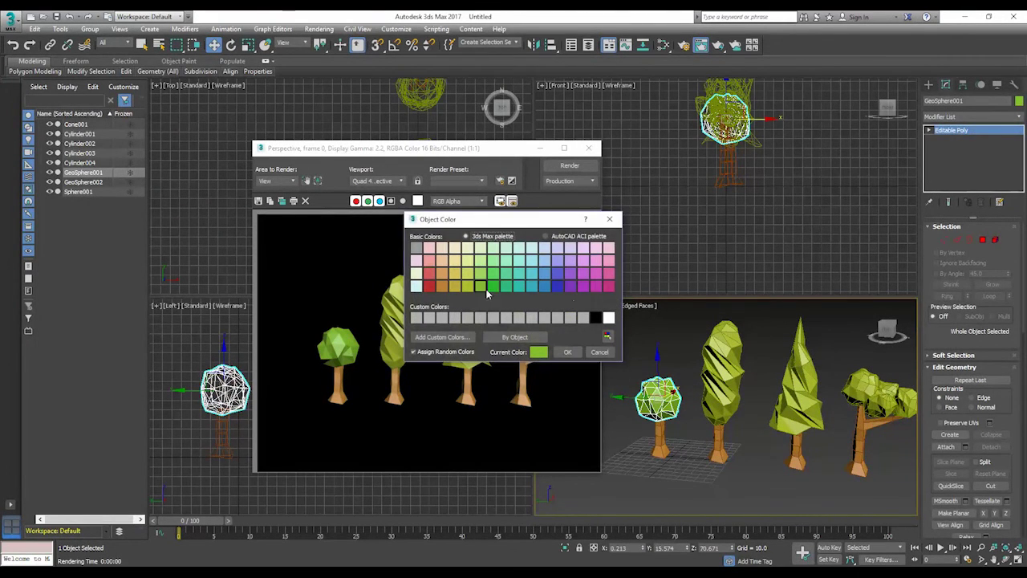
left_click(569, 353)
Step: Render the recolored trees from the angled perspective view, render them again centred in the frame, and close the render window
left_click(568, 165)
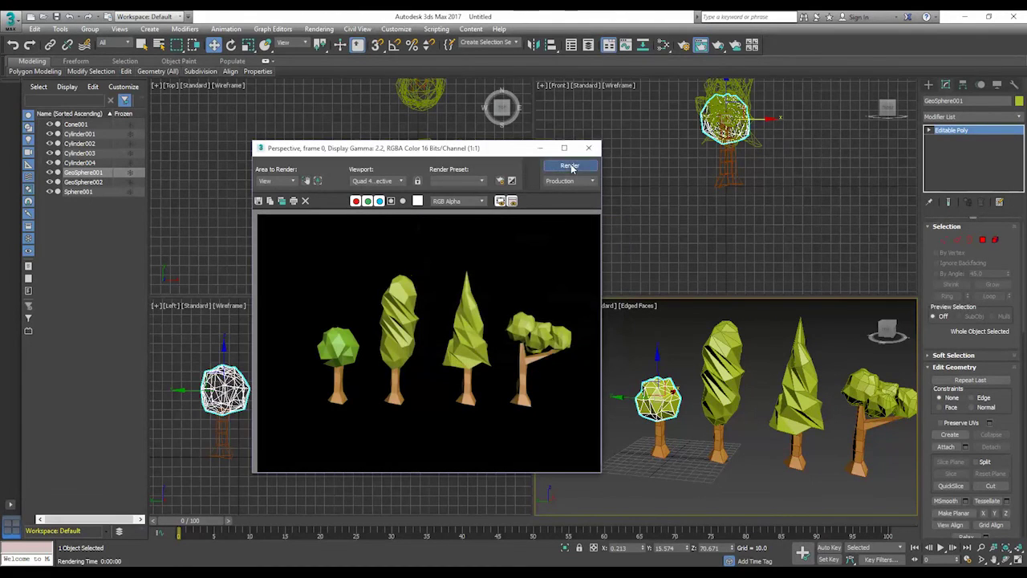
middle_click_drag(729, 355, 683, 364)
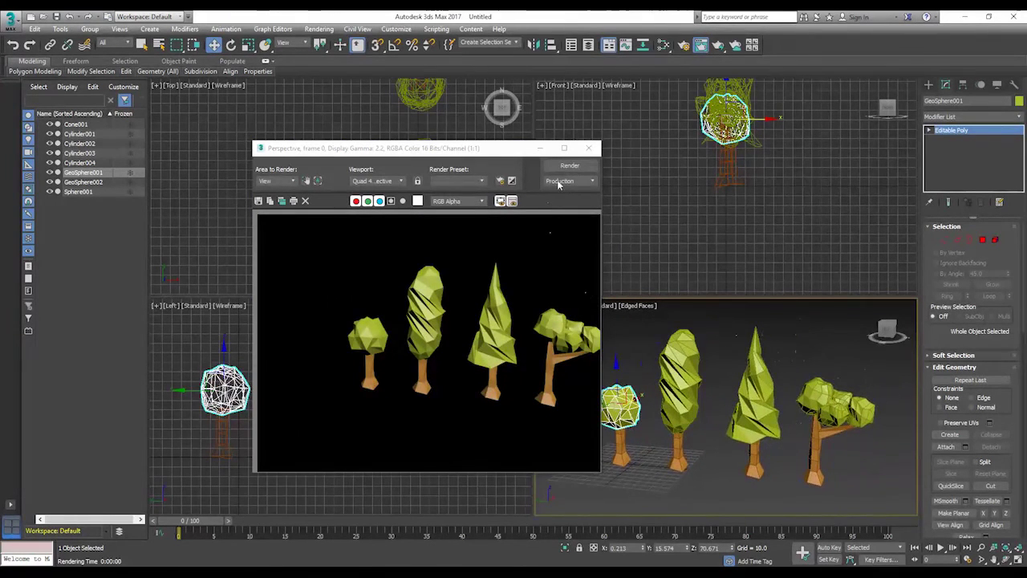
left_click(570, 165)
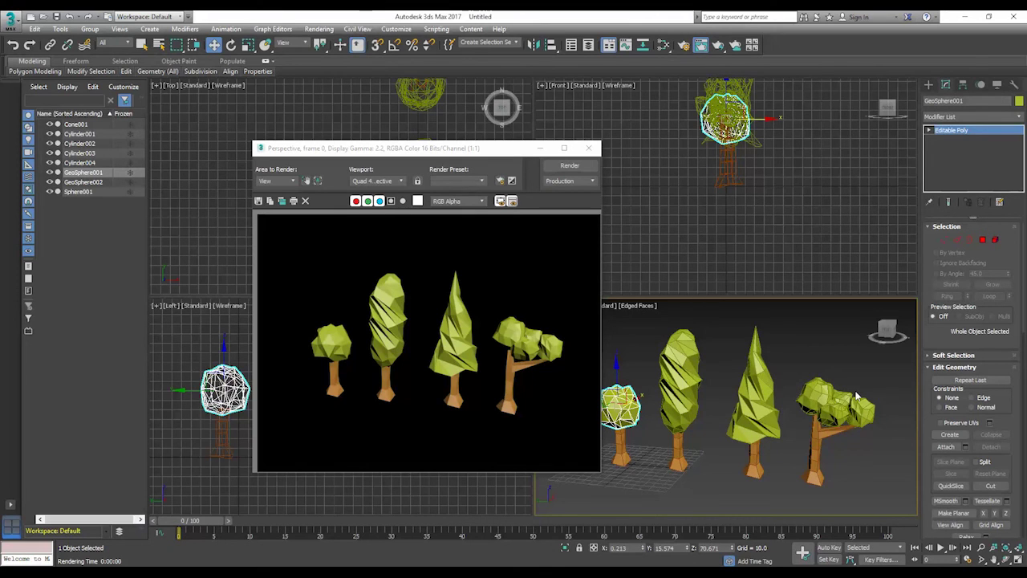
left_click(589, 148)
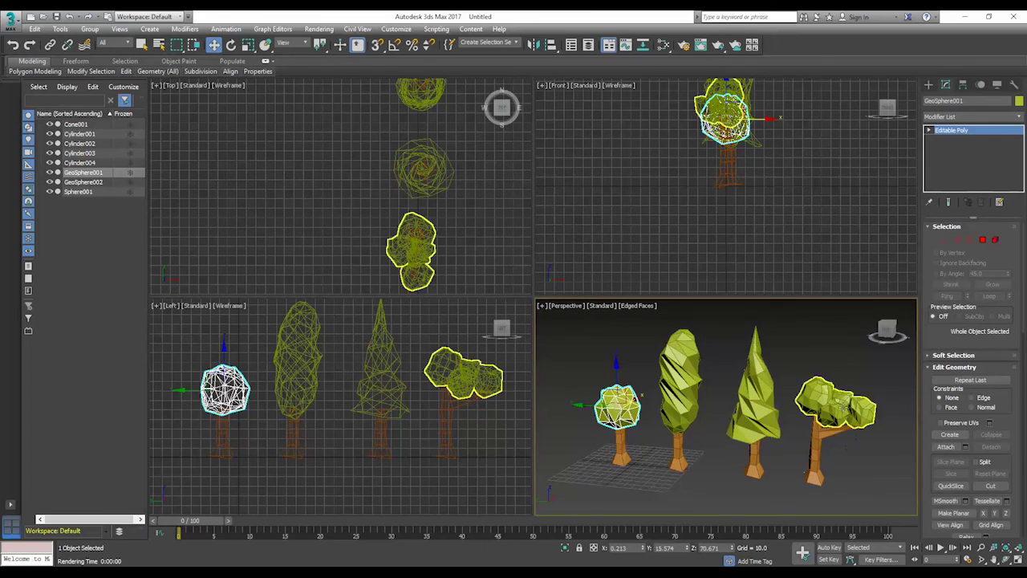